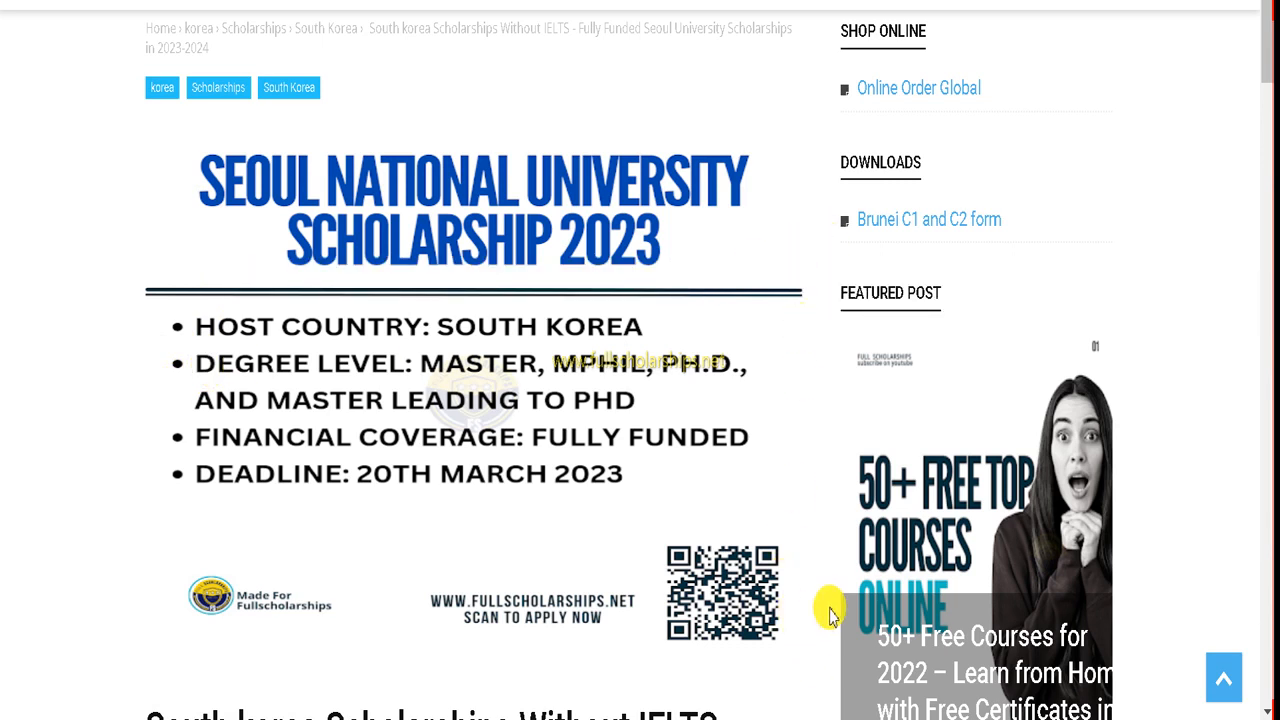
- Skim the Seoul National University Scholarship 2023 article's banner, headline and introduction, and return to its beginning
scroll(829, 609, down, 2)
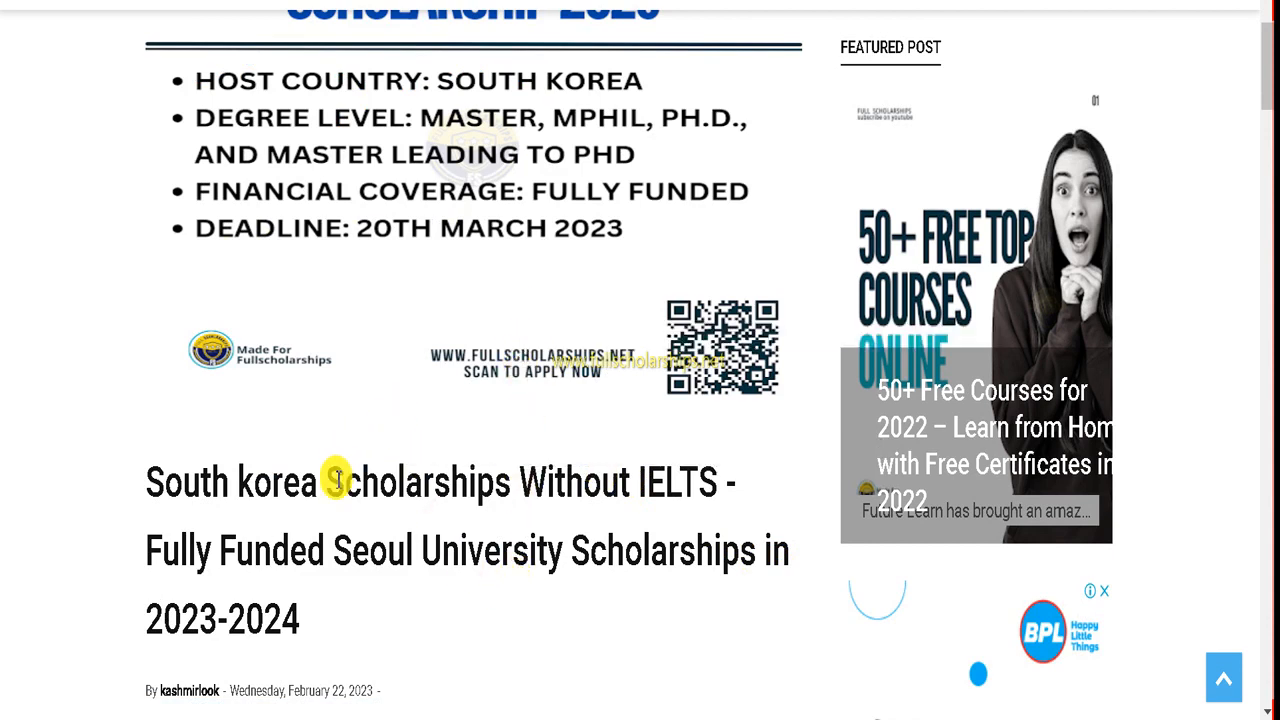
scroll(365, 478, down, 2)
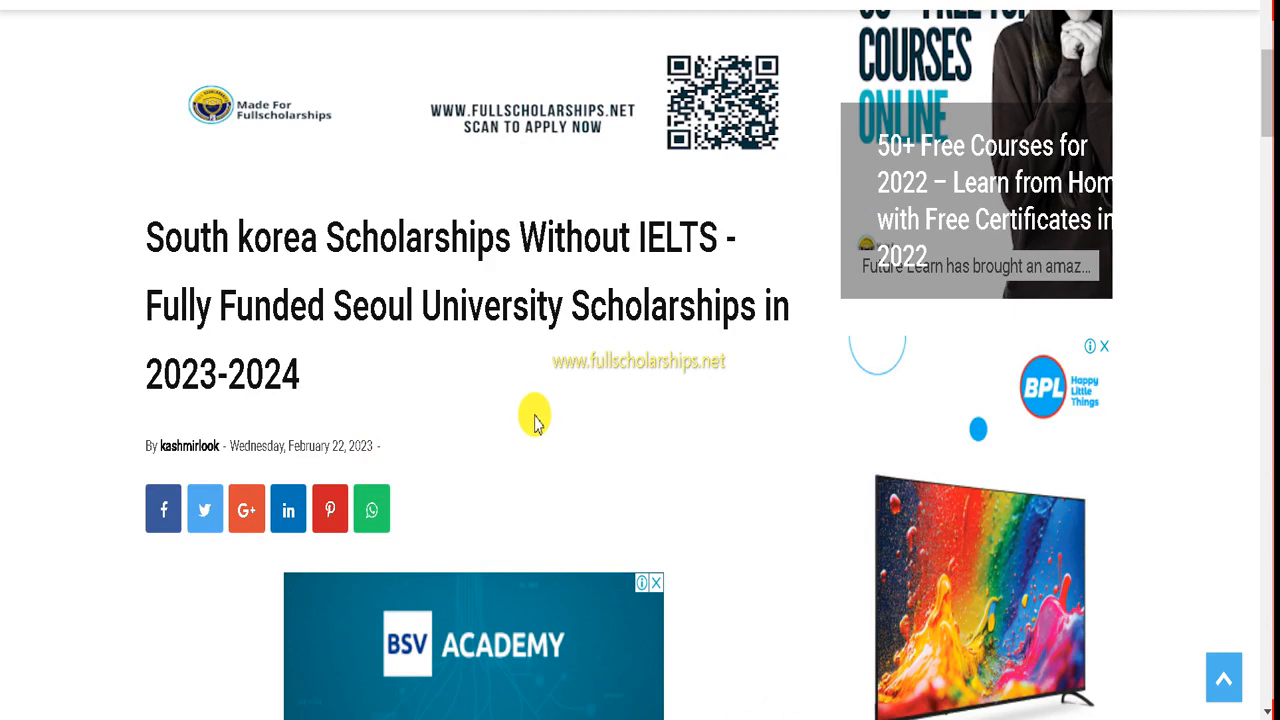
scroll(534, 420, down, 8)
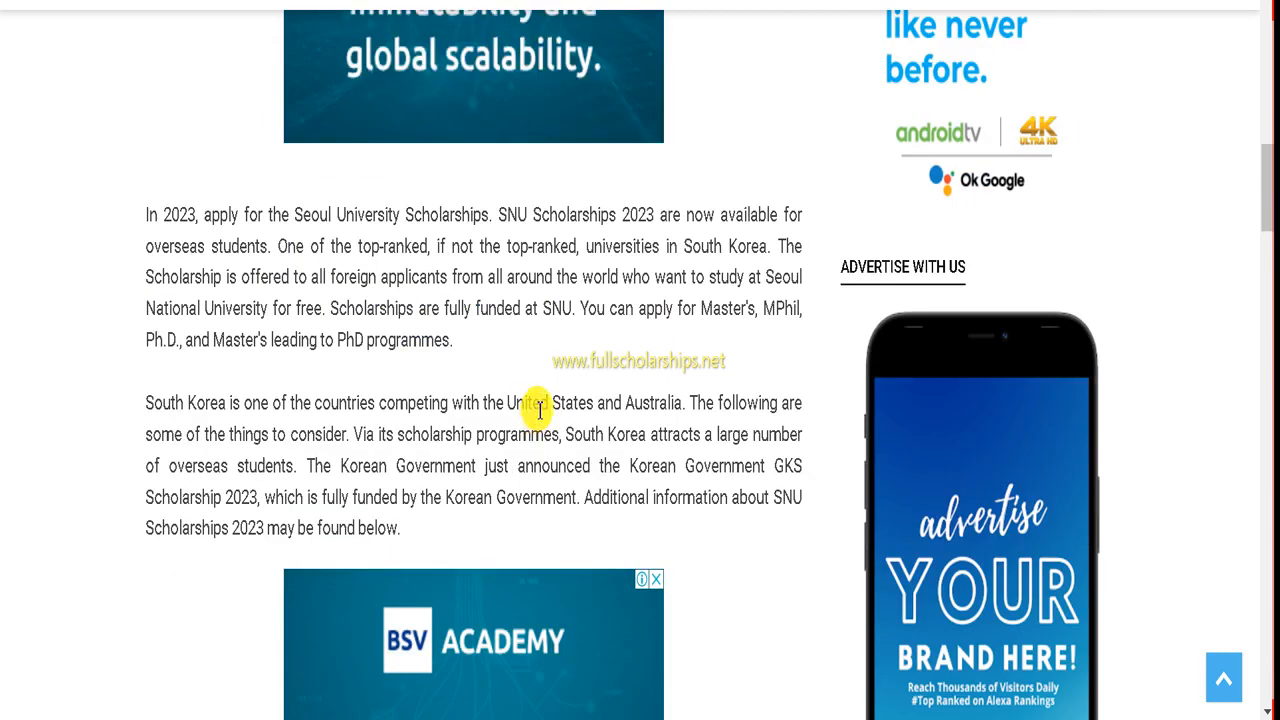
scroll(514, 314, up, 10)
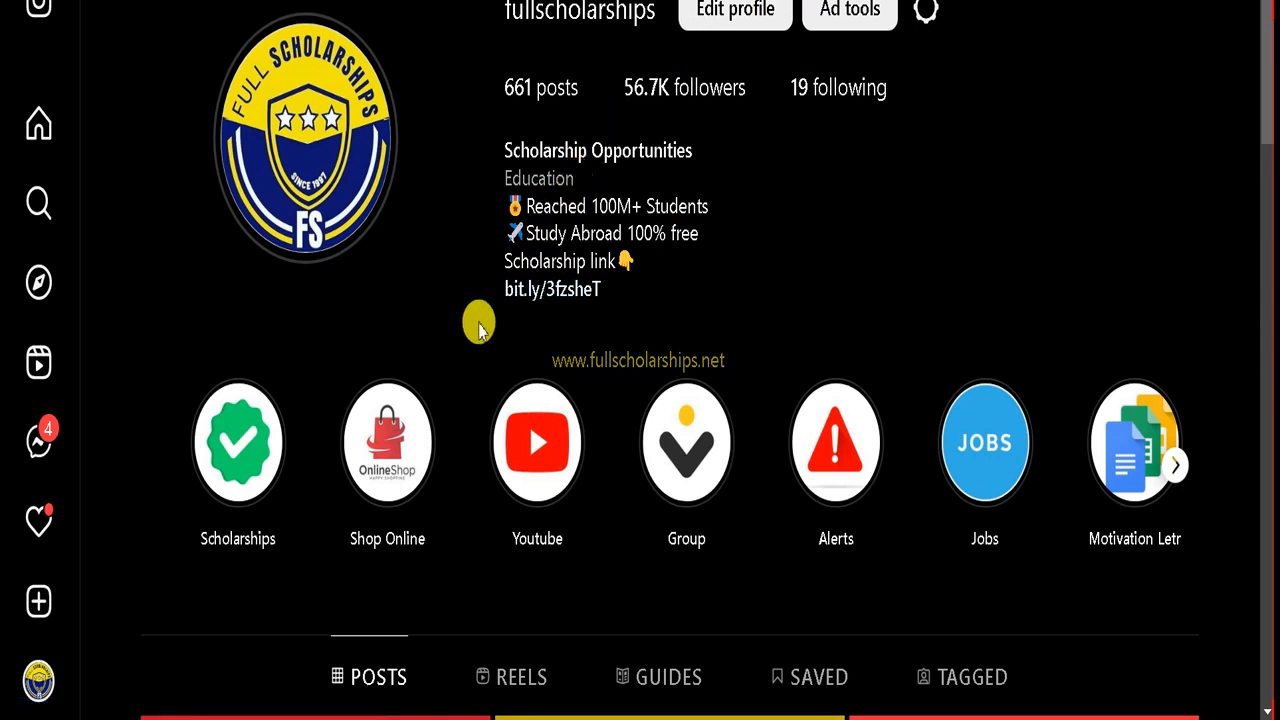
- Look over the fullscholarships Instagram profile, including its highlights and posts
scroll(463, 315, down, 3)
scroll(417, 194, down, 6)
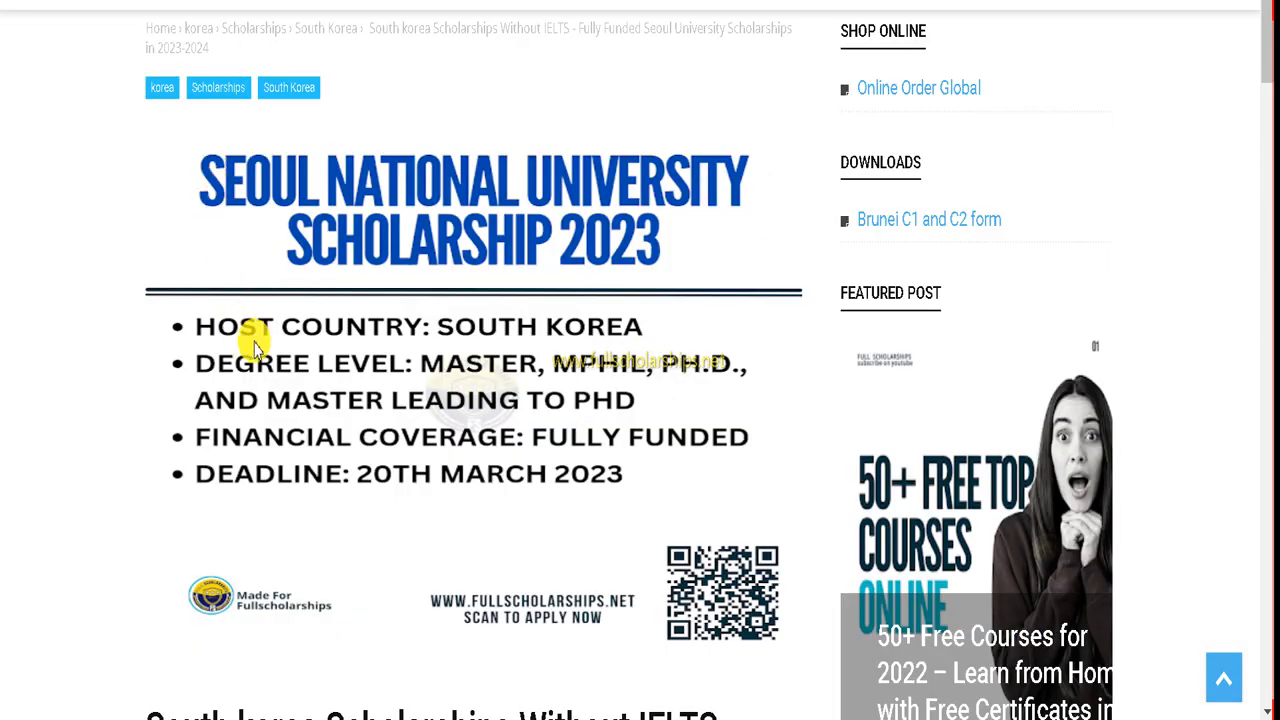
- Return to the scholarship article and read its key facts and introductory paragraphs
scroll(283, 346, down, 3)
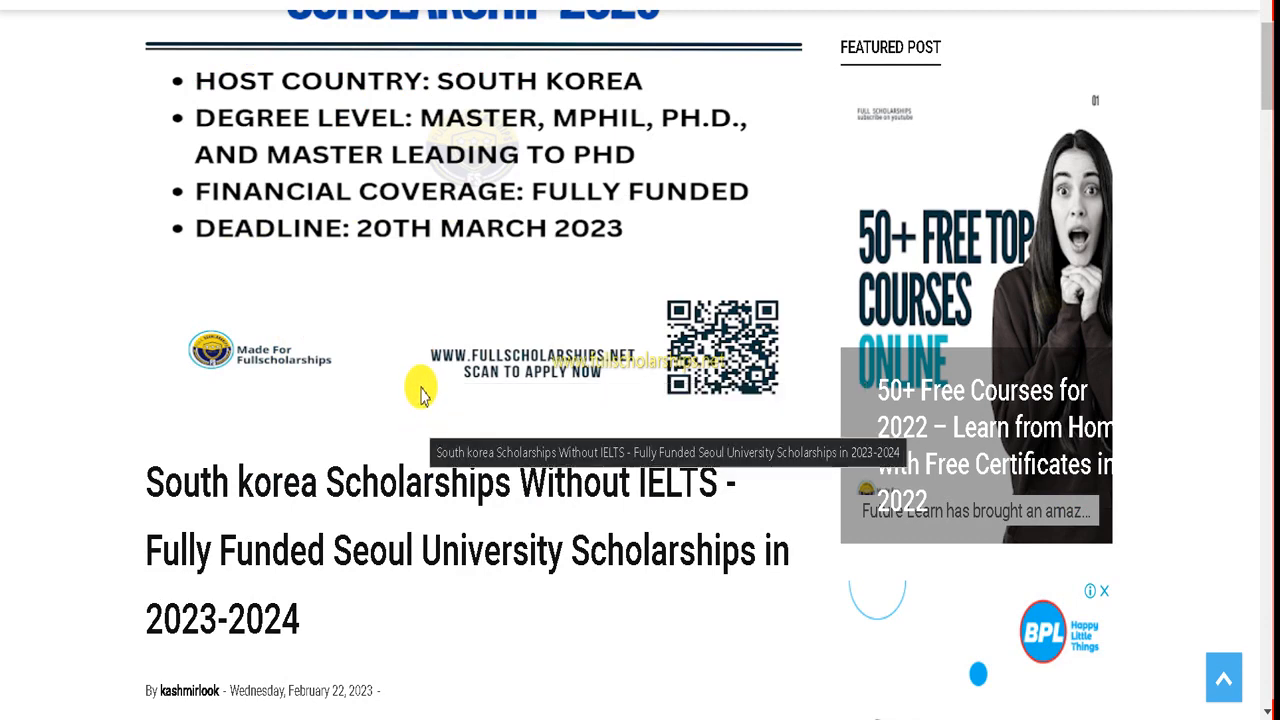
scroll(420, 400, down, 10)
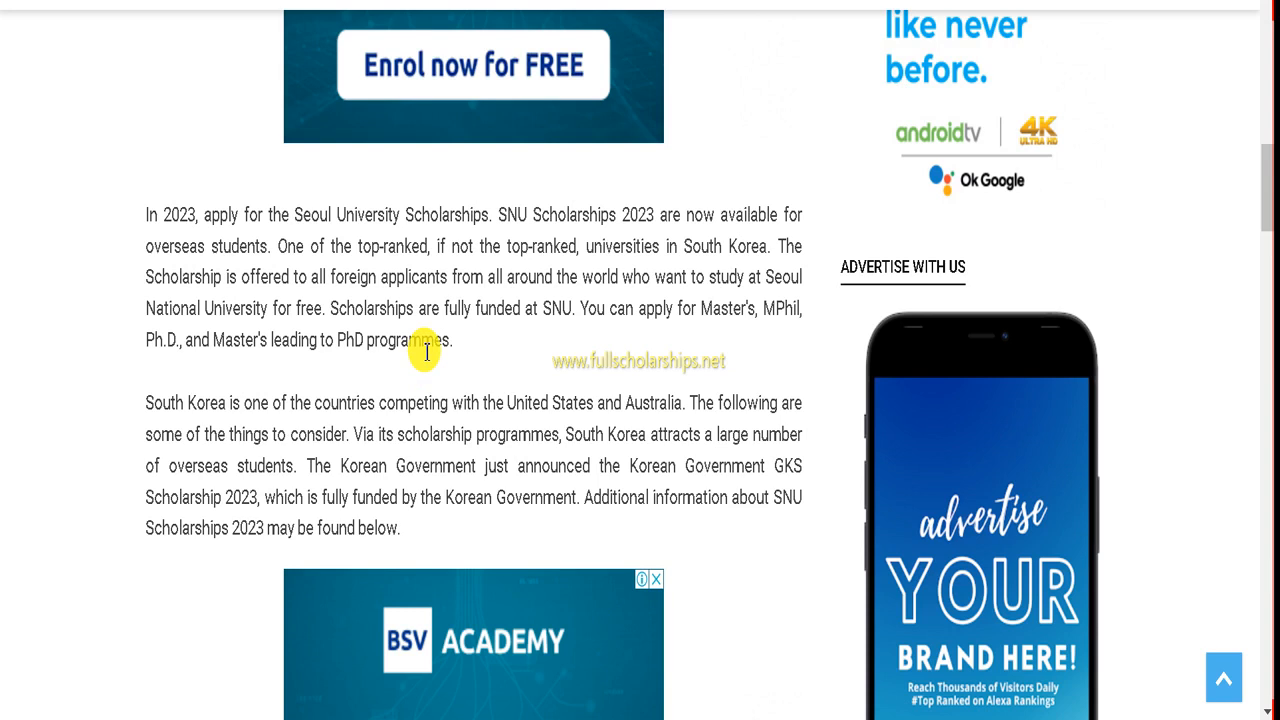
scroll(426, 352, down, 1)
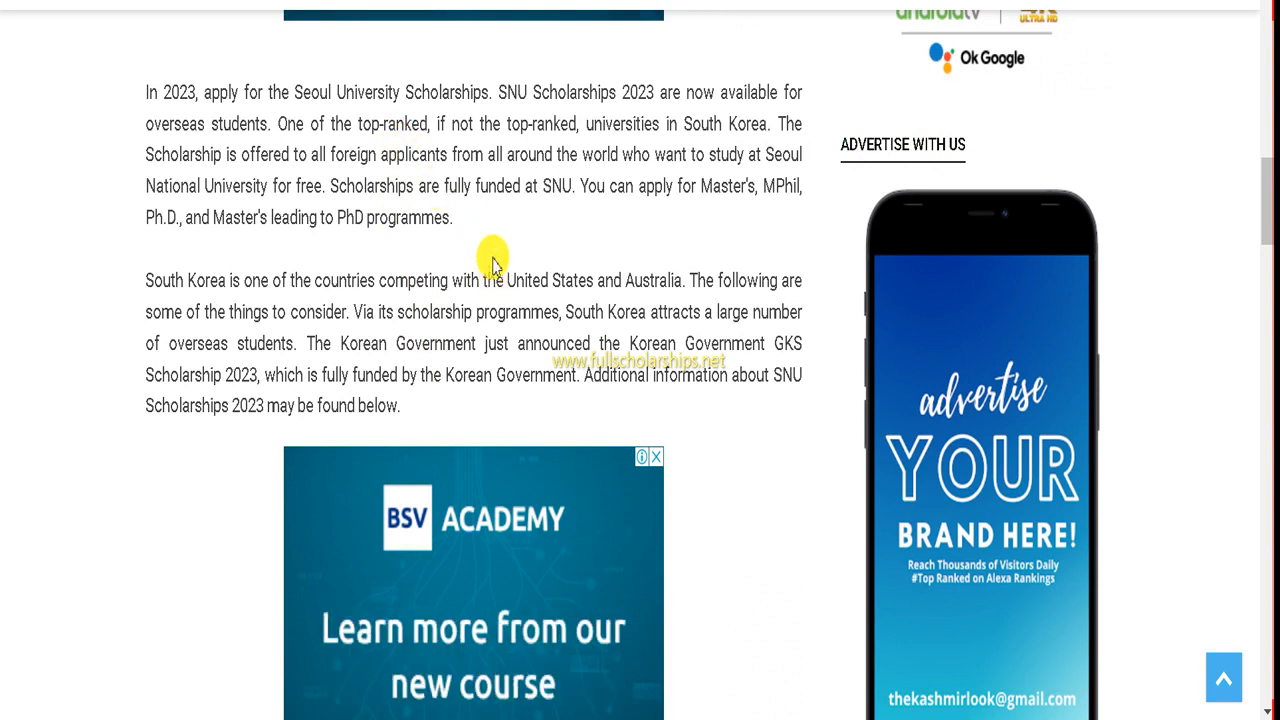
- Read the financial benefits of the graduate, Silk Road and Korean Government (KGSP) scholarships in the article
scroll(524, 199, down, 6)
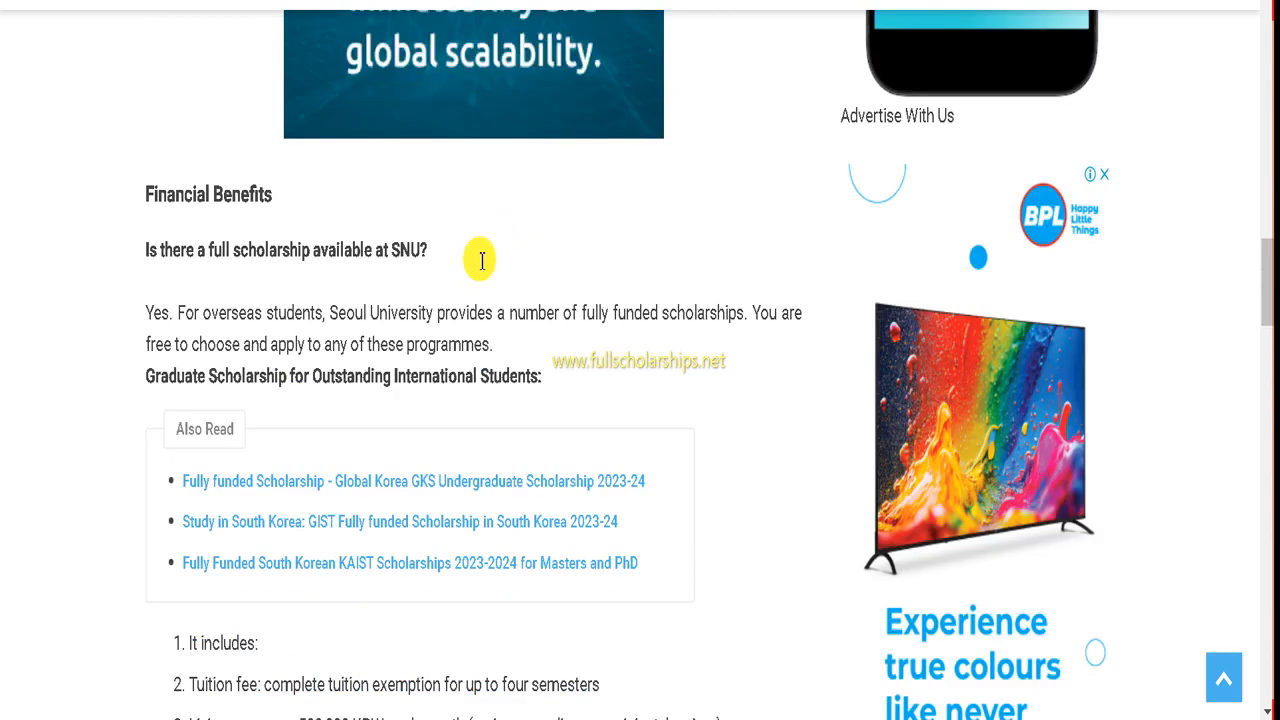
scroll(480, 258, down, 3)
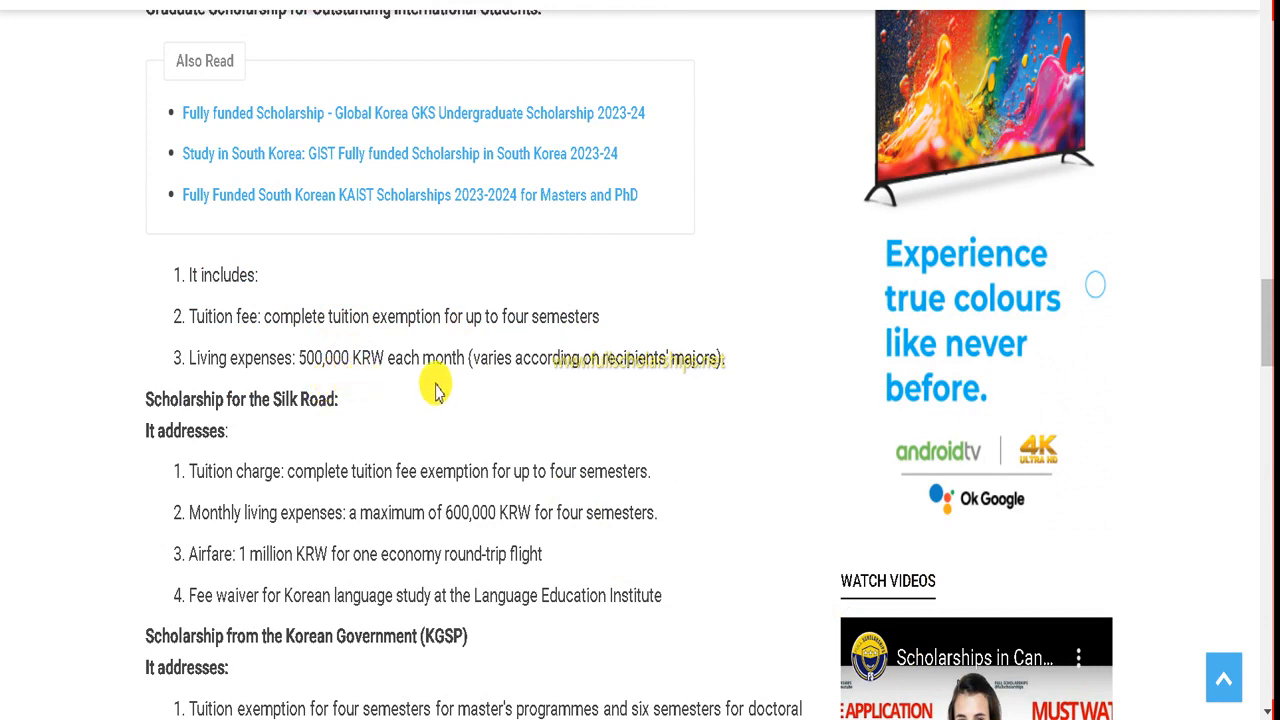
scroll(290, 365, down, 1)
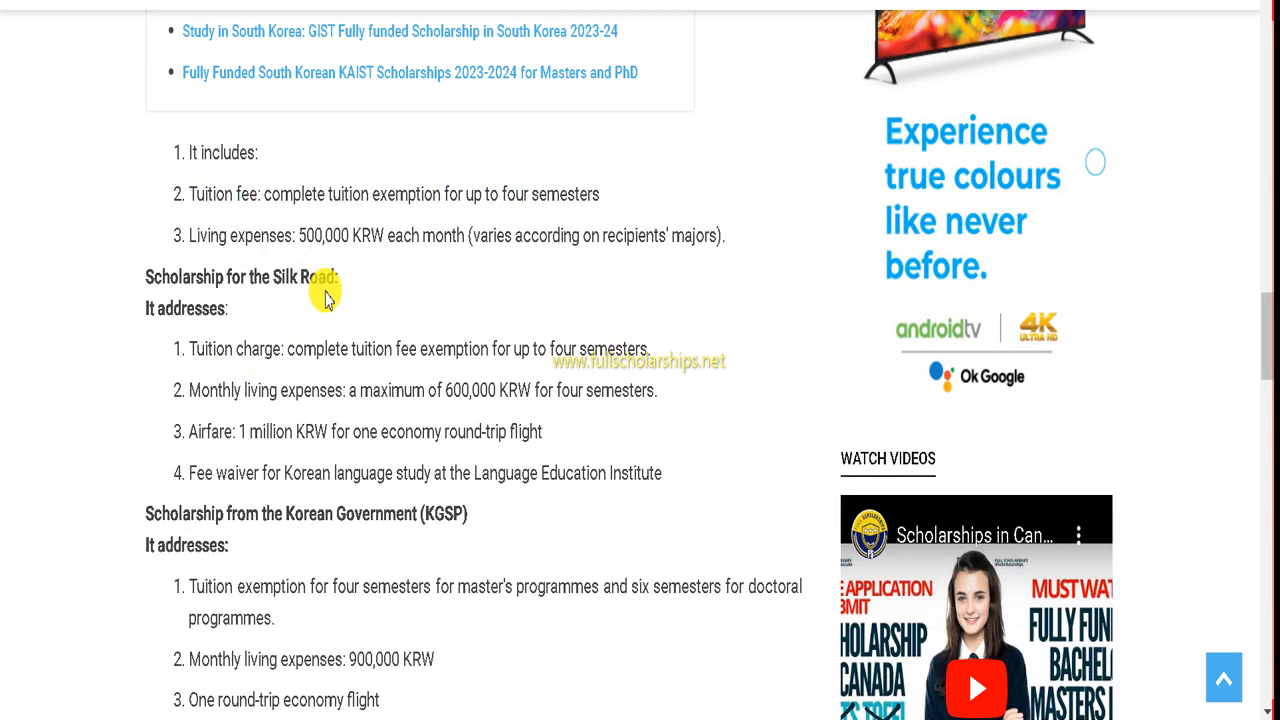
scroll(323, 290, down, 1)
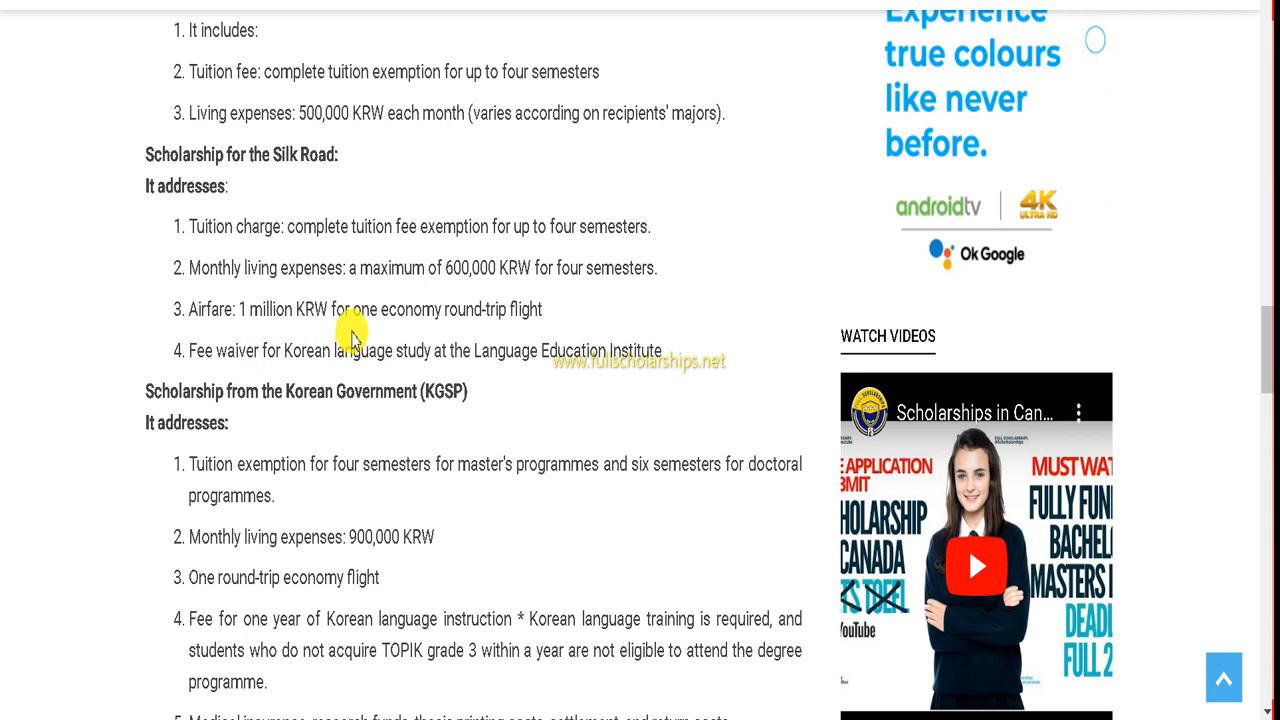
scroll(352, 338, down, 3)
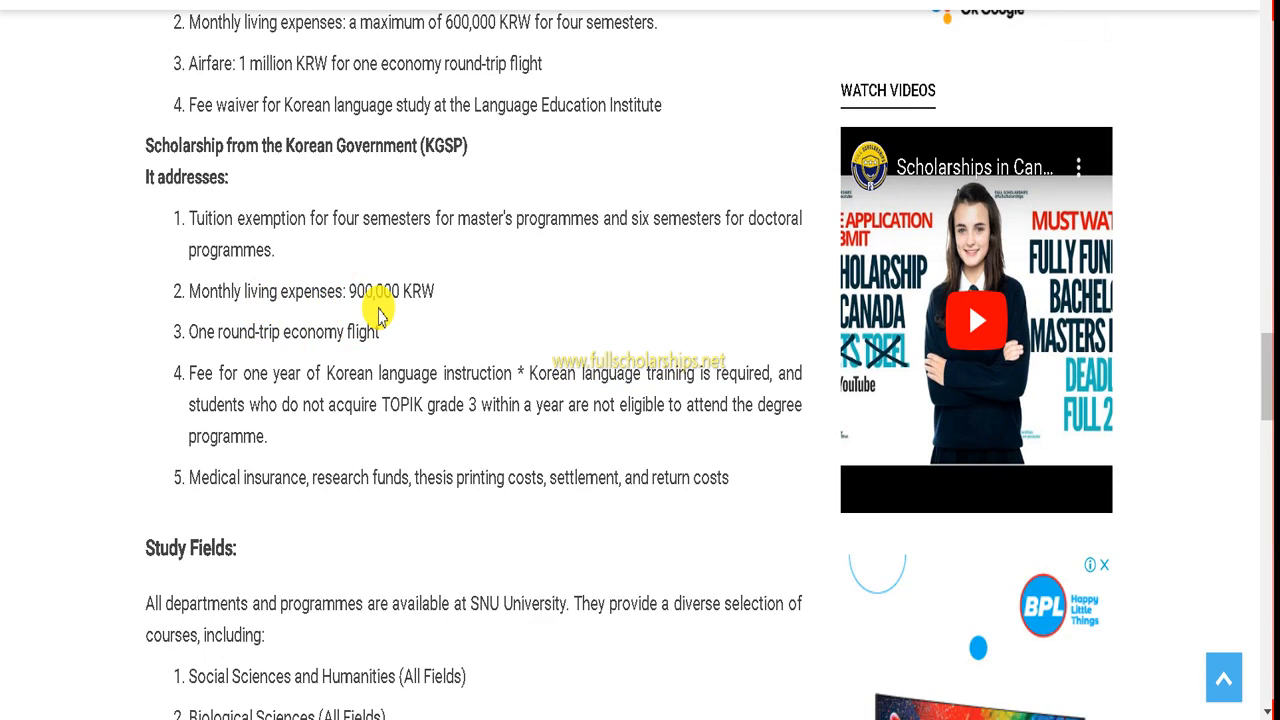
- Examine the article's study fields and eligibility criteria for applicants
scroll(378, 315, down, 3)
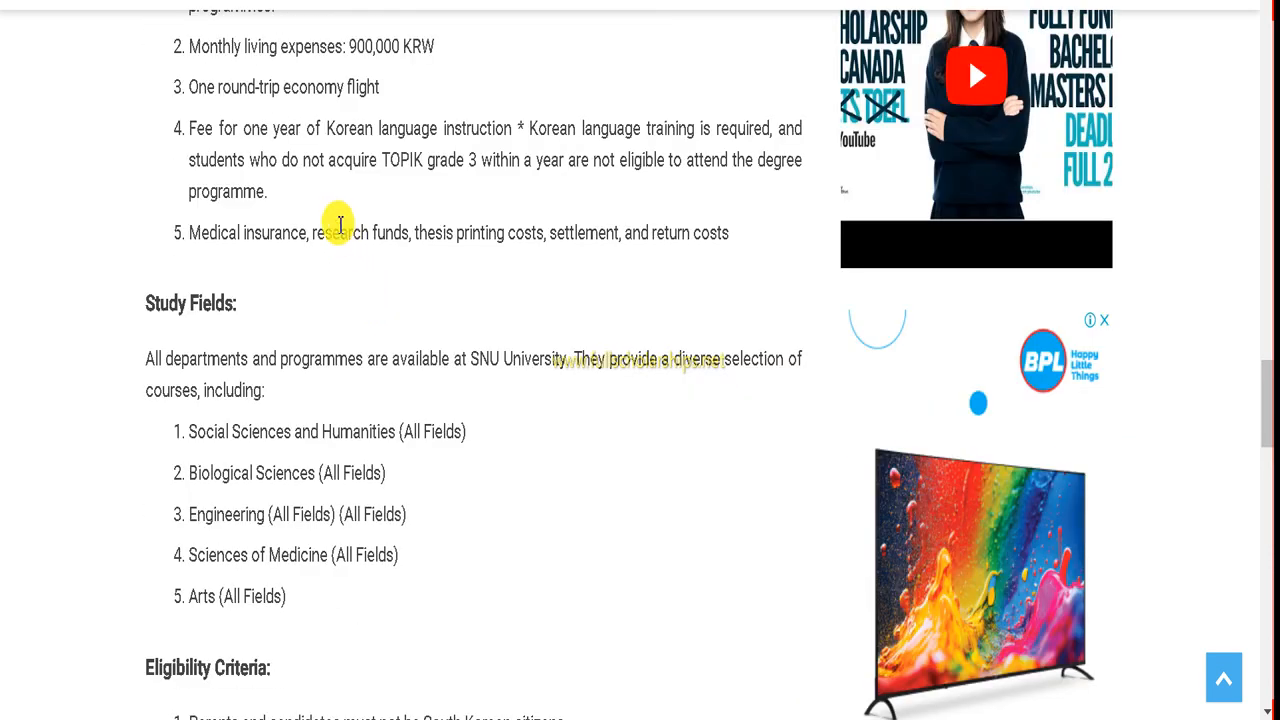
scroll(330, 225, down, 1)
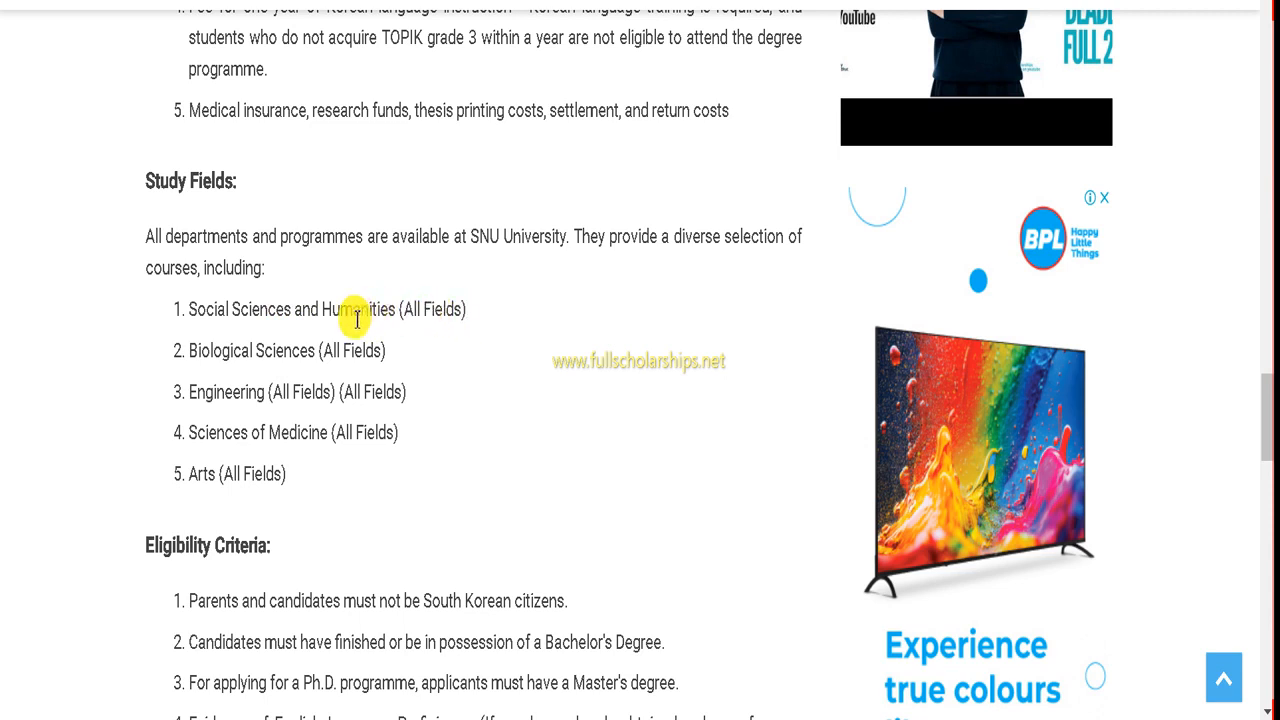
scroll(340, 310, down, 2)
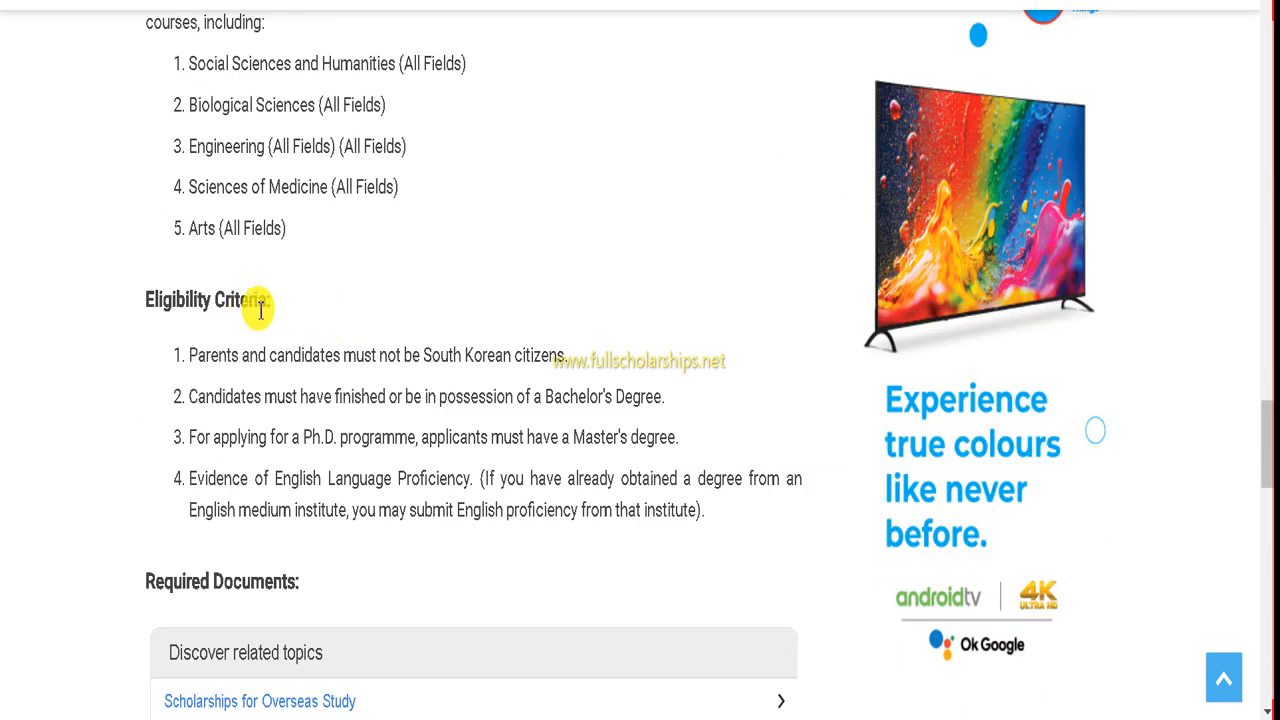
scroll(260, 310, down, 1)
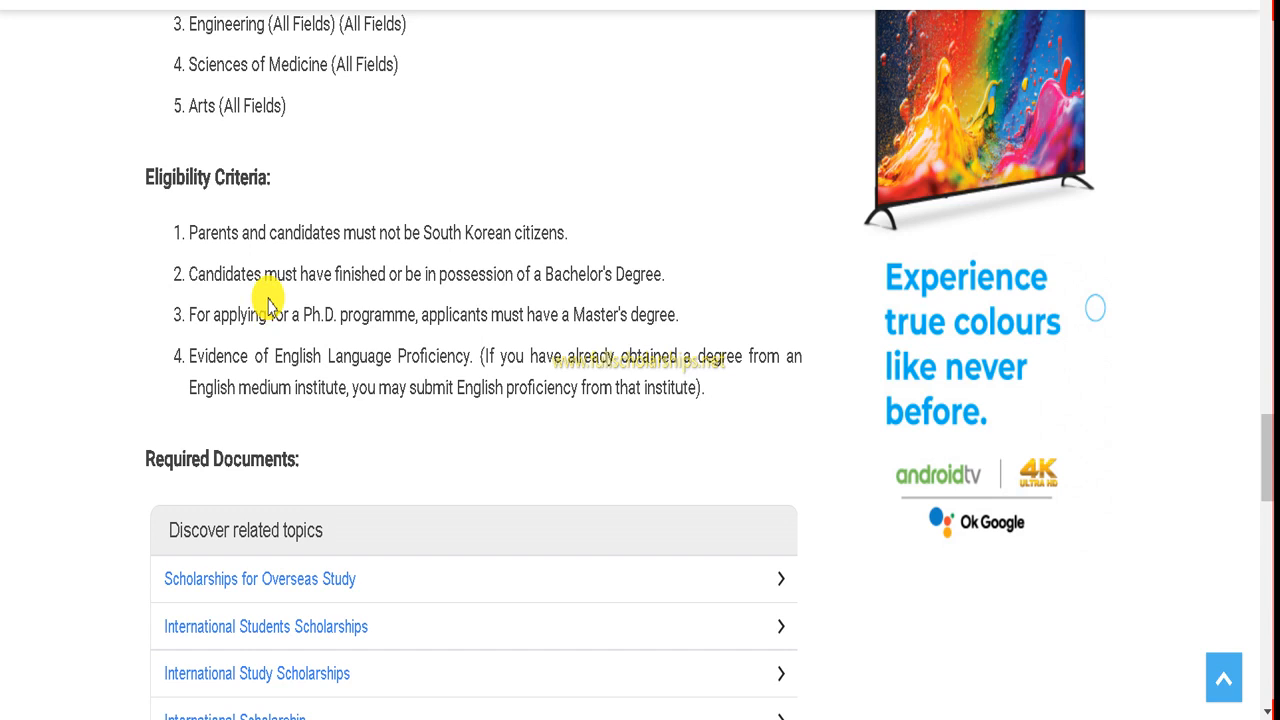
scroll(268, 303, down, 1)
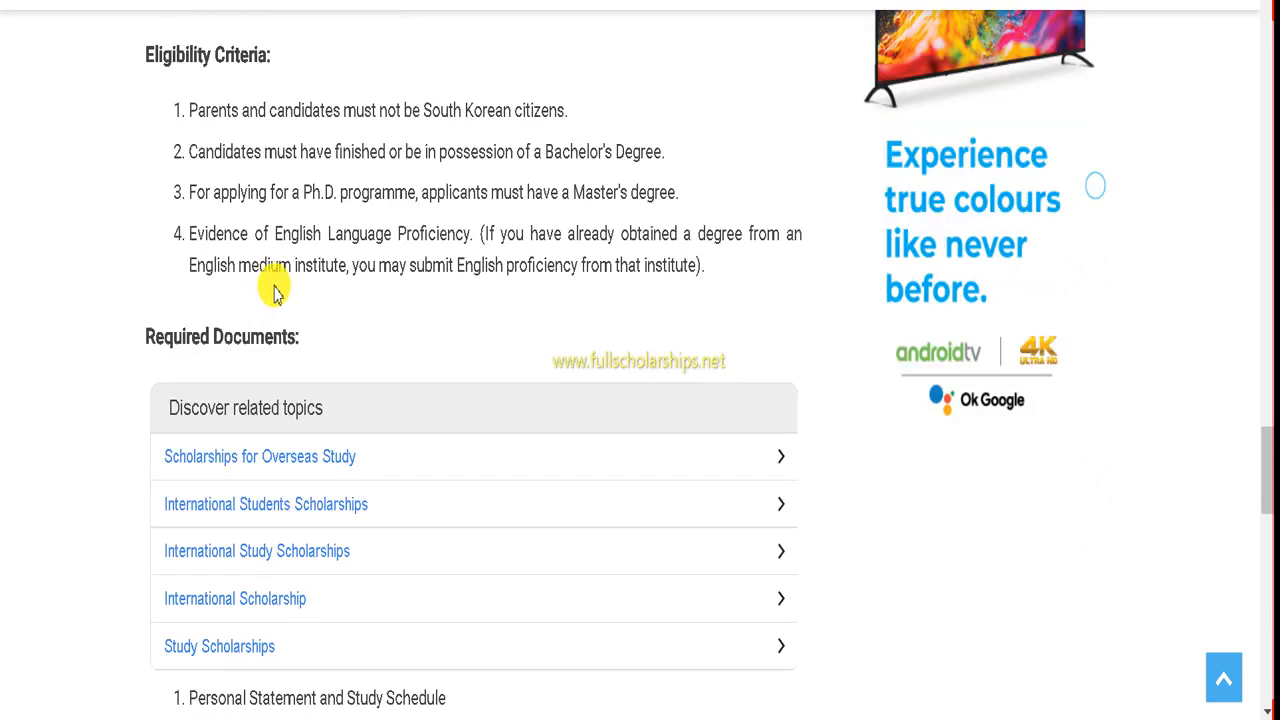
scroll(275, 290, down, 1)
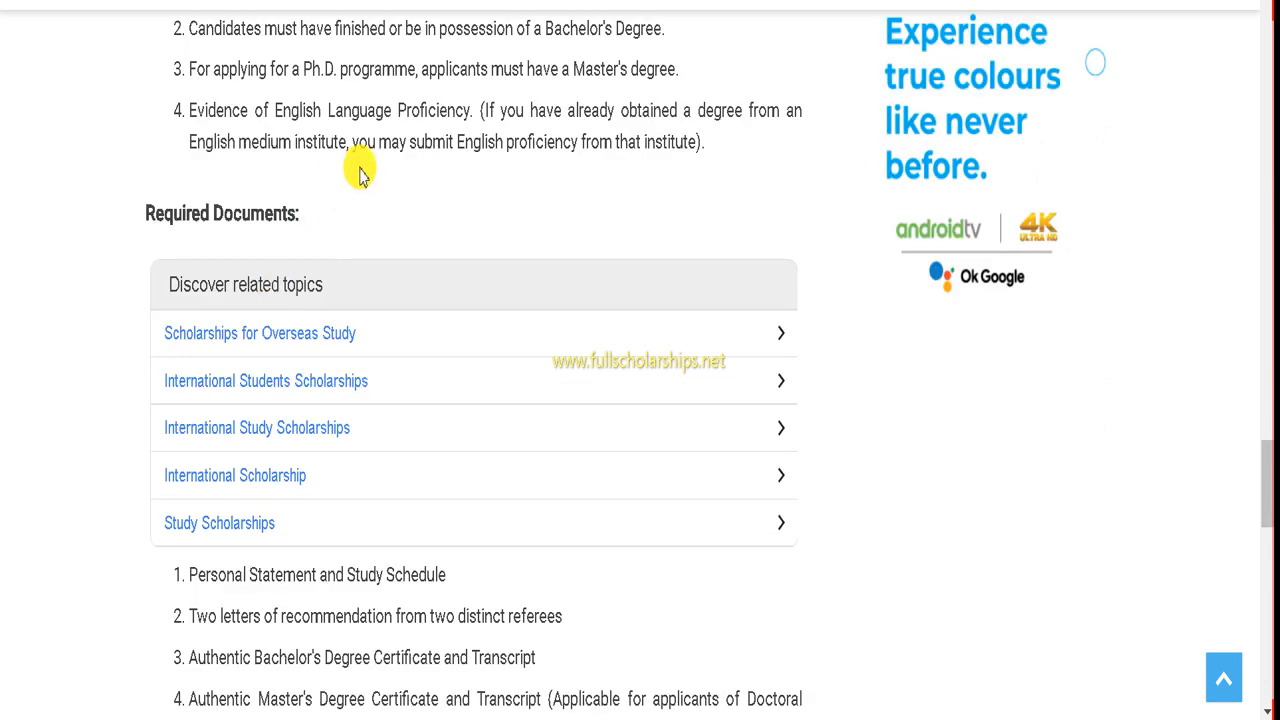
- Review the required documents and application instructions, and open the official application page from the article
scroll(361, 175, down, 4)
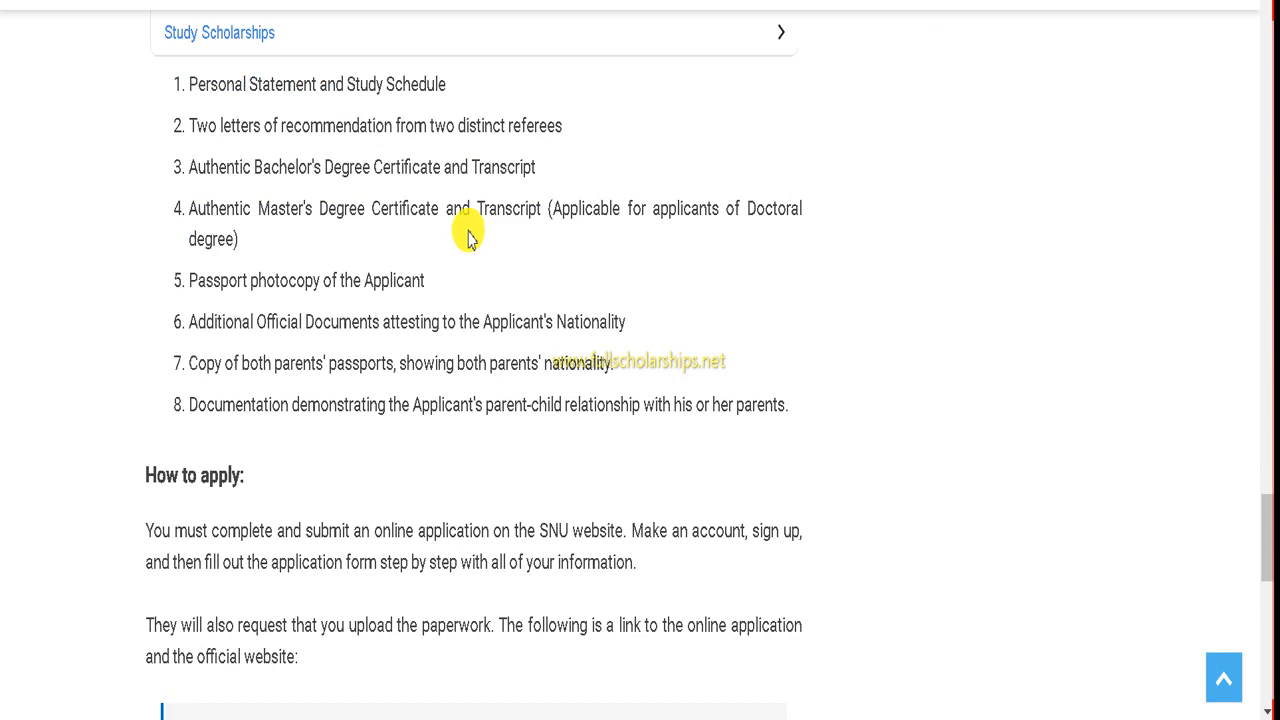
scroll(397, 425, down, 2)
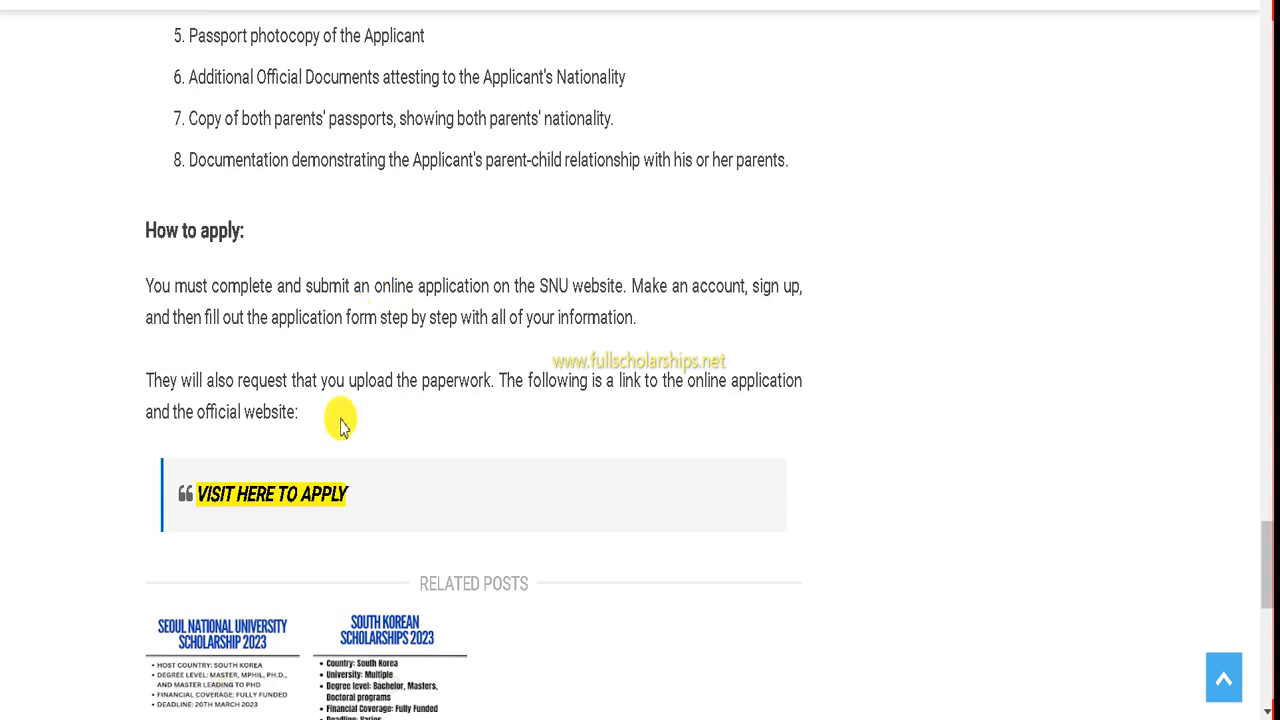
click(283, 500)
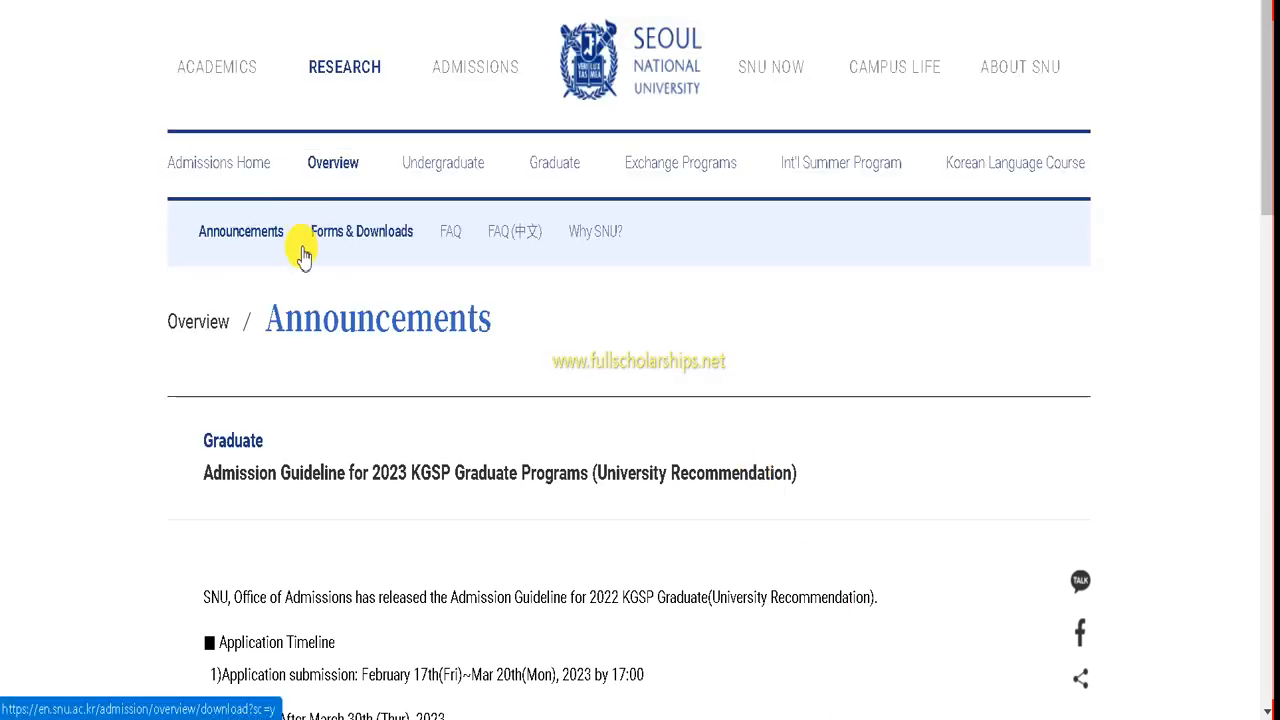
- Read the application timeline, notices and attachment list in the 2023 KGSP Graduate Programs announcement
scroll(376, 357, down, 1)
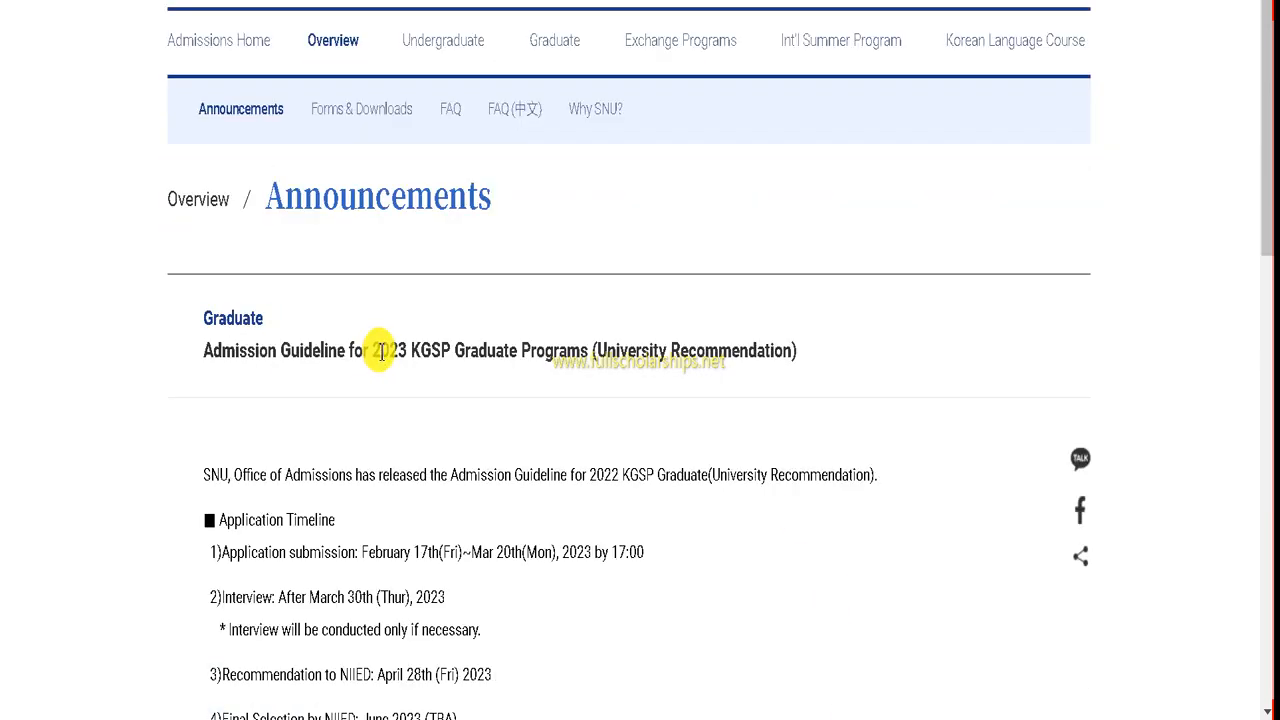
scroll(360, 330, down, 1)
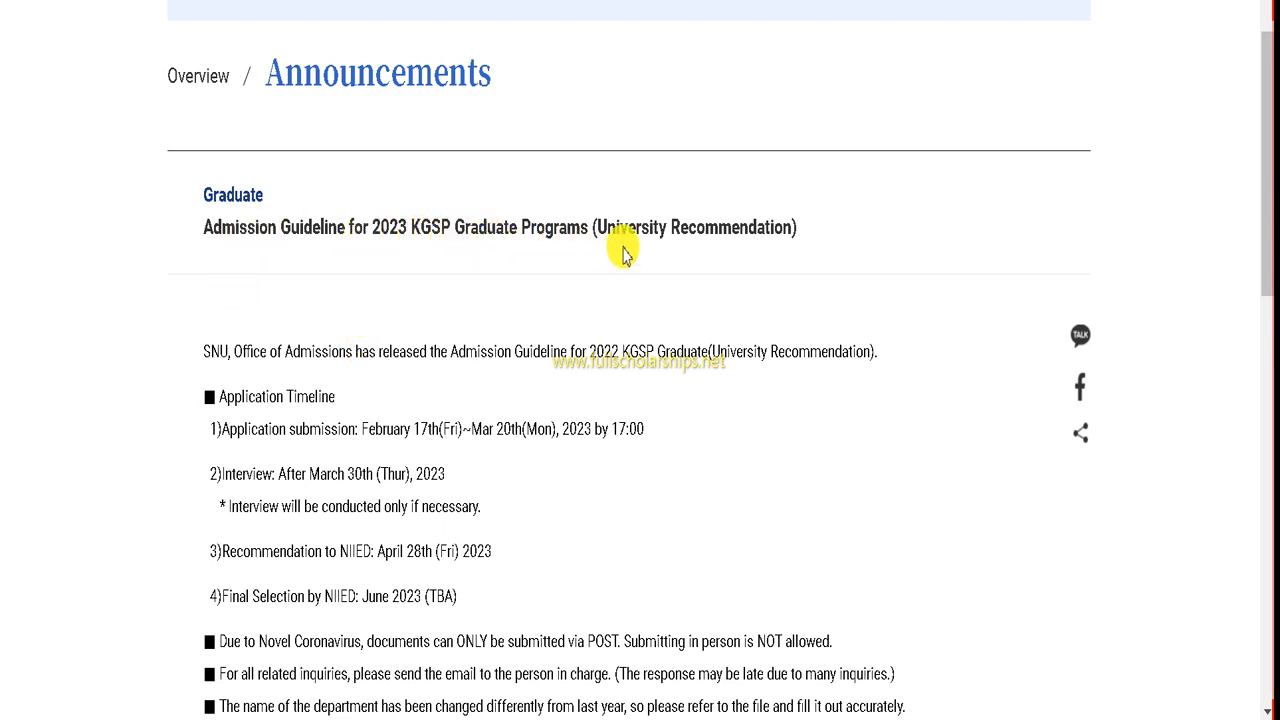
scroll(600, 240, down, 2)
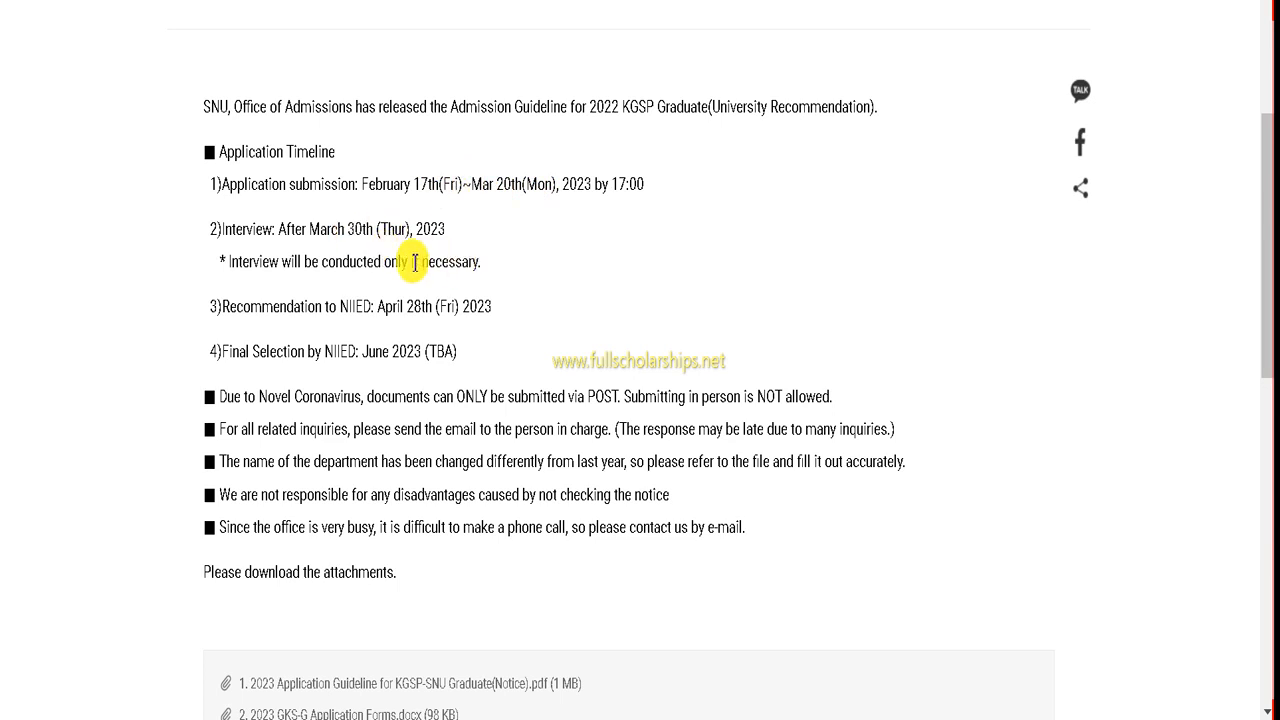
scroll(400, 242, down, 1)
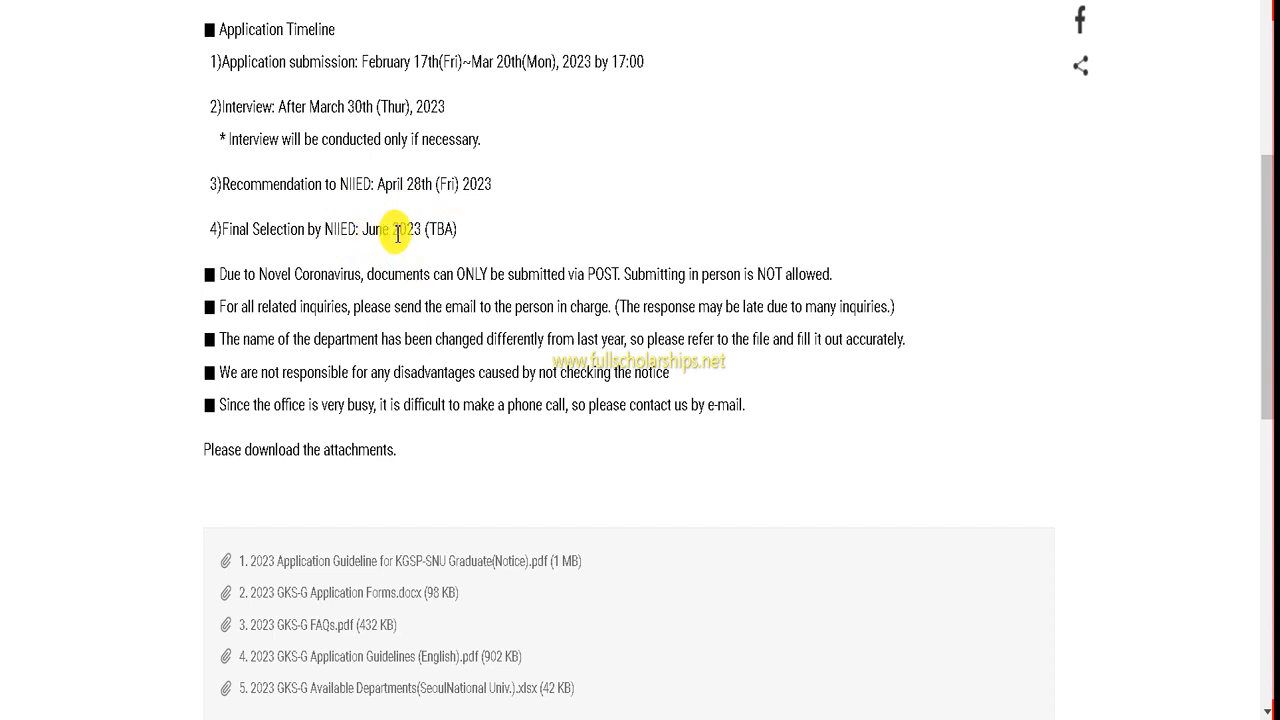
scroll(397, 233, down, 1)
scroll(390, 248, down, 1)
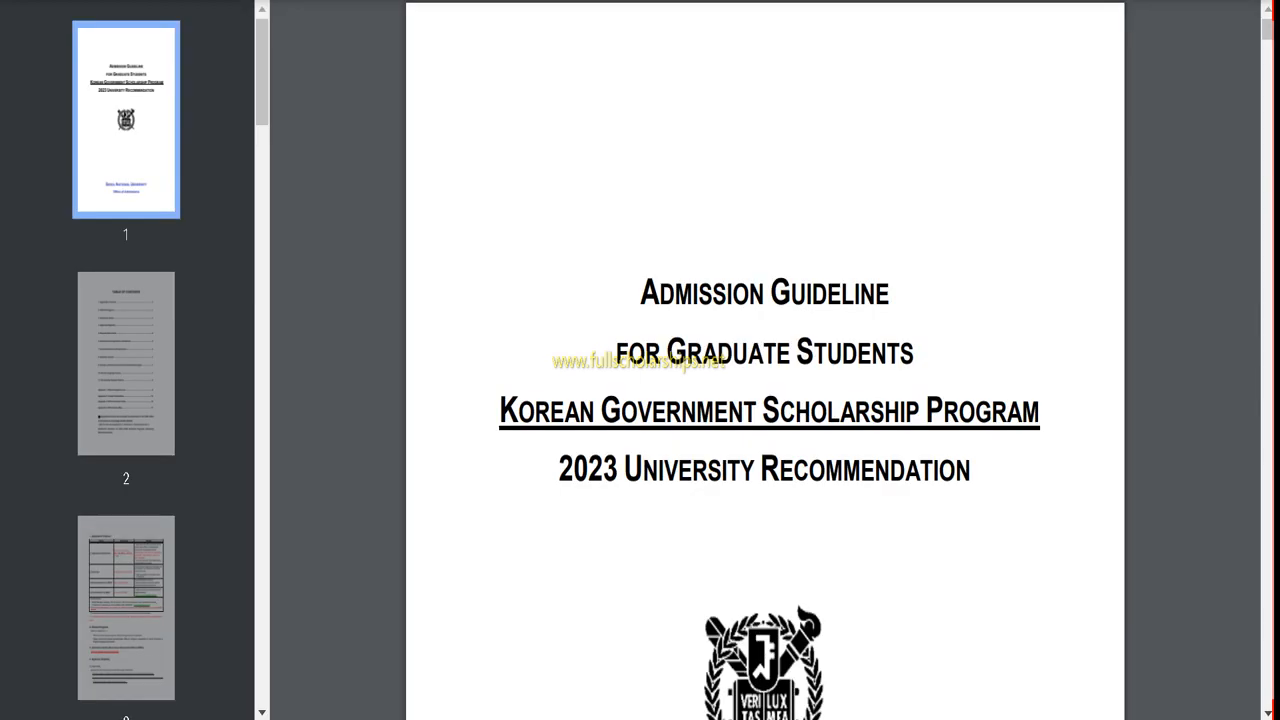
- Skim the admission guideline PDF's contents list, offered programs, admission quota and applicant eligibility sections
scroll(757, 291, down, 2)
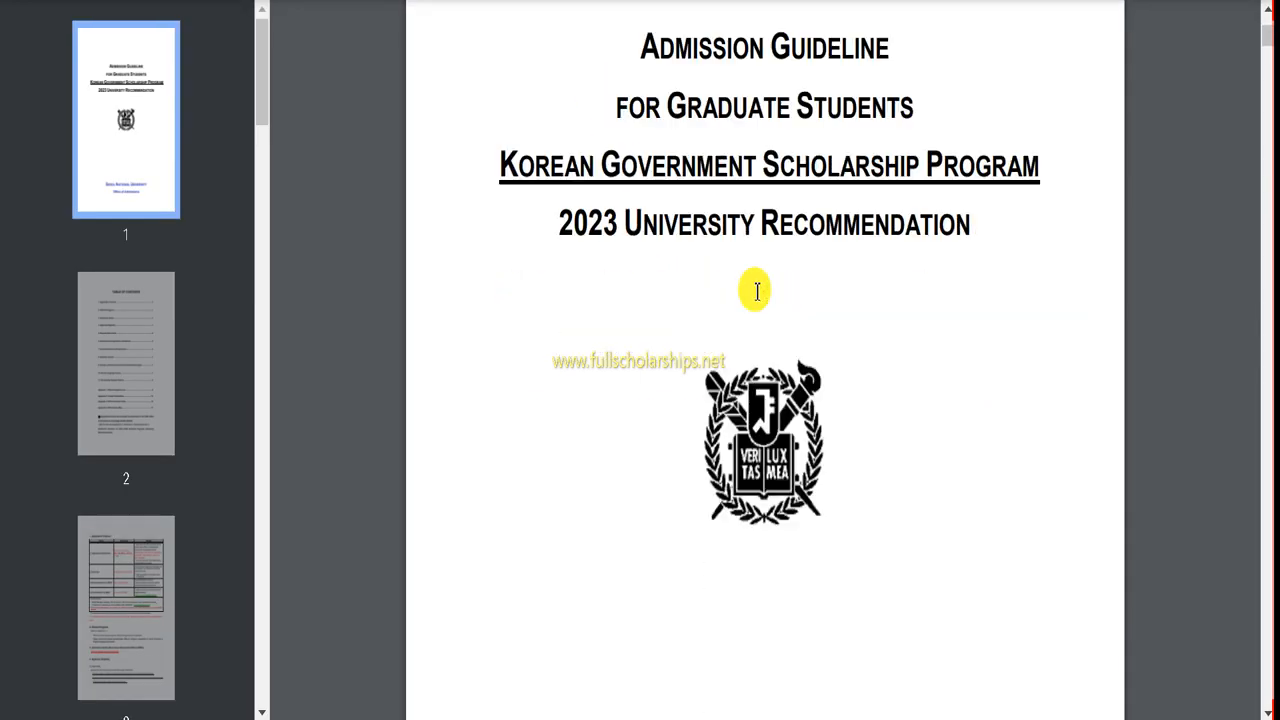
scroll(757, 291, down, 15)
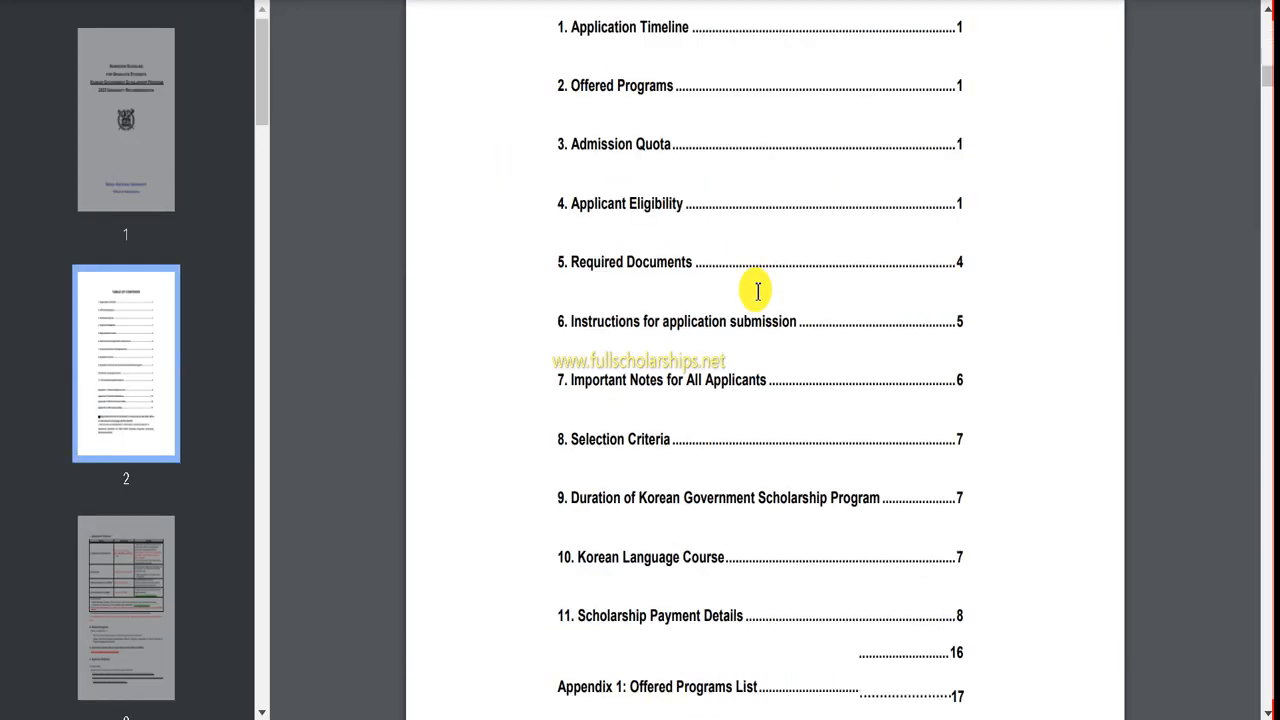
scroll(757, 298, down, 7)
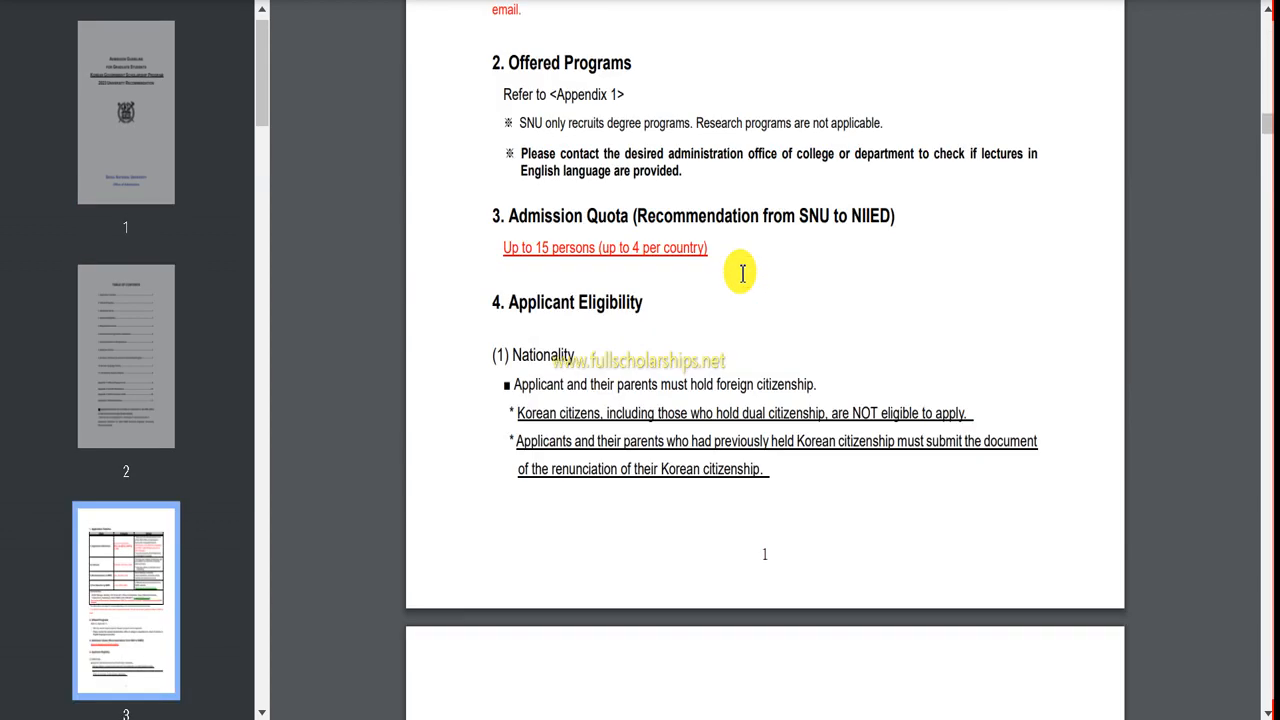
scroll(742, 273, down, 15)
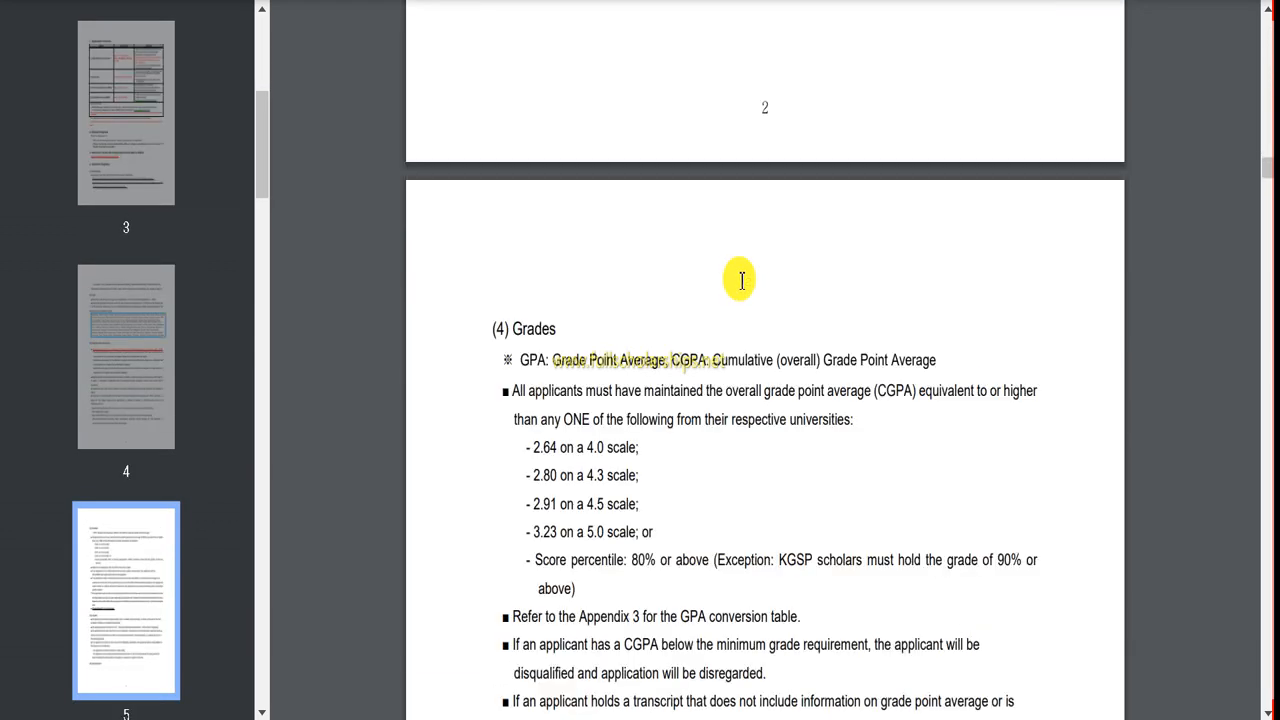
scroll(742, 281, down, 4)
scroll(742, 281, down, 20)
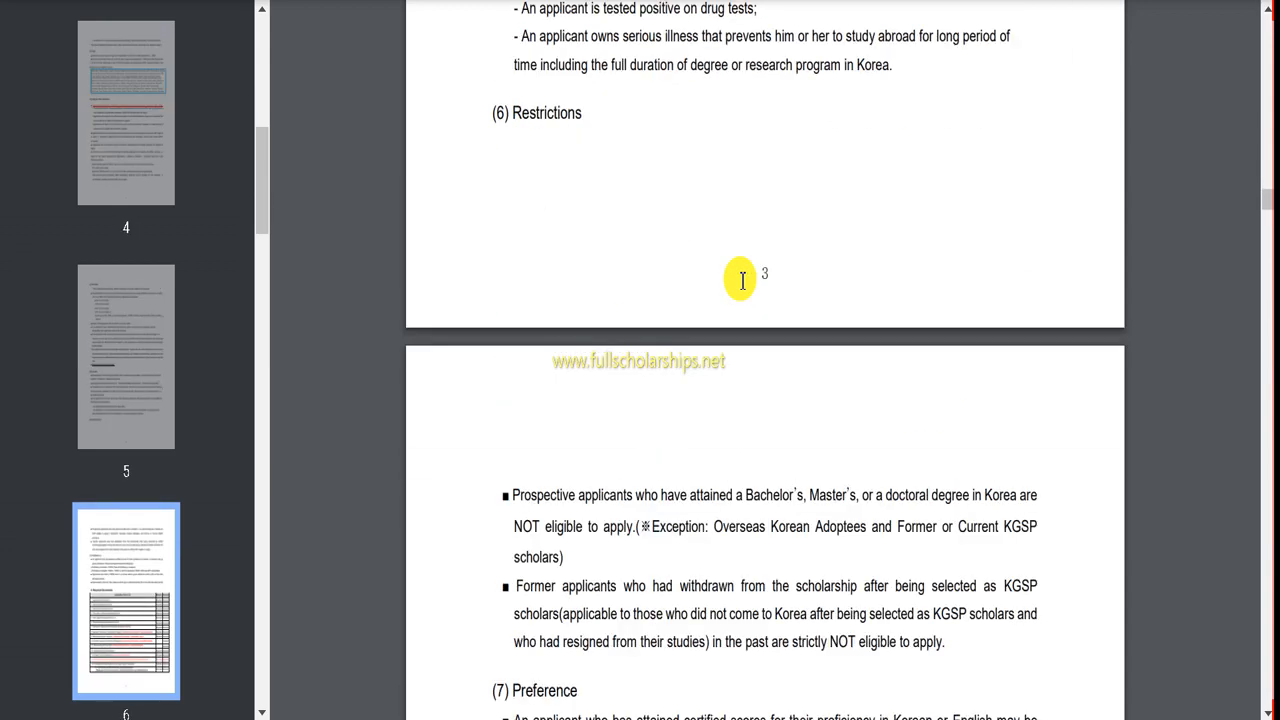
- Check the guideline's required documents table, submission instructions and Office of Admissions contact details
scroll(742, 281, down, 7)
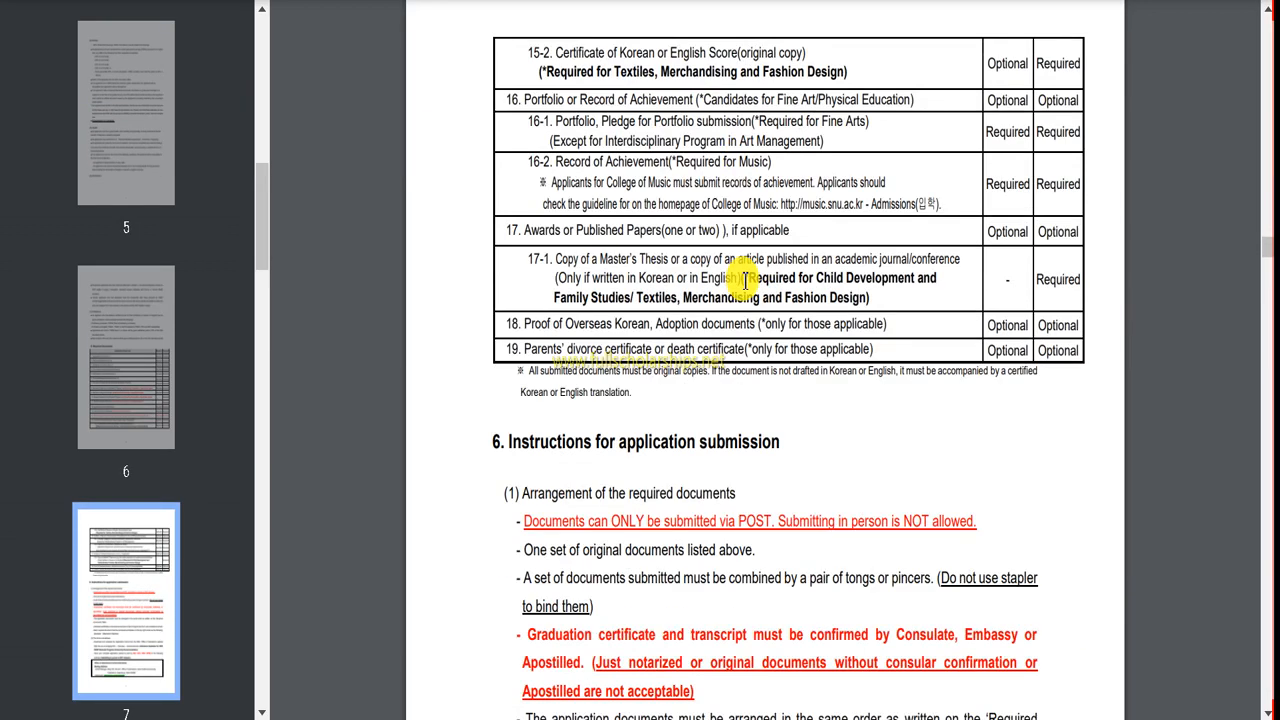
scroll(744, 281, down, 3)
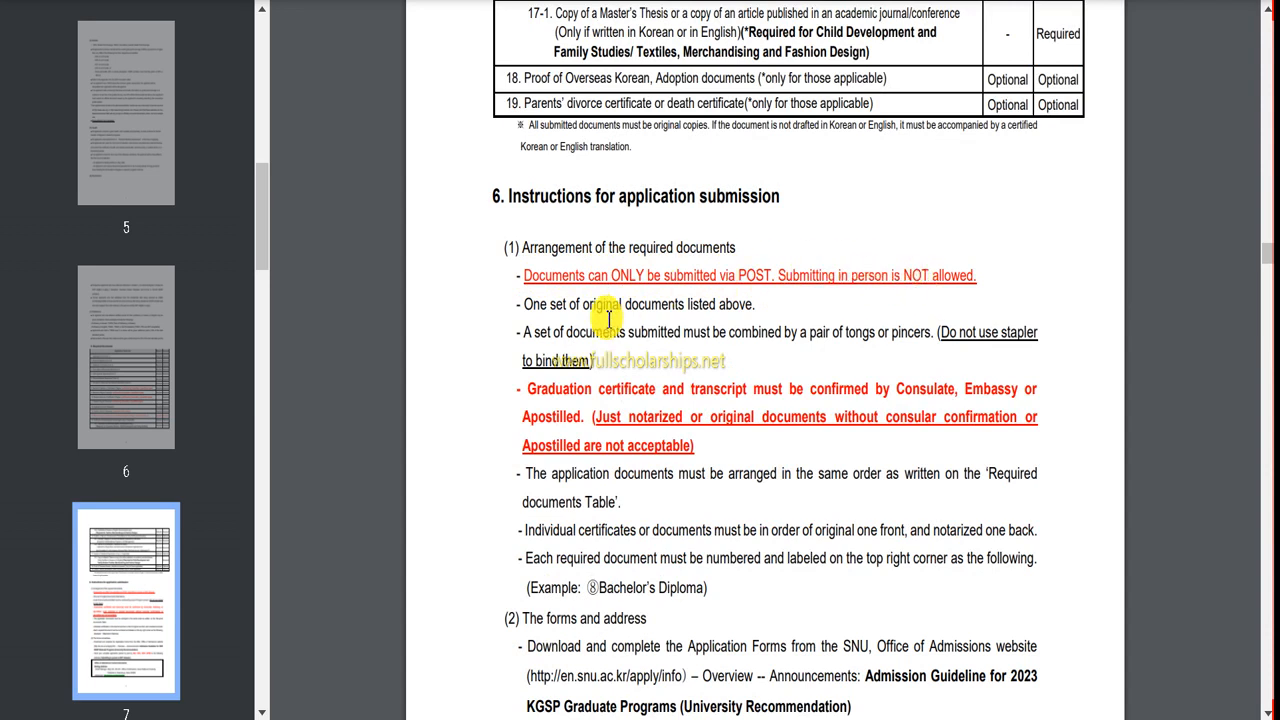
scroll(660, 335, down, 6)
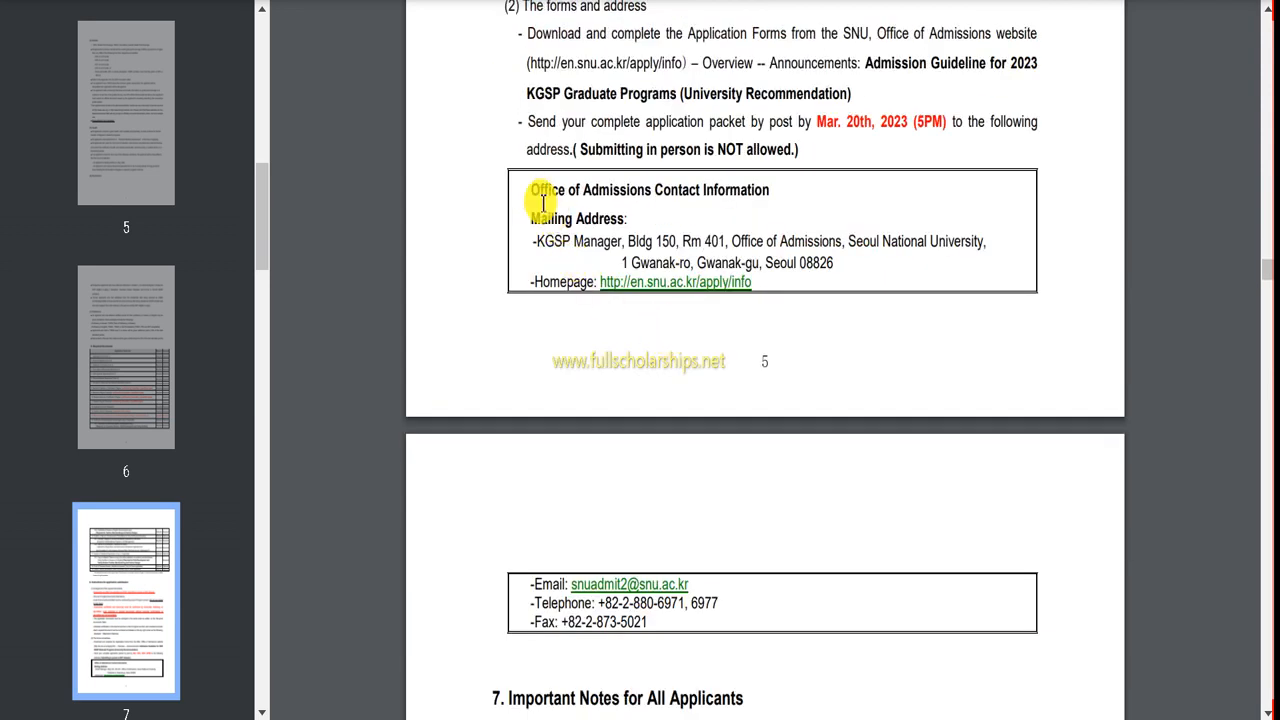
- Highlight the Office of Admissions mailing address in the admission guideline, then clear the selection
drag(543, 203, 855, 288)
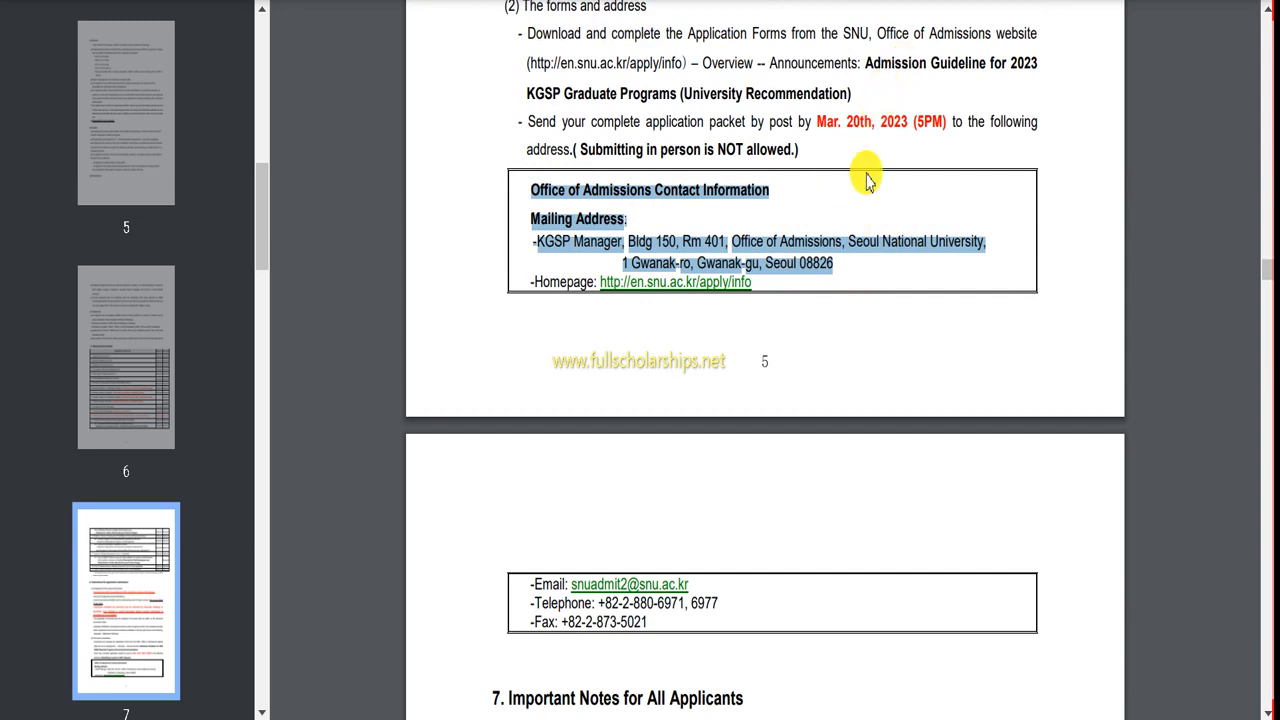
click(871, 203)
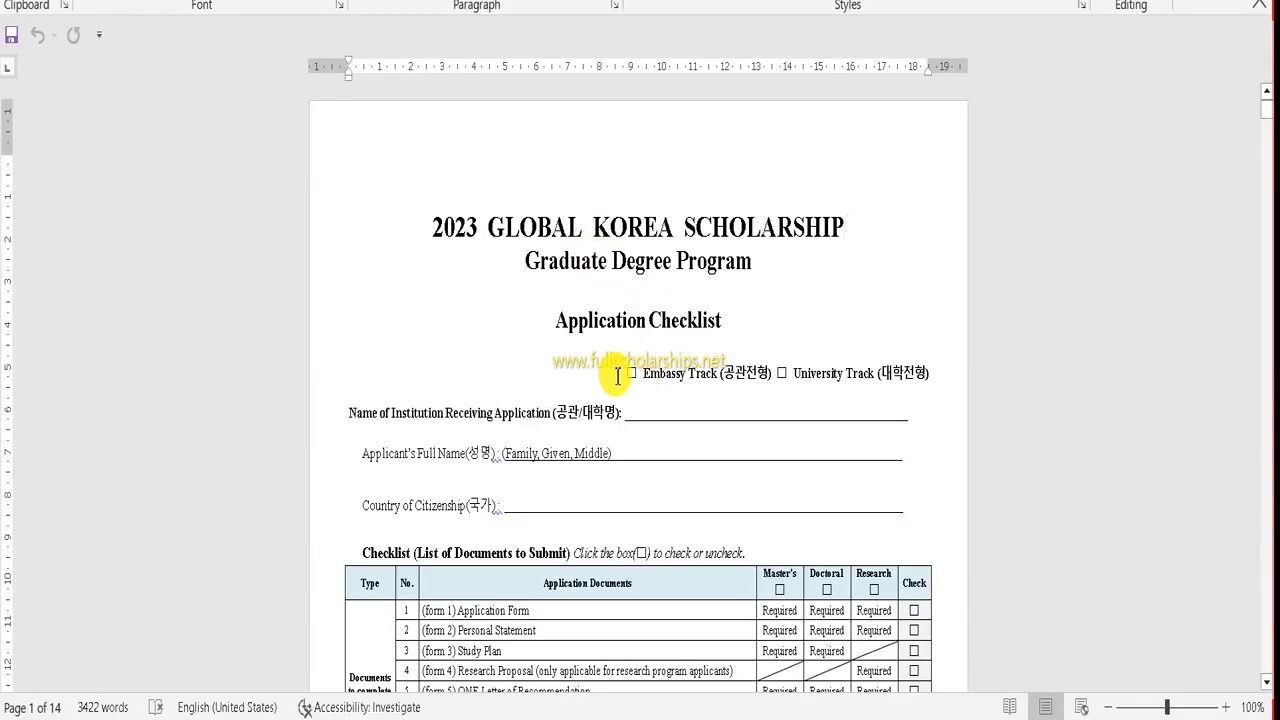
- In the Word Application Checklist, enter snu as the receiving institution, sample text as the applicant's full name, and fjf as the country of citizenship
click(644, 411)
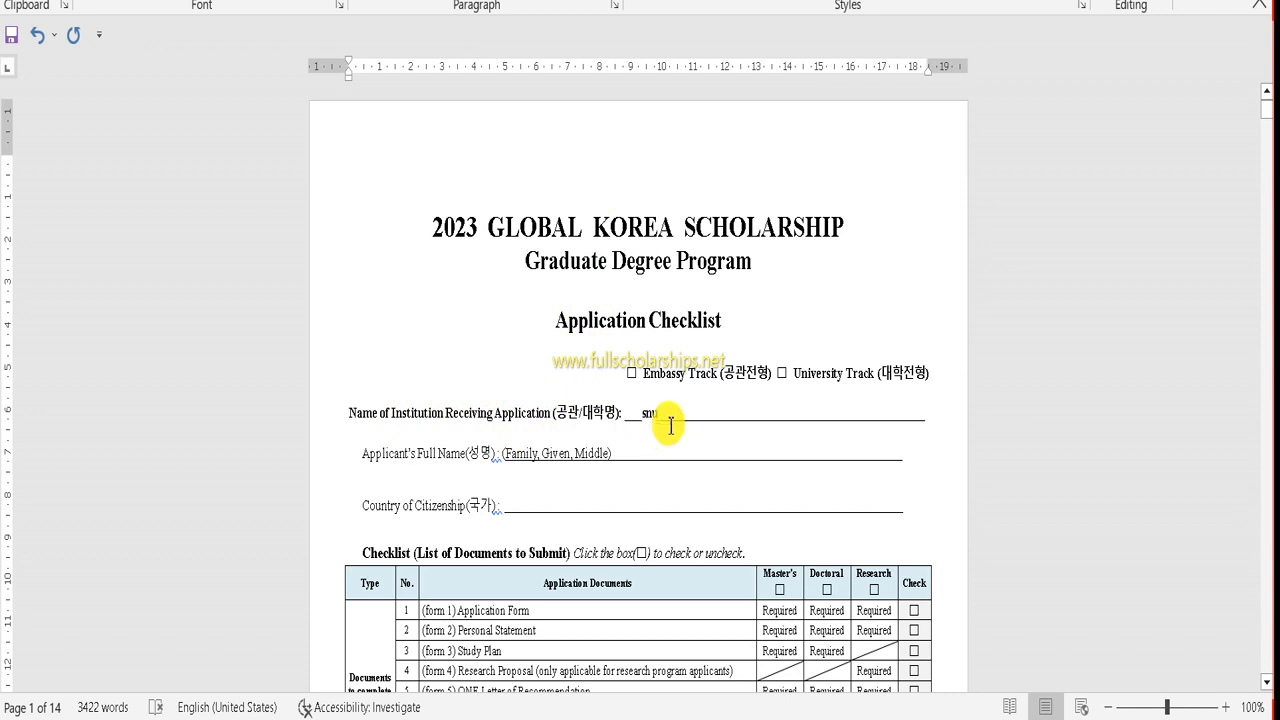
scroll(763, 420, down, 2)
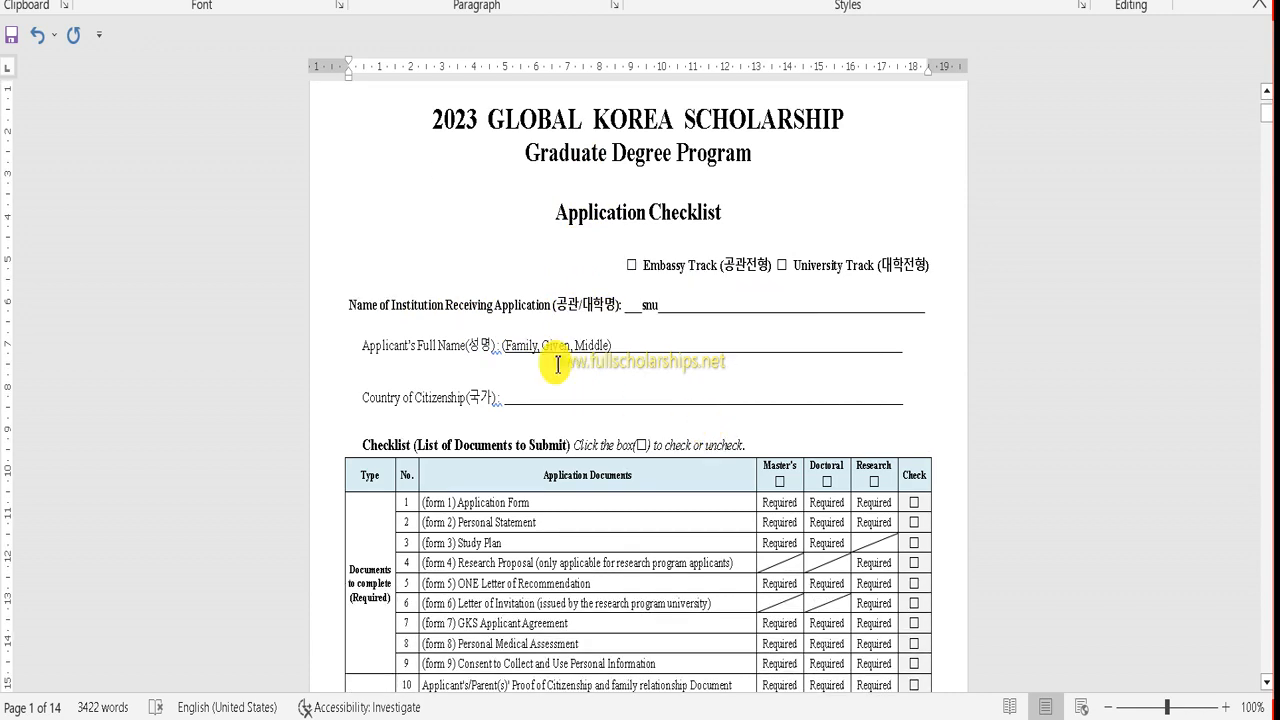
click(688, 351)
text(gfhfj)
click(617, 388)
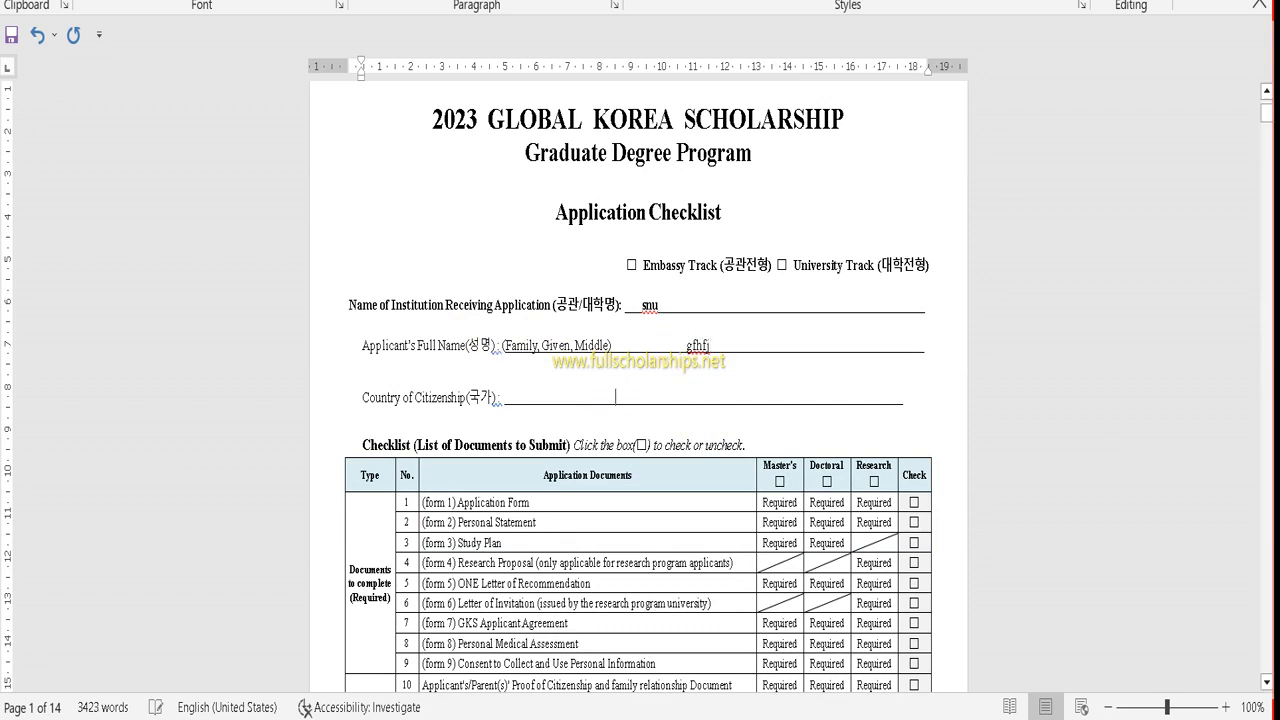
text(fjf)
- Review the checklist table of forms, certificates and other documents for Master's, Doctoral and Research applicants
scroll(870, 558, down, 2)
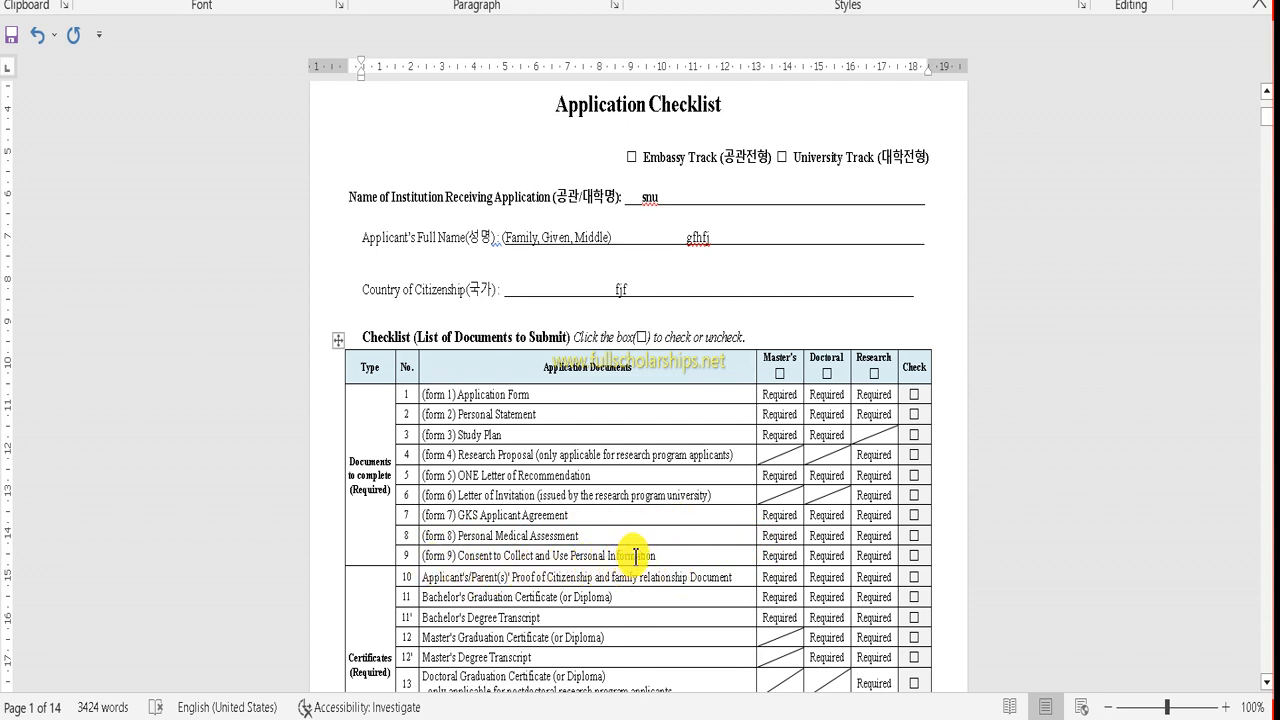
scroll(636, 556, down, 1)
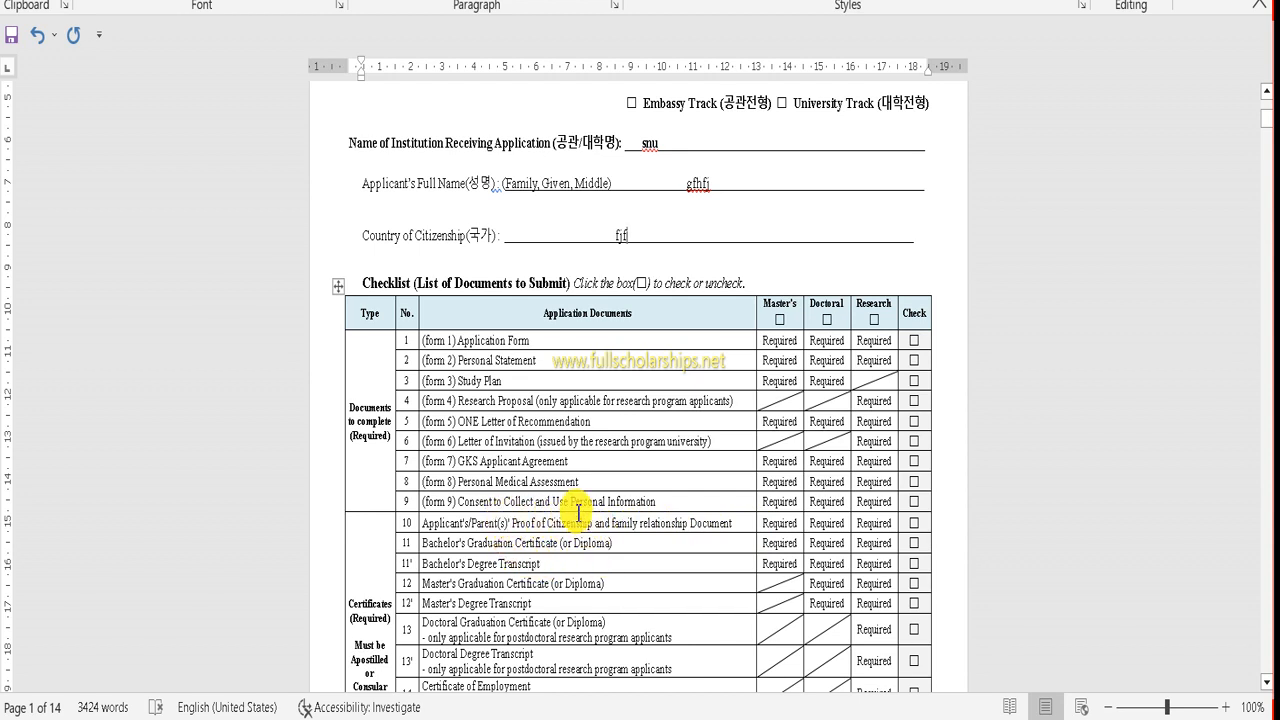
scroll(578, 513, down, 6)
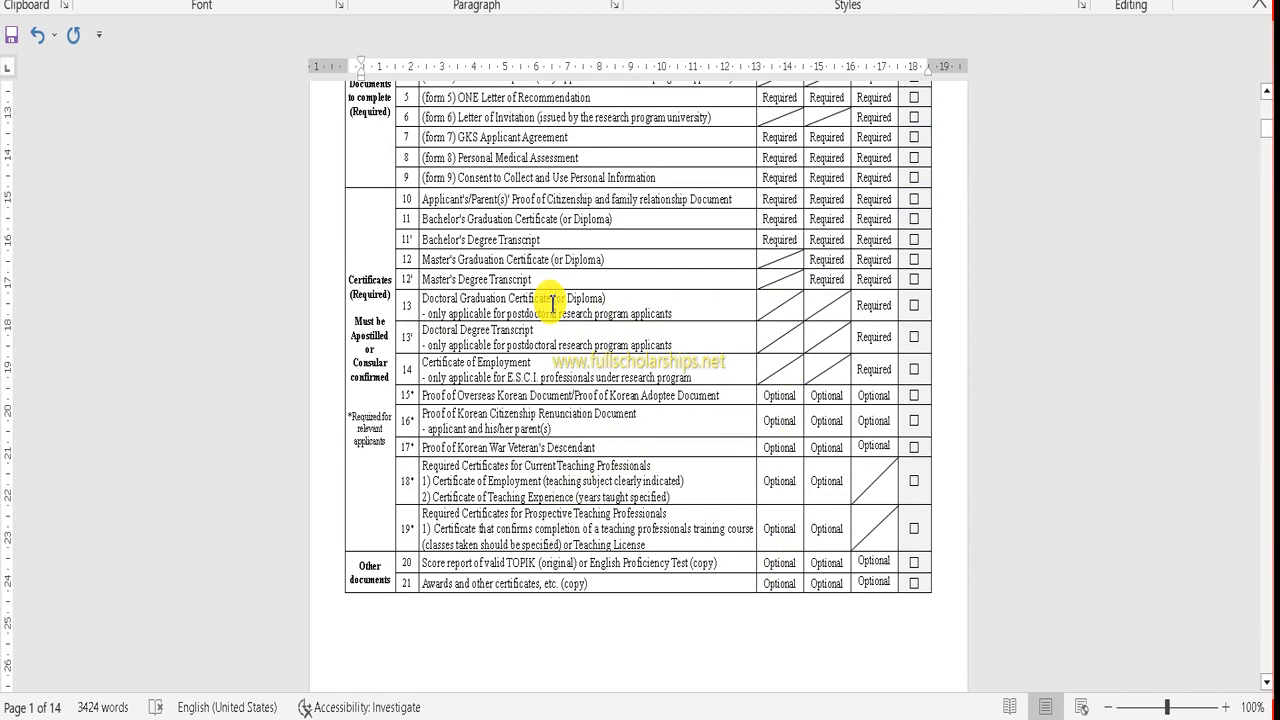
scroll(540, 337, up, 3)
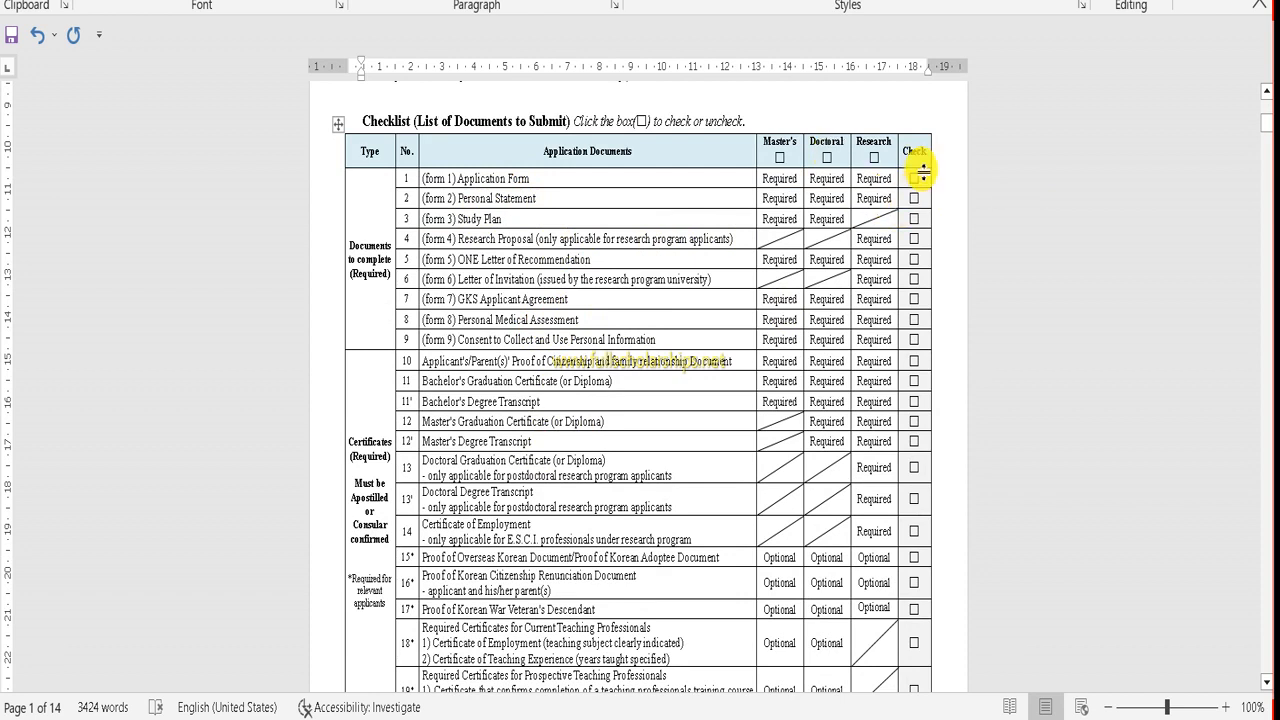
scroll(640, 214, down, 5)
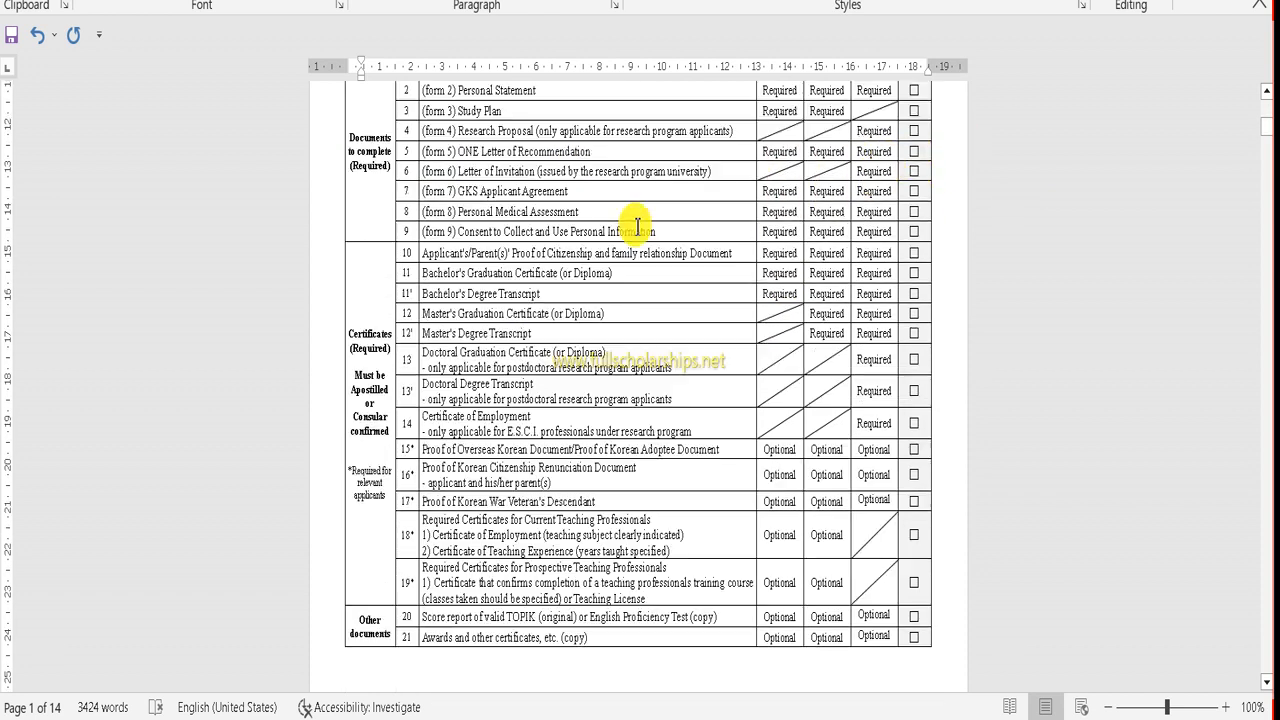
- Read Form 1's sections on application track, degree program, desired field of study and applicant information
scroll(619, 283, down, 7)
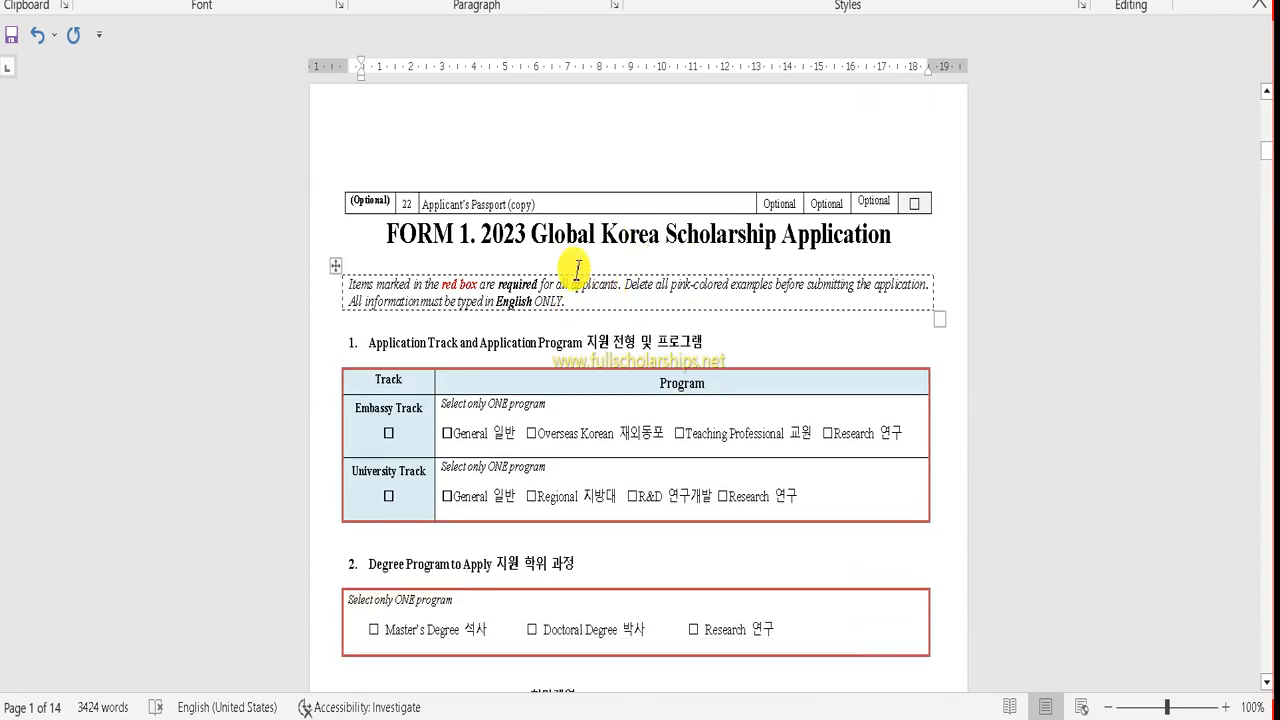
scroll(591, 196, down, 1)
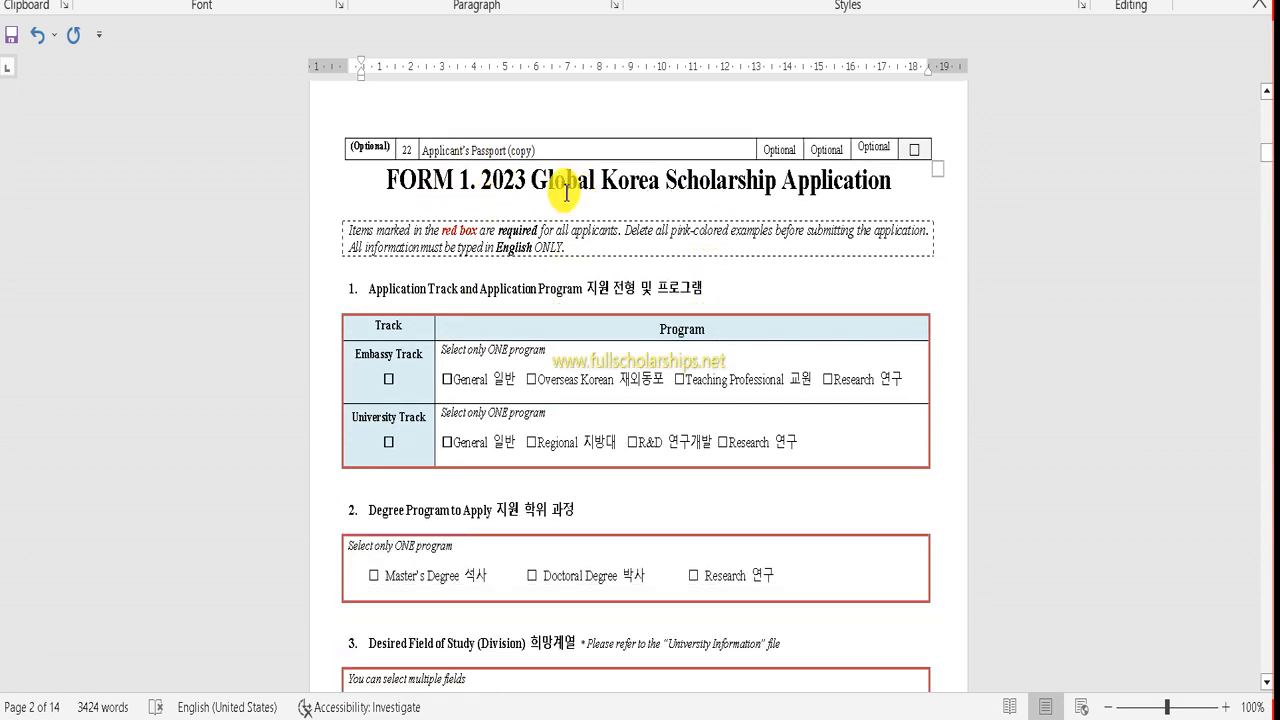
scroll(589, 201, down, 2)
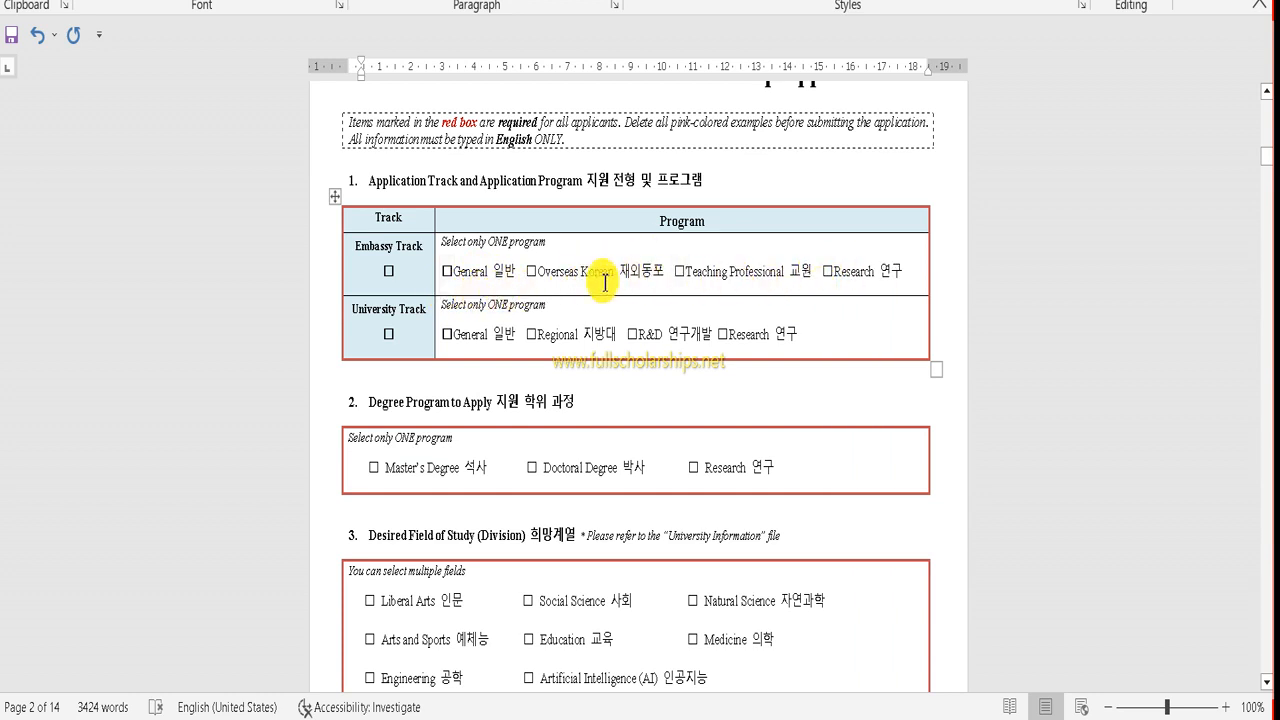
scroll(619, 270, down, 3)
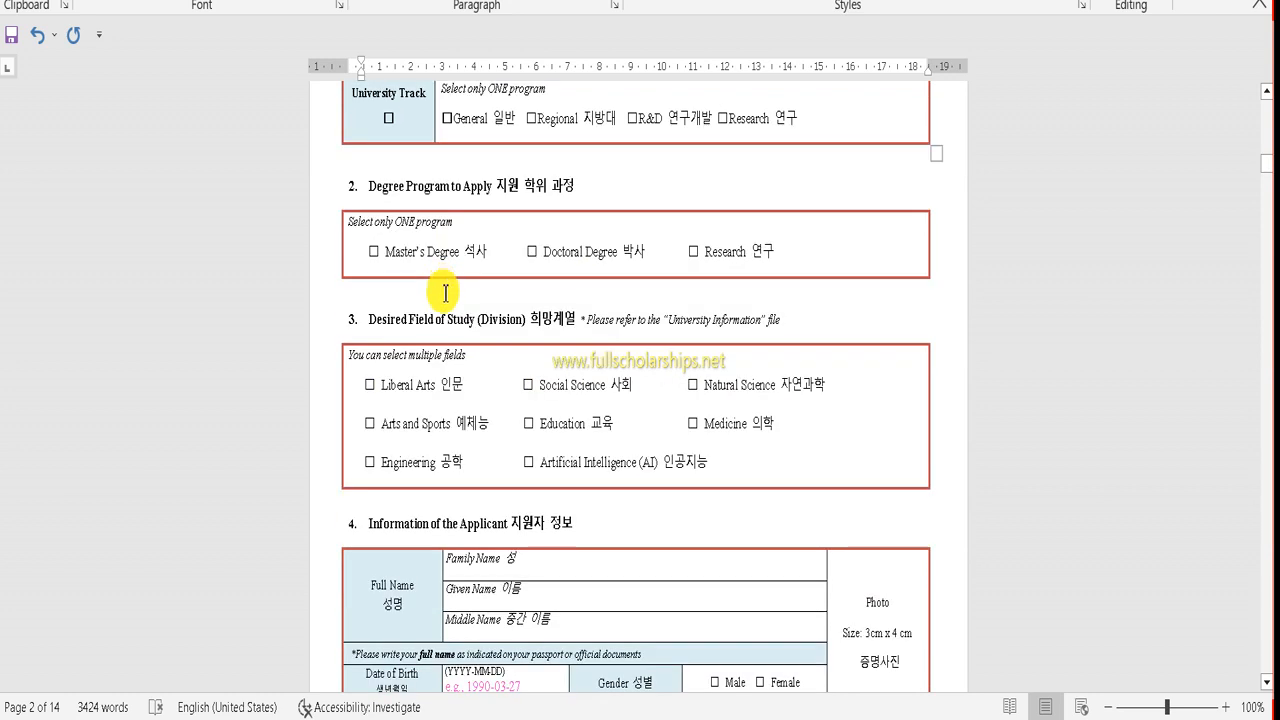
scroll(443, 286, down, 3)
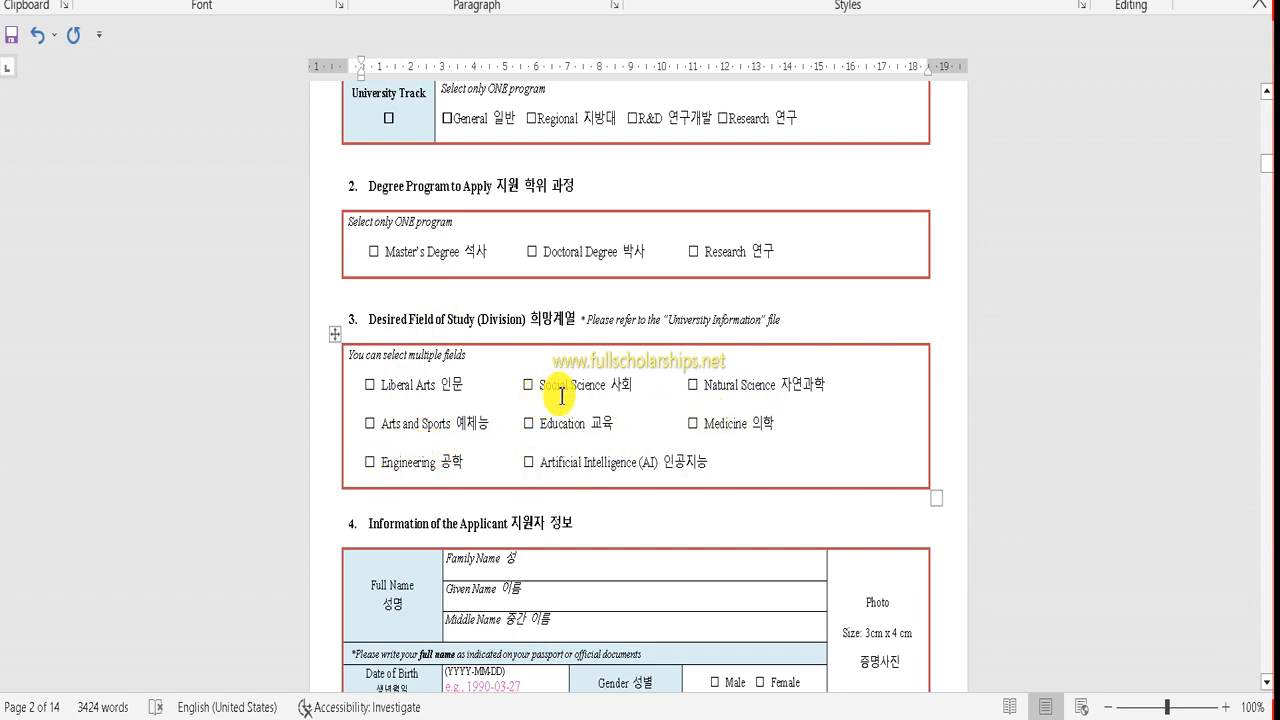
scroll(531, 297, down, 6)
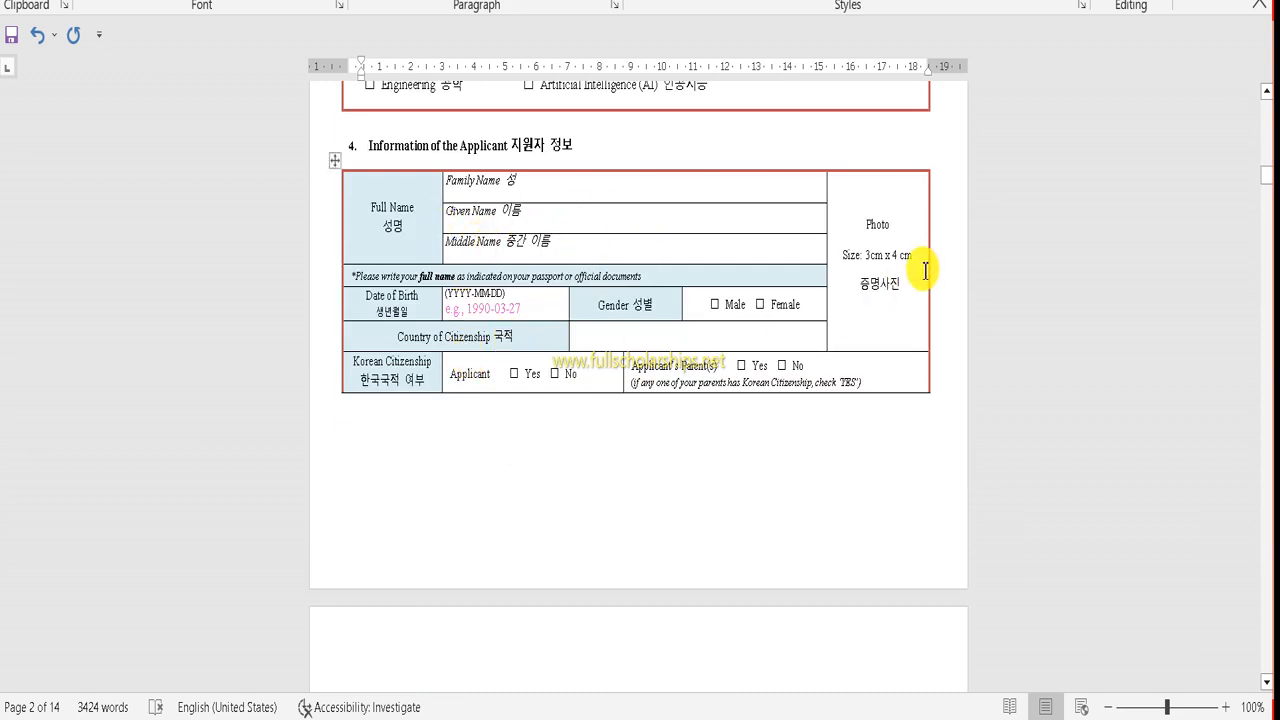
scroll(508, 405, down, 2)
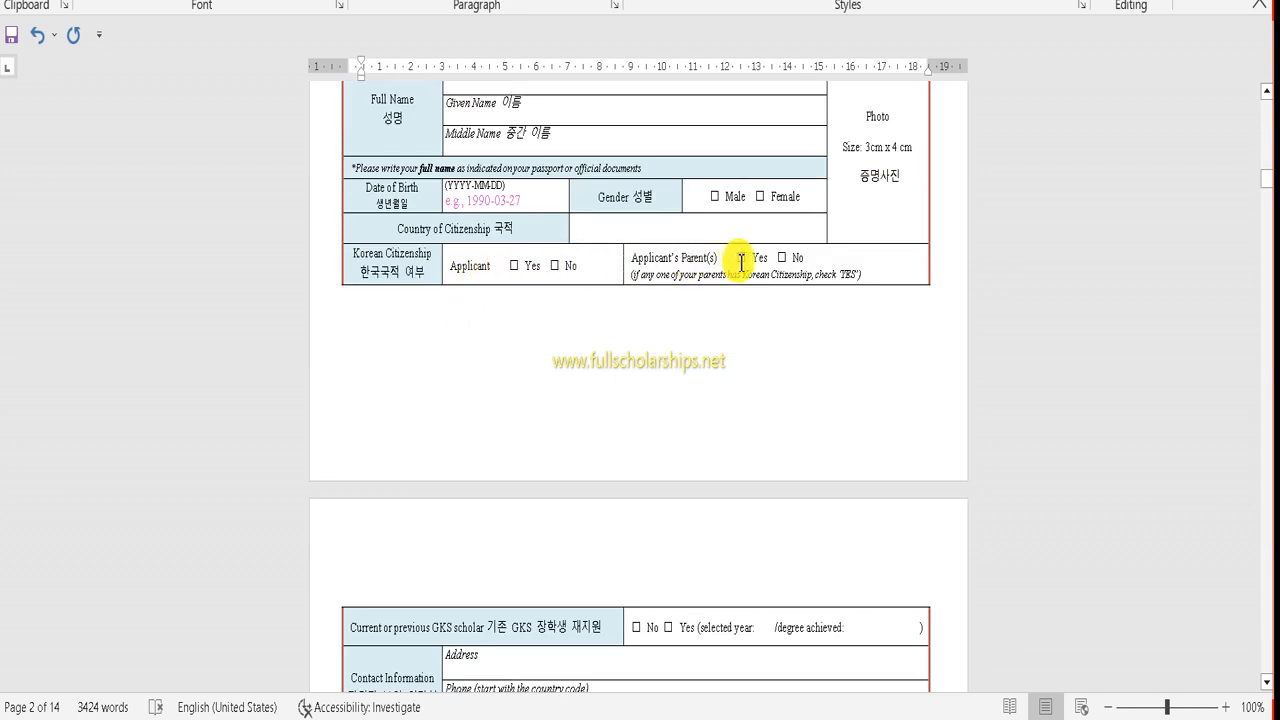
scroll(750, 270, down, 4)
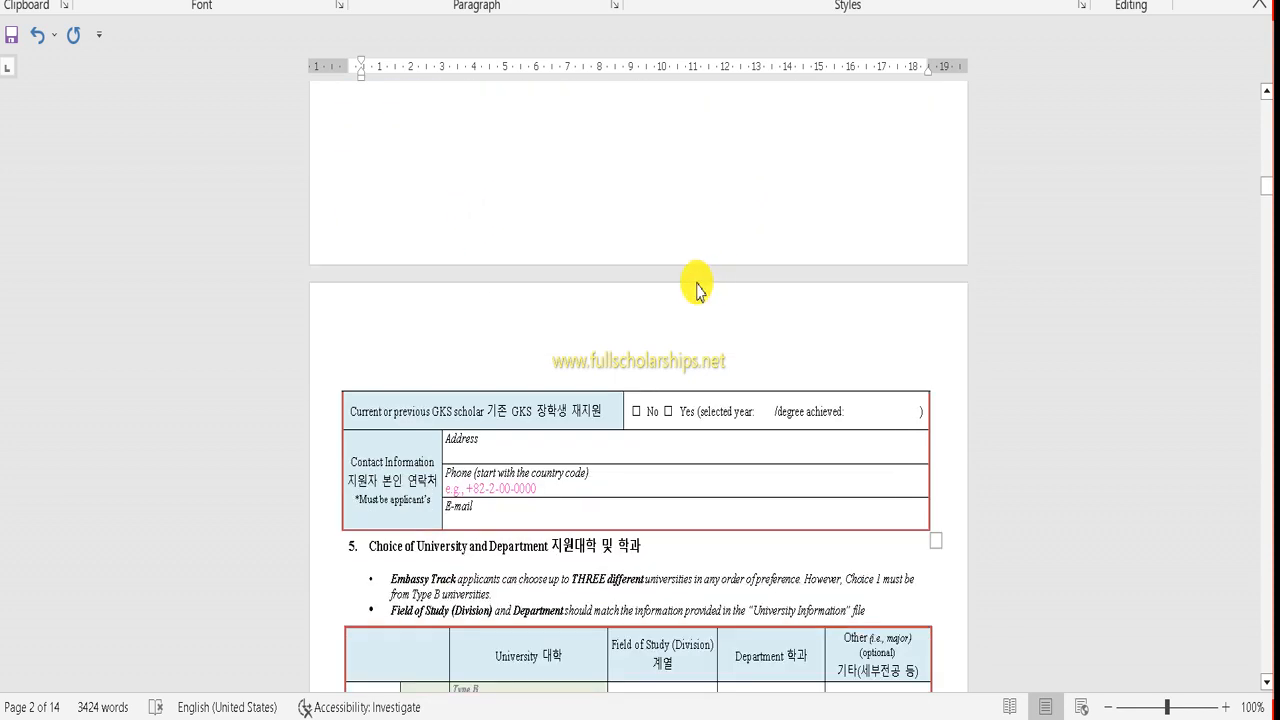
- Examine Form 1's university choice, language abilities, level of education and cumulative GPA sections
scroll(697, 290, down, 2)
scroll(610, 312, down, 10)
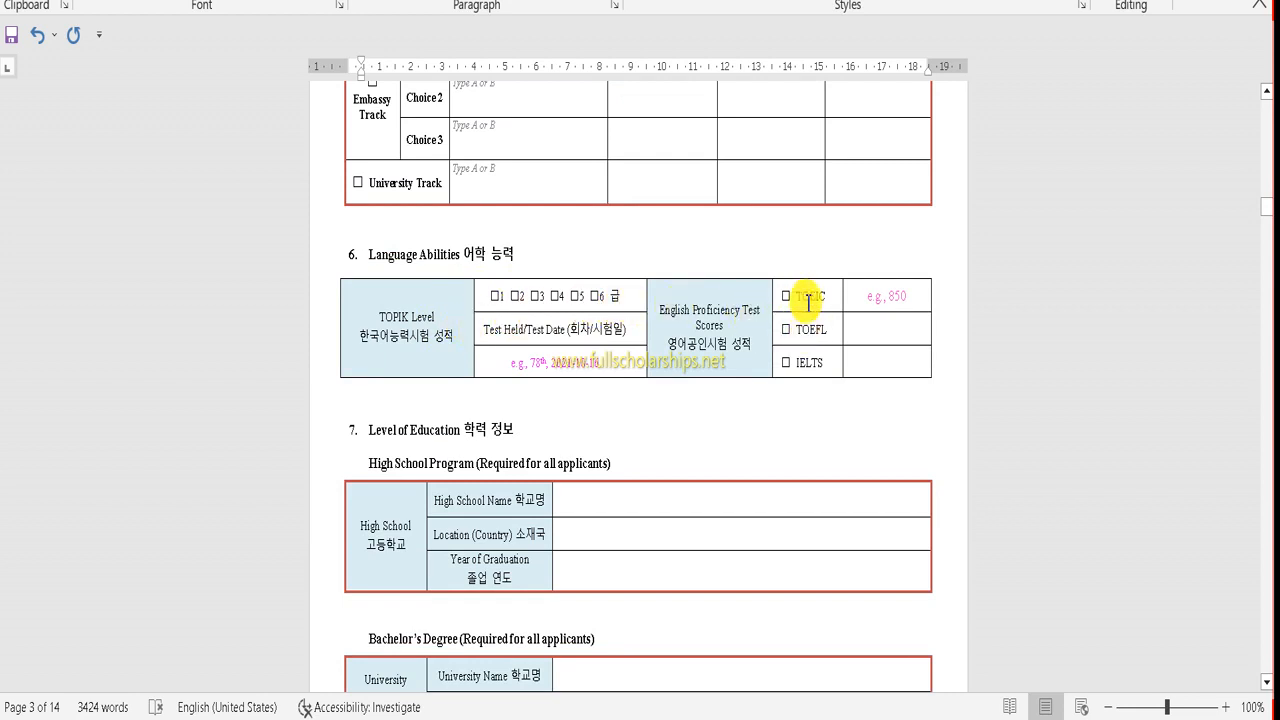
scroll(808, 332, down, 4)
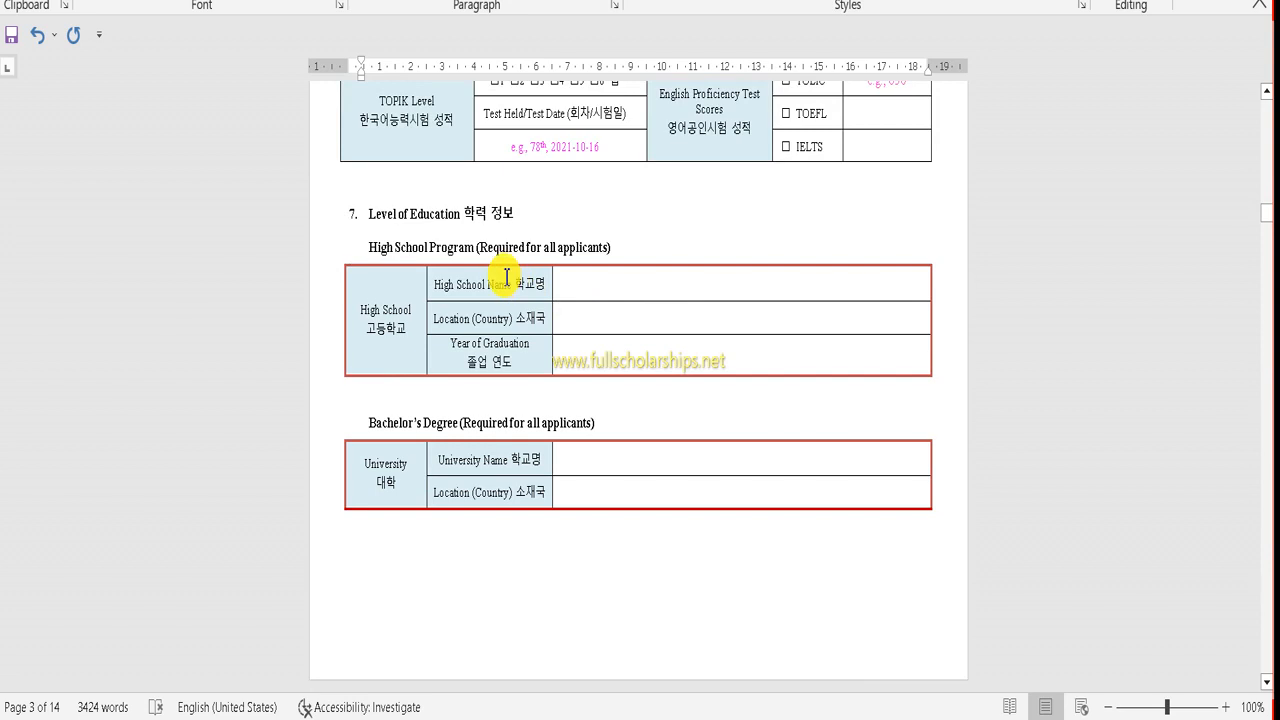
scroll(606, 266, down, 5)
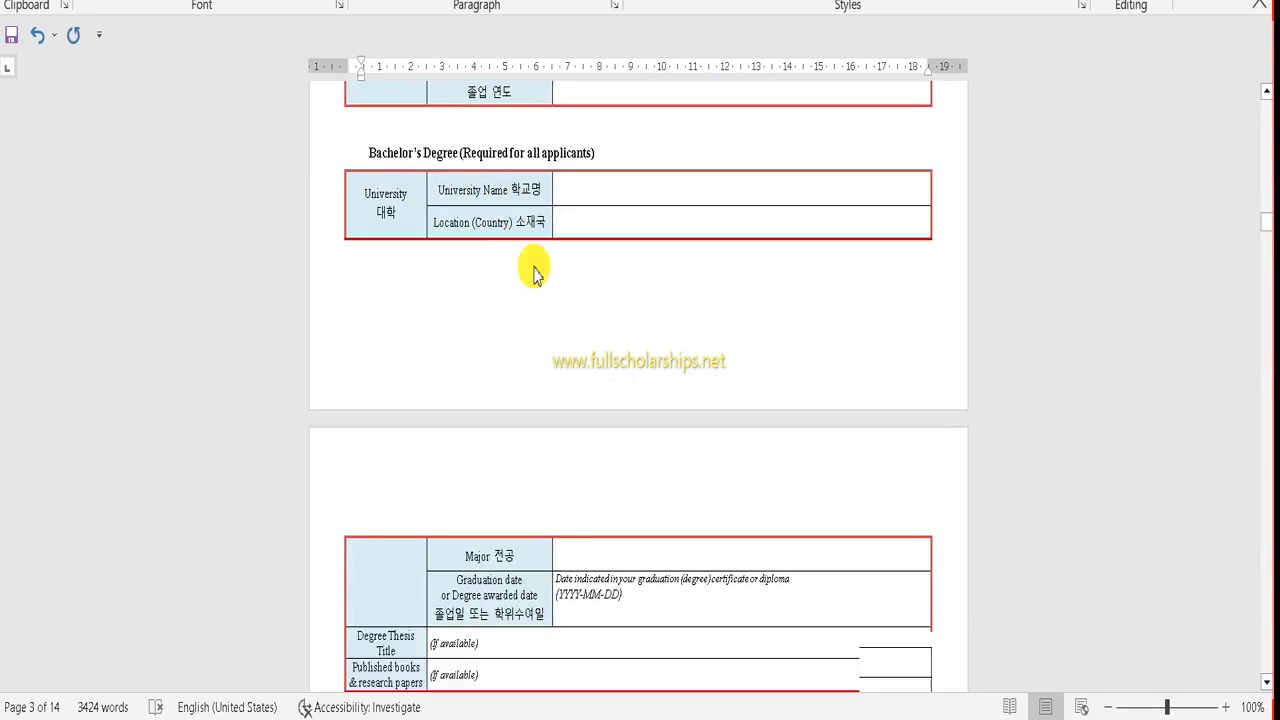
scroll(533, 272, down, 12)
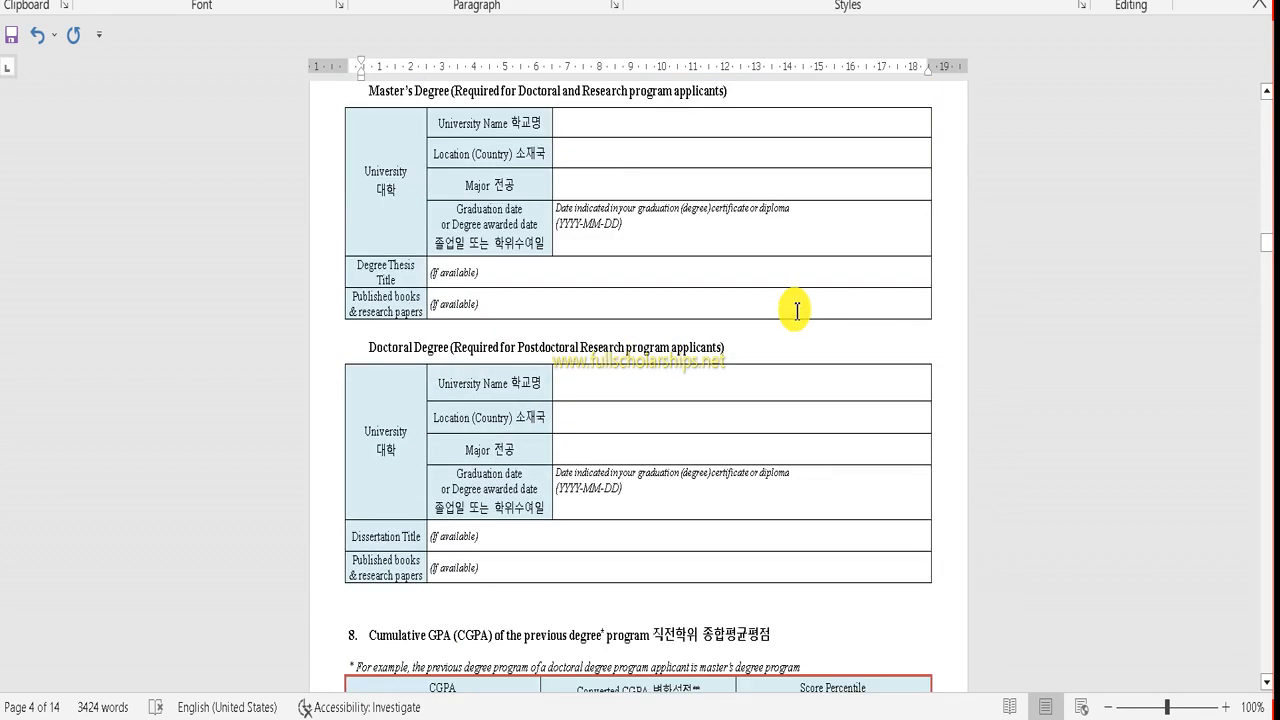
scroll(796, 311, down, 3)
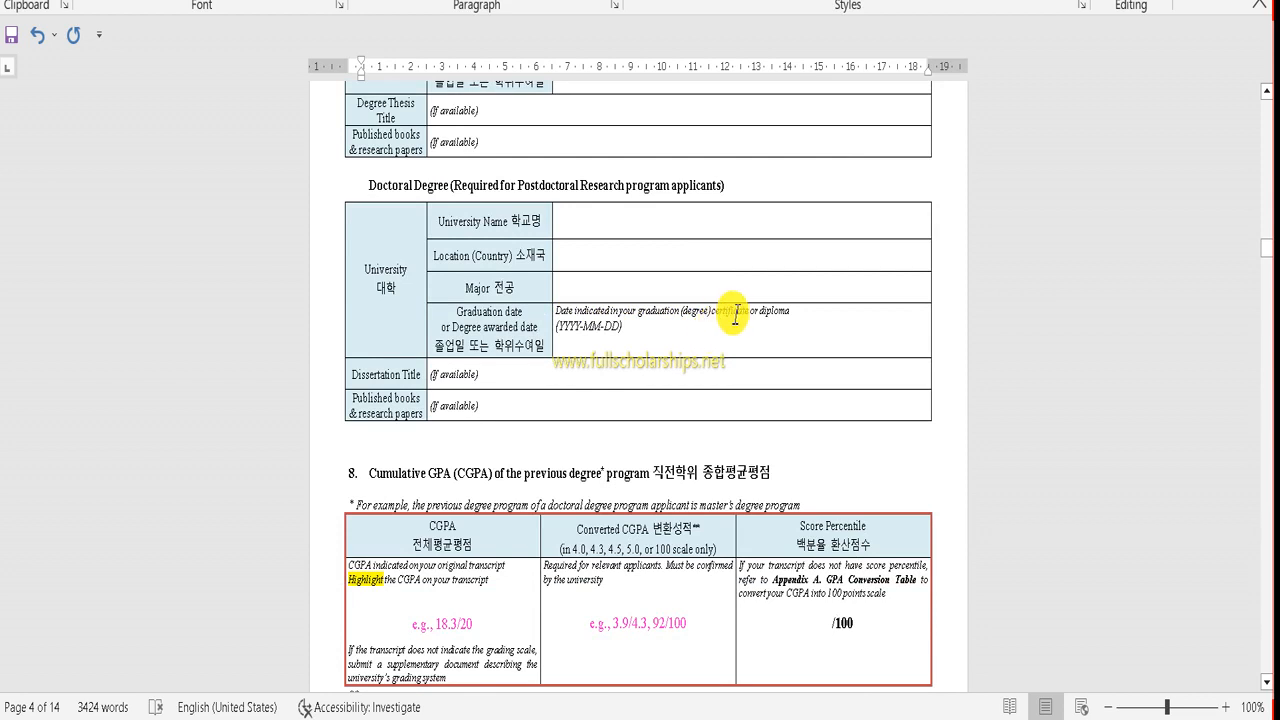
scroll(736, 308, down, 3)
scroll(550, 370, down, 2)
- Check Form 1's GPA-per-semester table and the sections on previous Korean scholarships and visits to Korea
scroll(777, 329, down, 10)
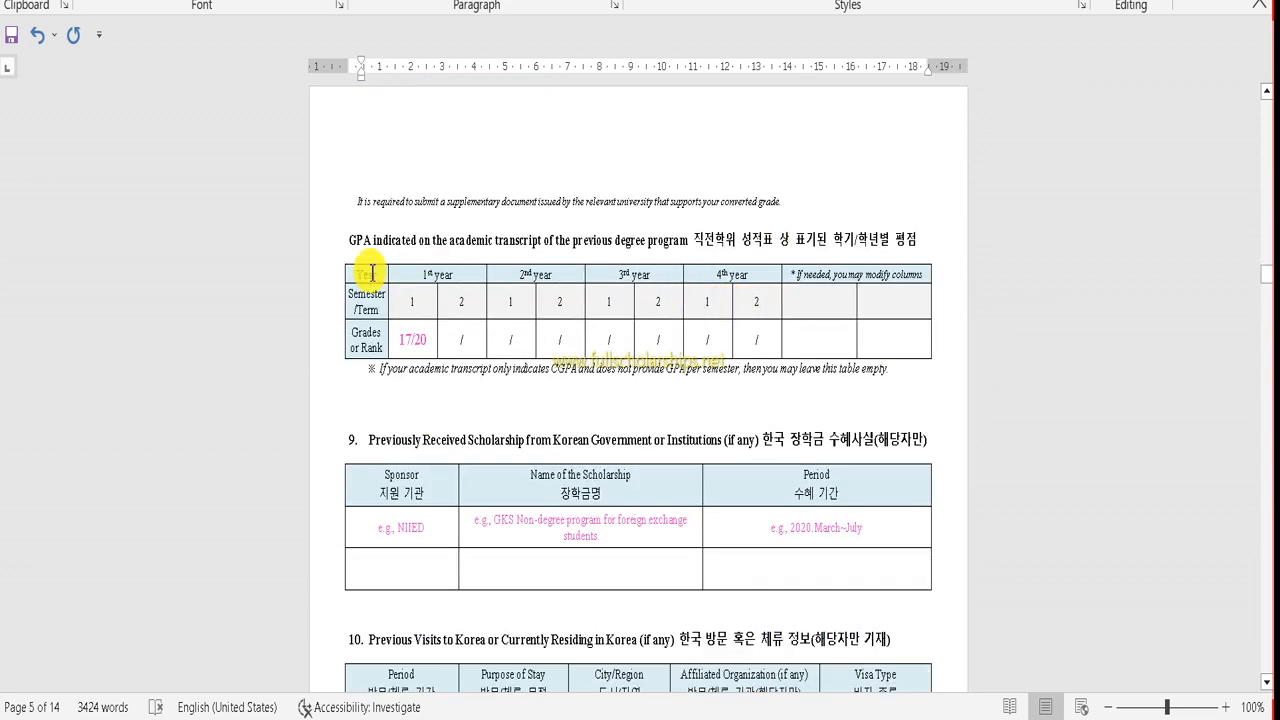
scroll(394, 272, down, 1)
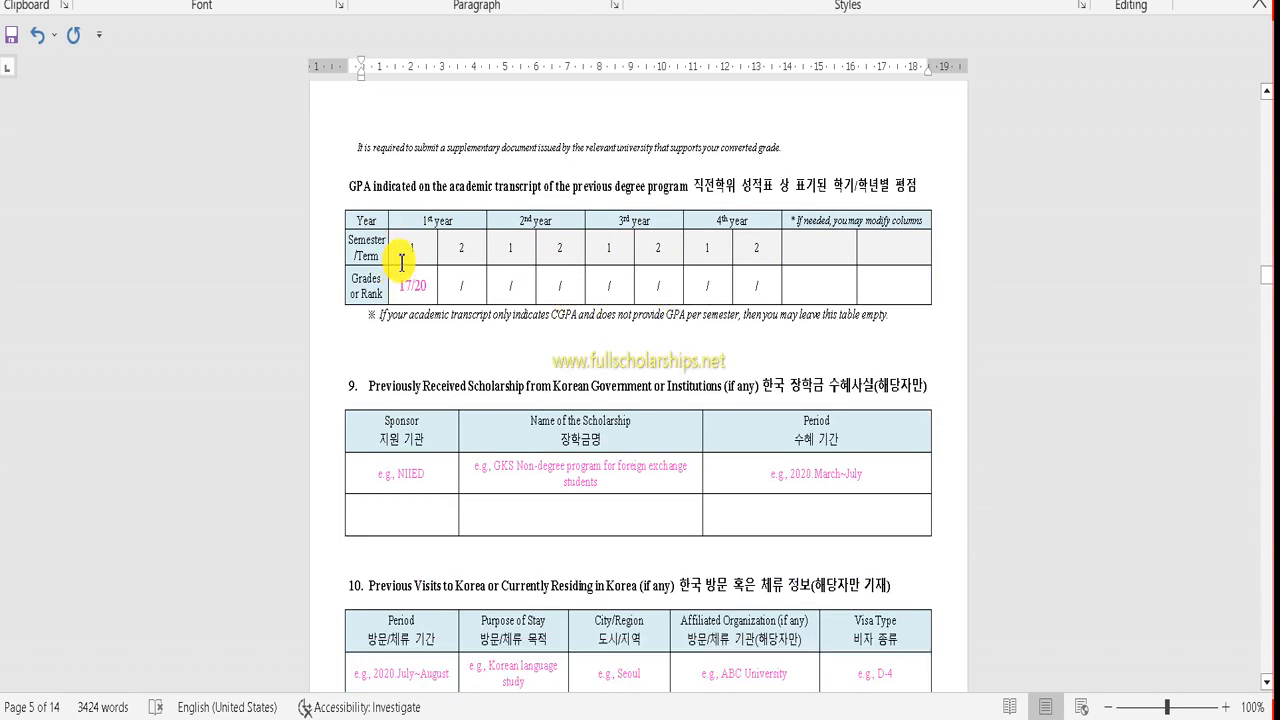
scroll(415, 255, down, 1)
scroll(600, 229, down, 2)
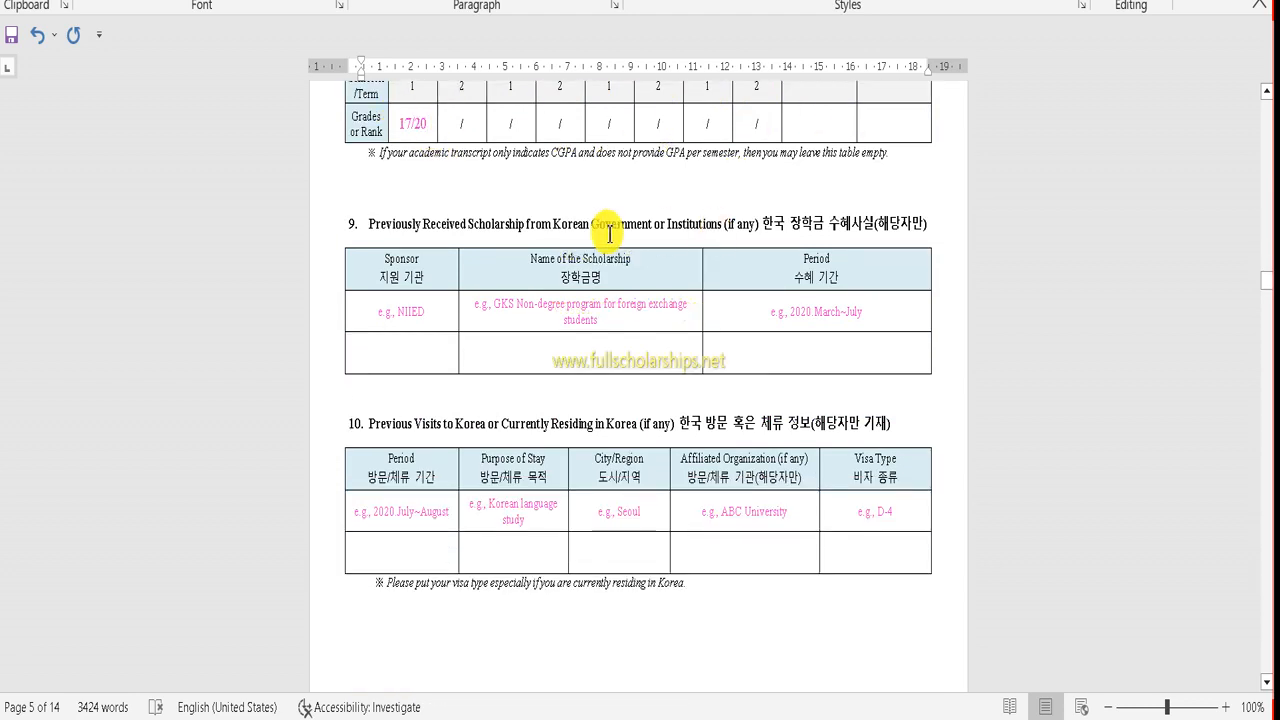
scroll(584, 241, down, 1)
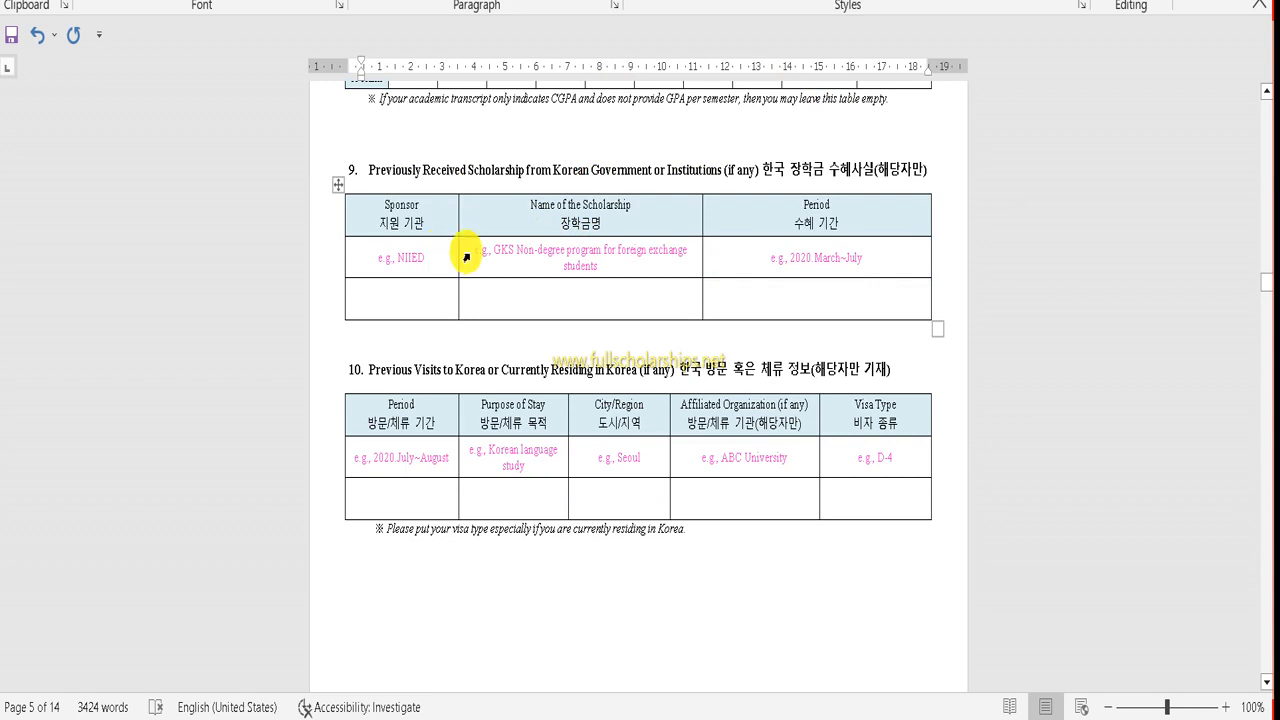
scroll(640, 253, down, 3)
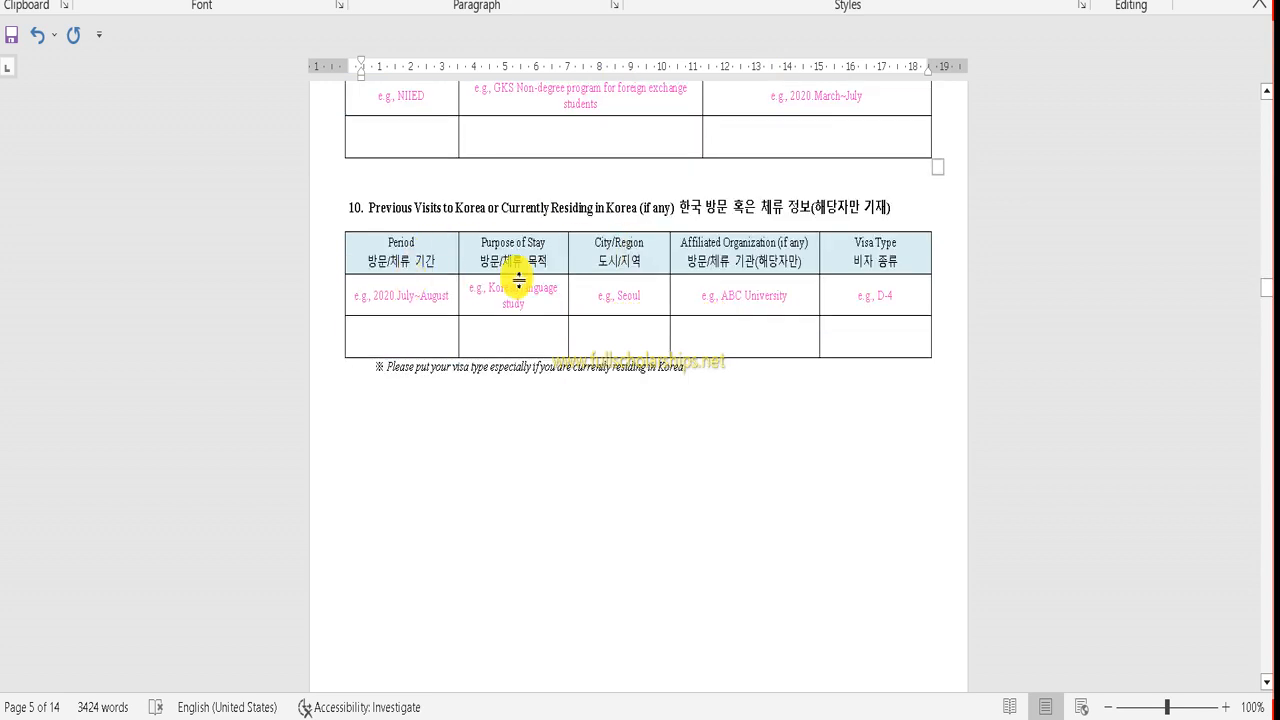
scroll(634, 286, down, 10)
- Skim the applicant declaration and the instructions for the personal statement, study plan, research proposal and recommendation letter forms
scroll(700, 290, down, 12)
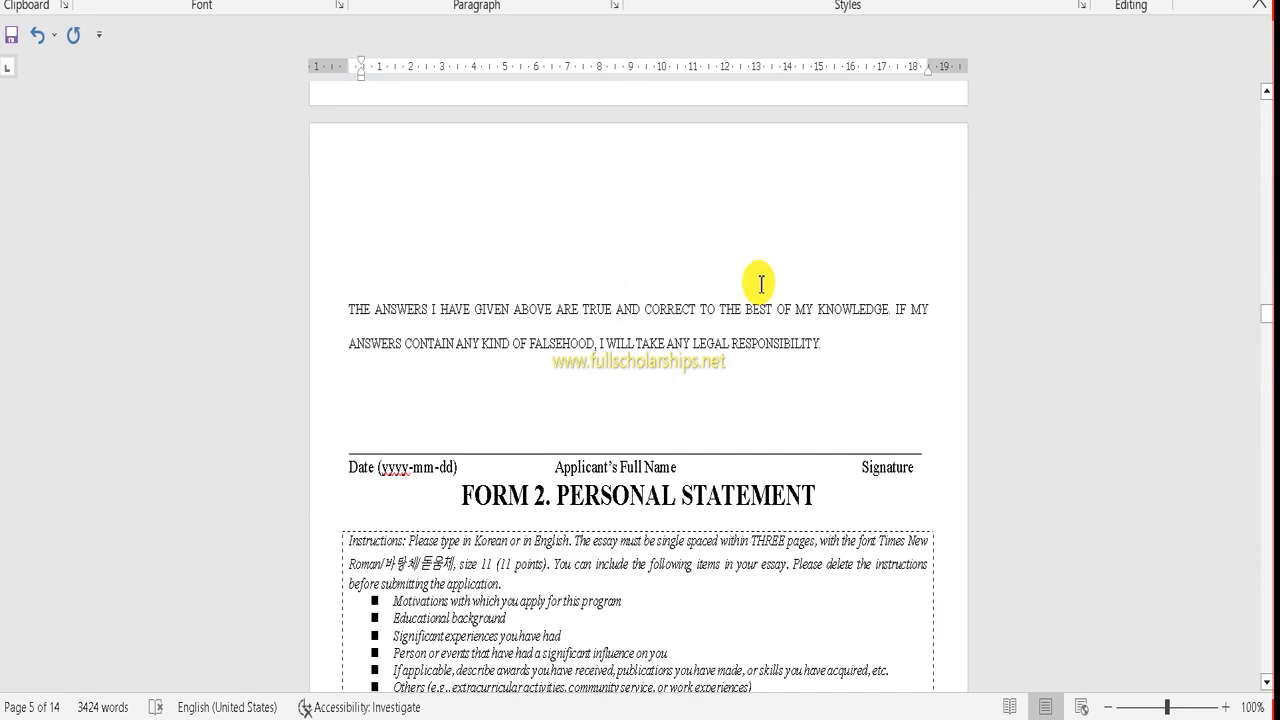
scroll(680, 271, down, 3)
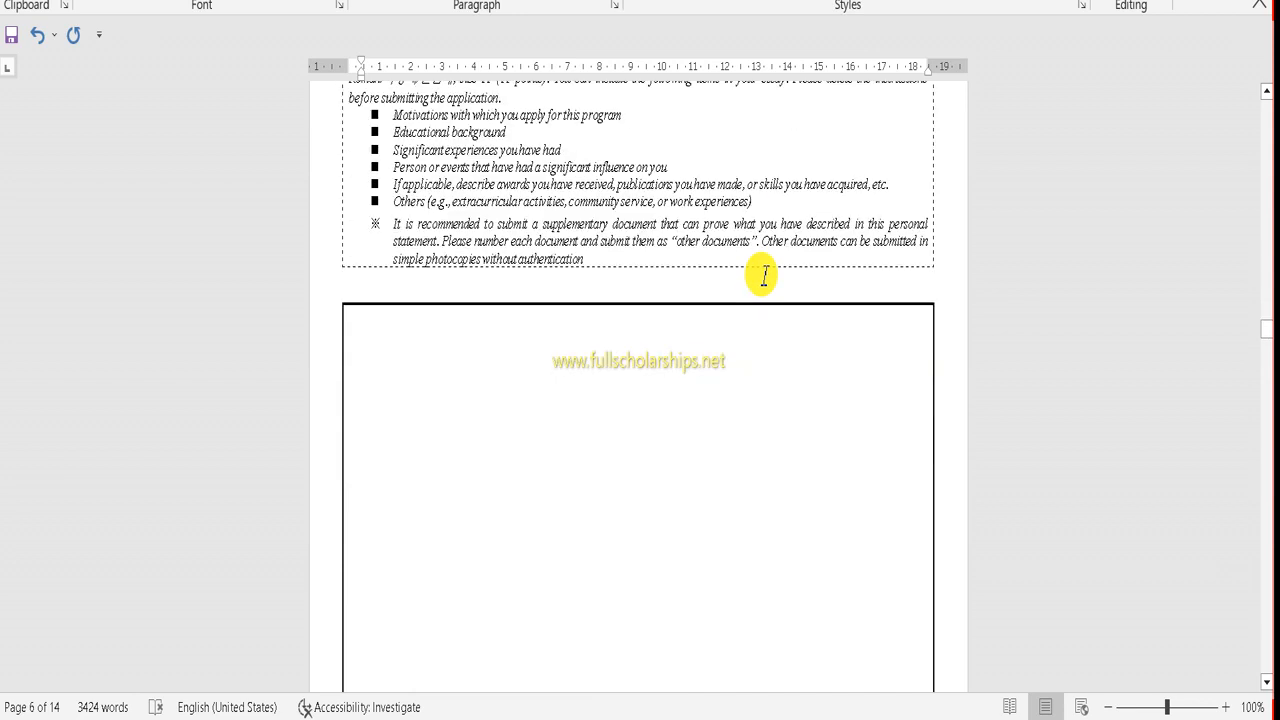
scroll(694, 277, up, 3)
scroll(665, 280, down, 1)
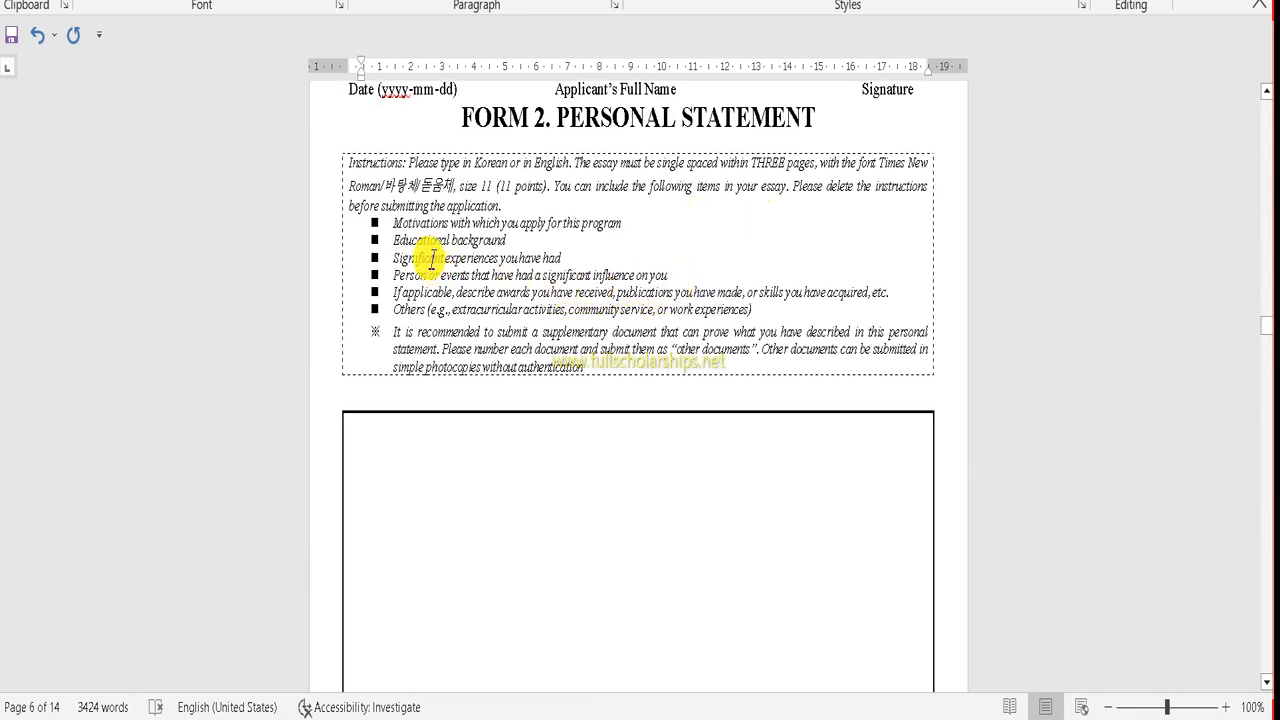
scroll(700, 331, down, 2)
scroll(670, 326, down, 20)
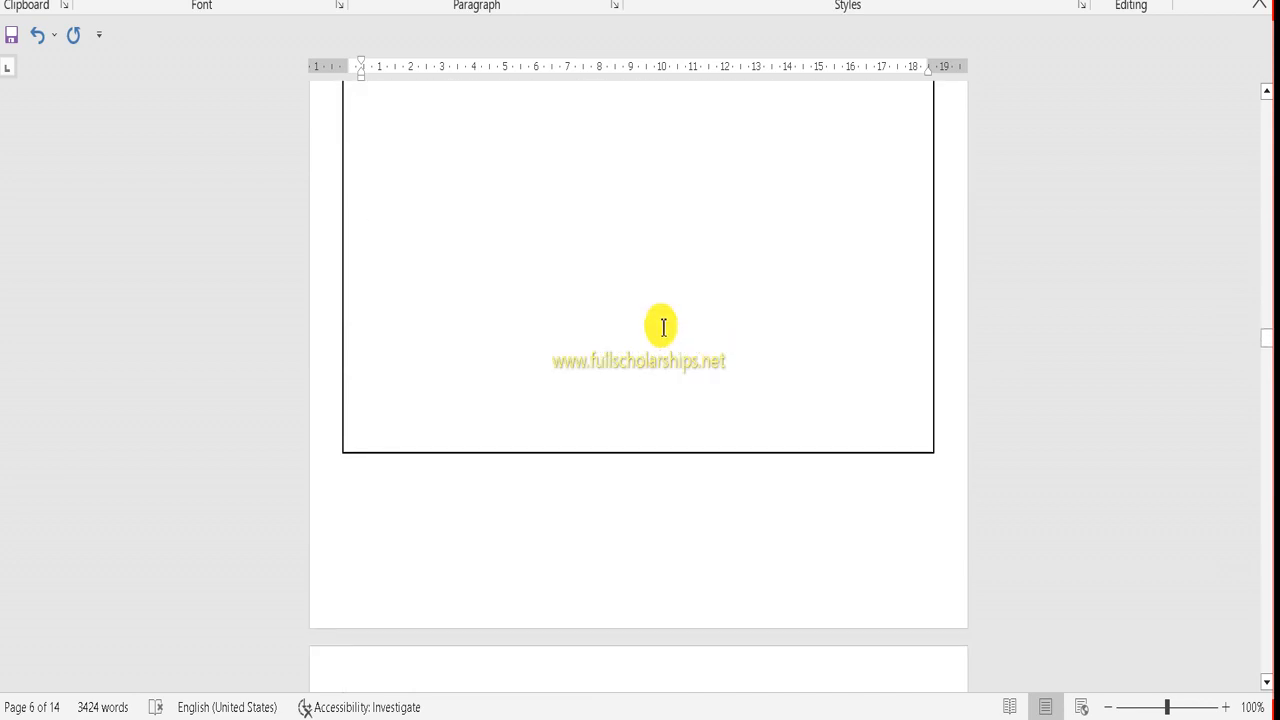
scroll(608, 314, down, 20)
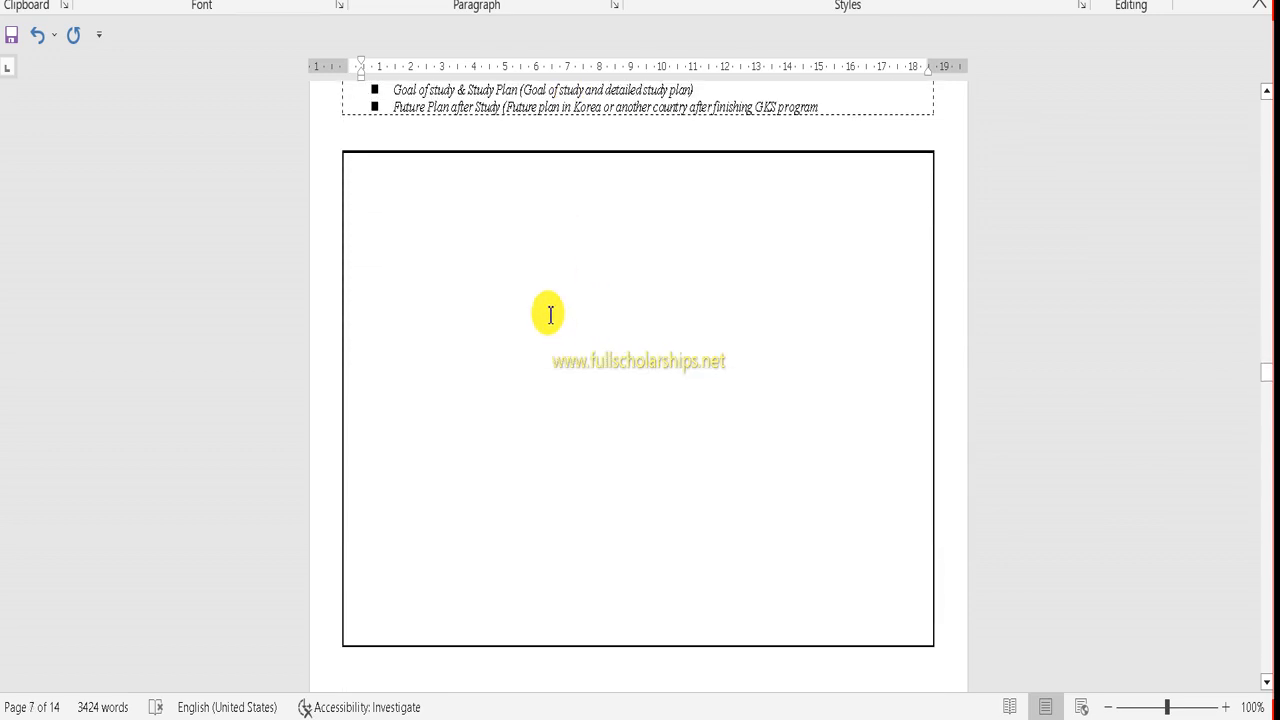
scroll(648, 324, down, 18)
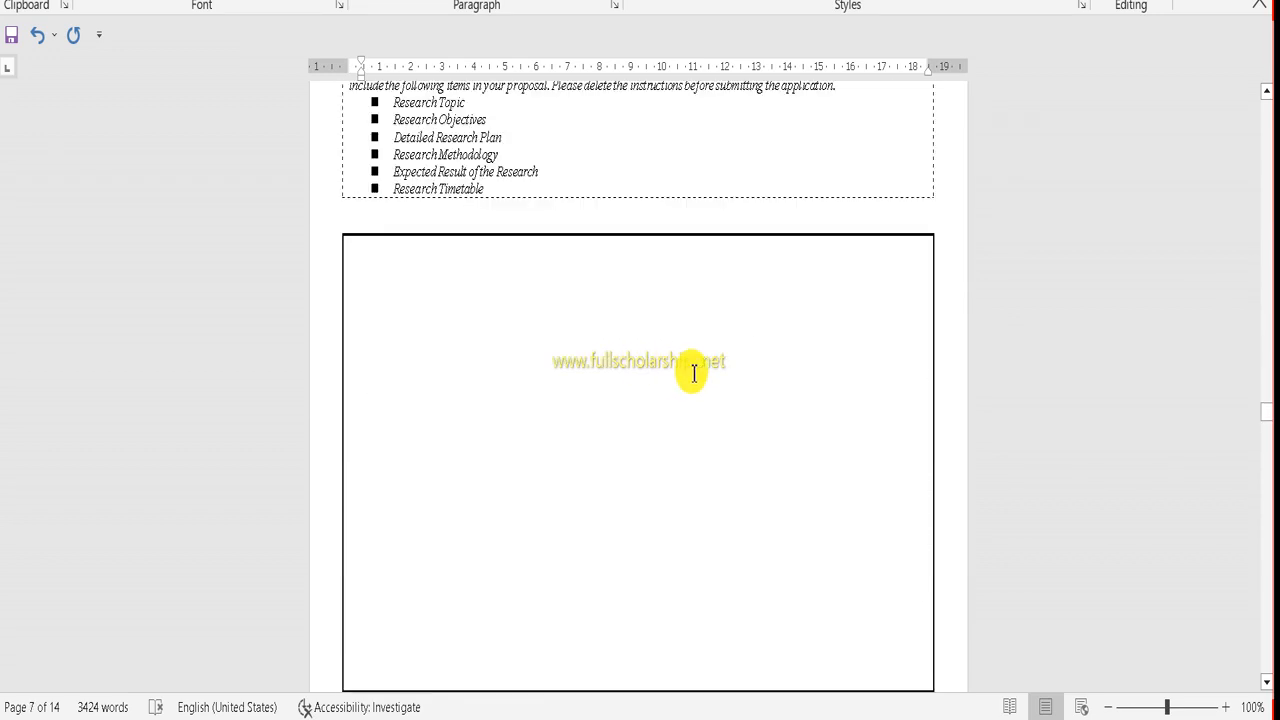
scroll(698, 362, down, 10)
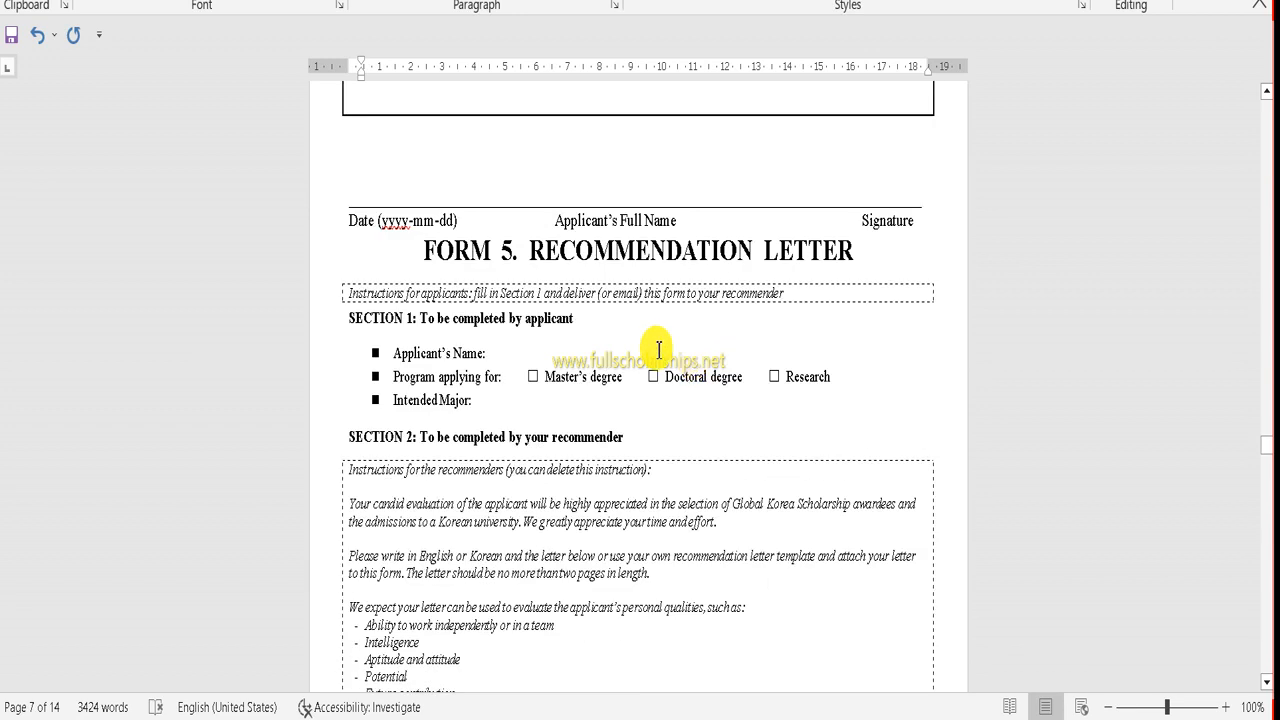
- Review Form 5's recommender fields and Form 6's applicant information, invitation details and university support plan
scroll(451, 279, down, 9)
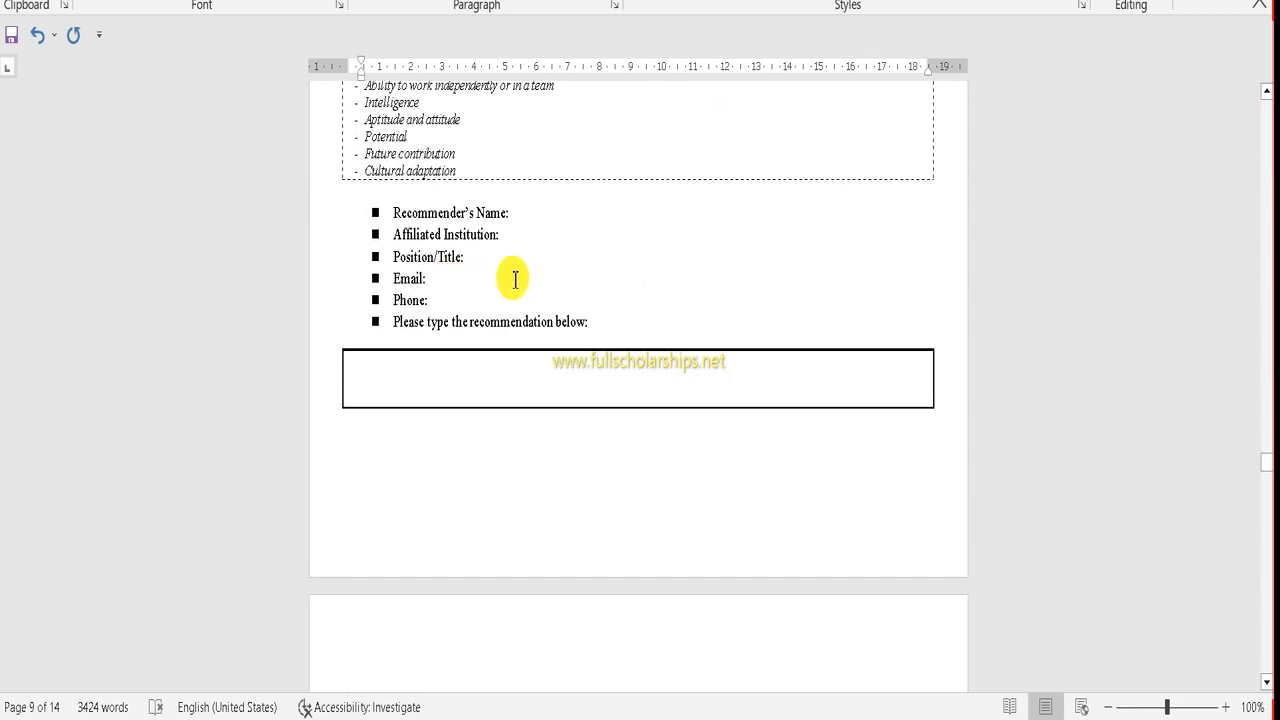
scroll(509, 280, up, 4)
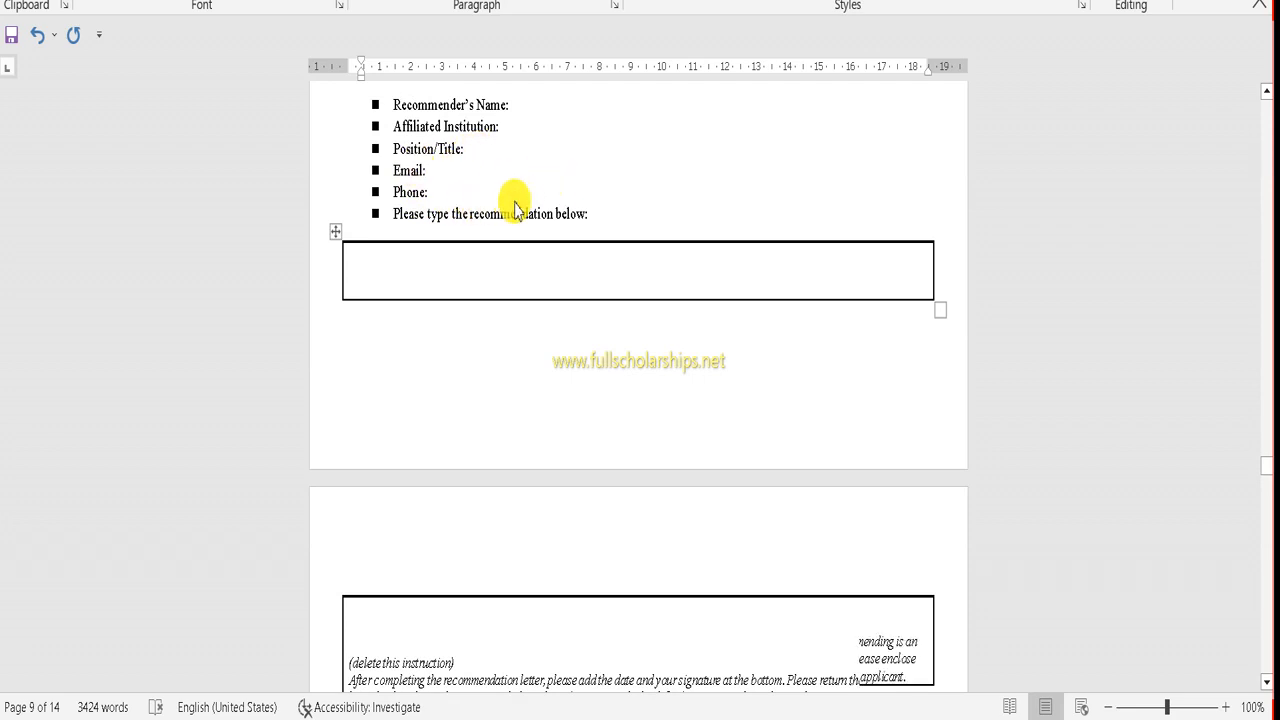
scroll(495, 205, down, 4)
scroll(513, 210, down, 10)
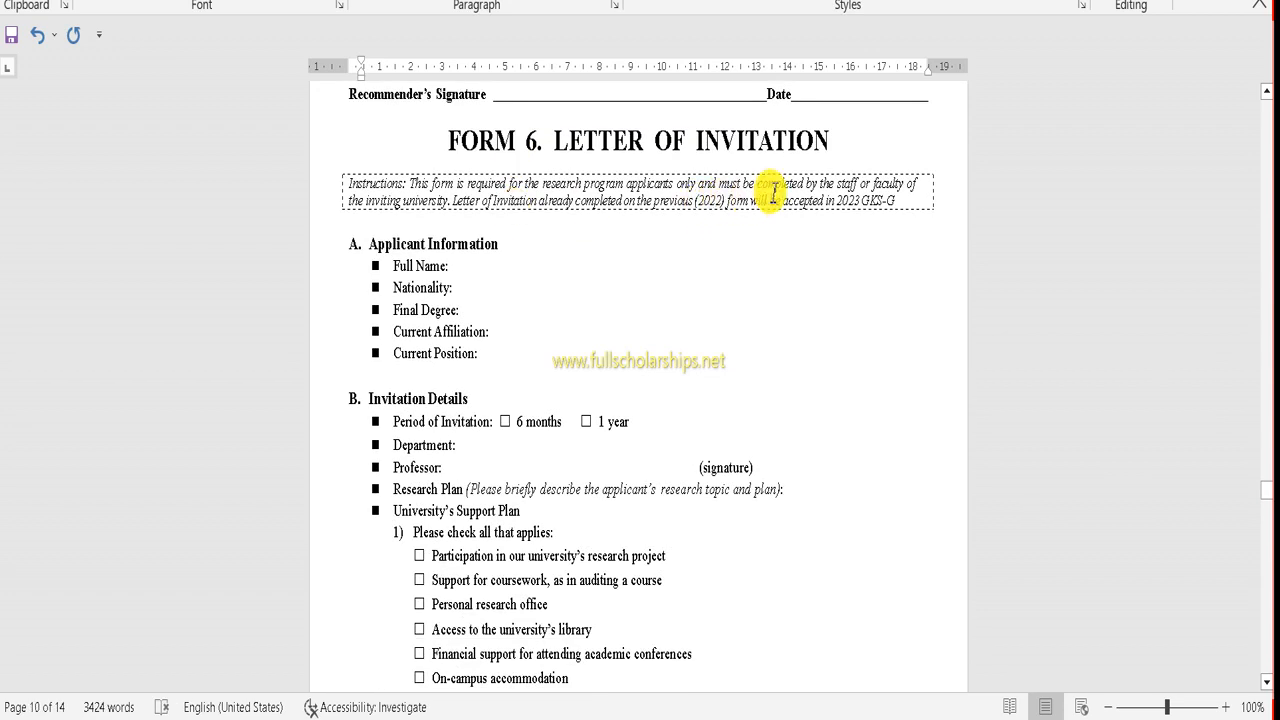
scroll(663, 253, down, 5)
scroll(663, 255, down, 16)
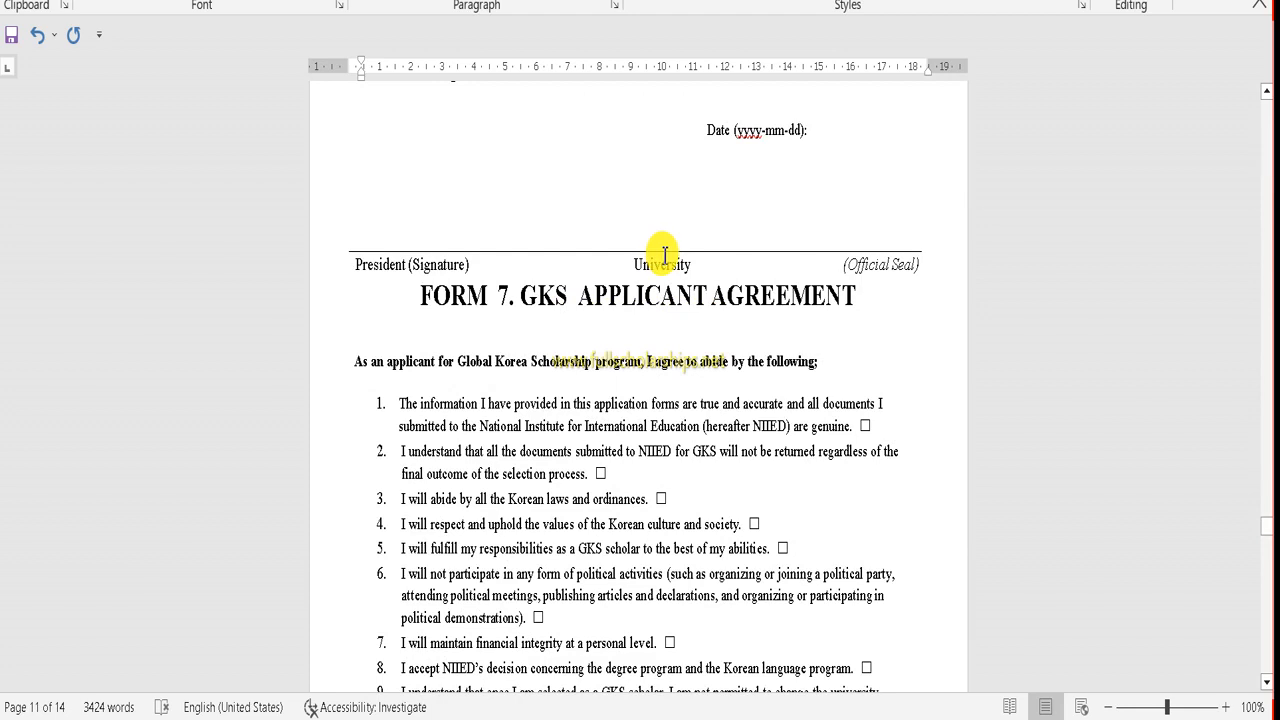
- Read the numbered conditions and signature section of Form 7, the GKS Applicant Agreement
scroll(500, 251, down, 5)
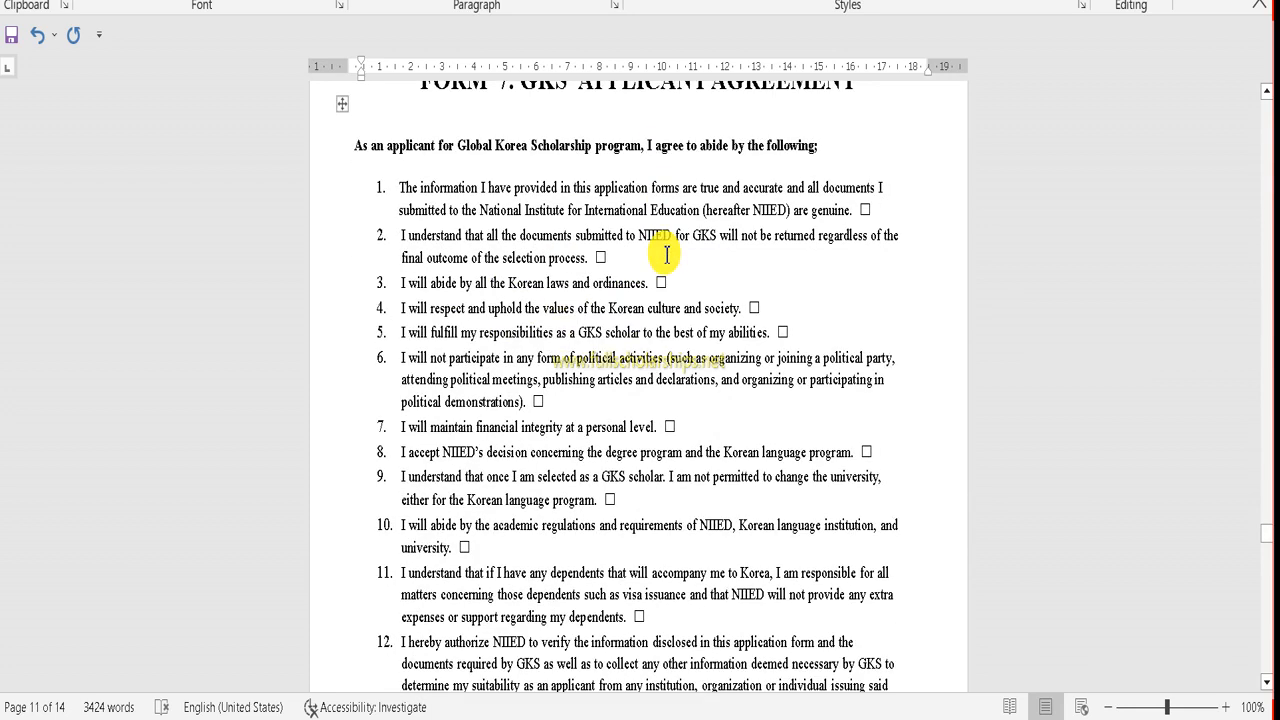
scroll(603, 271, up, 5)
scroll(749, 309, down, 10)
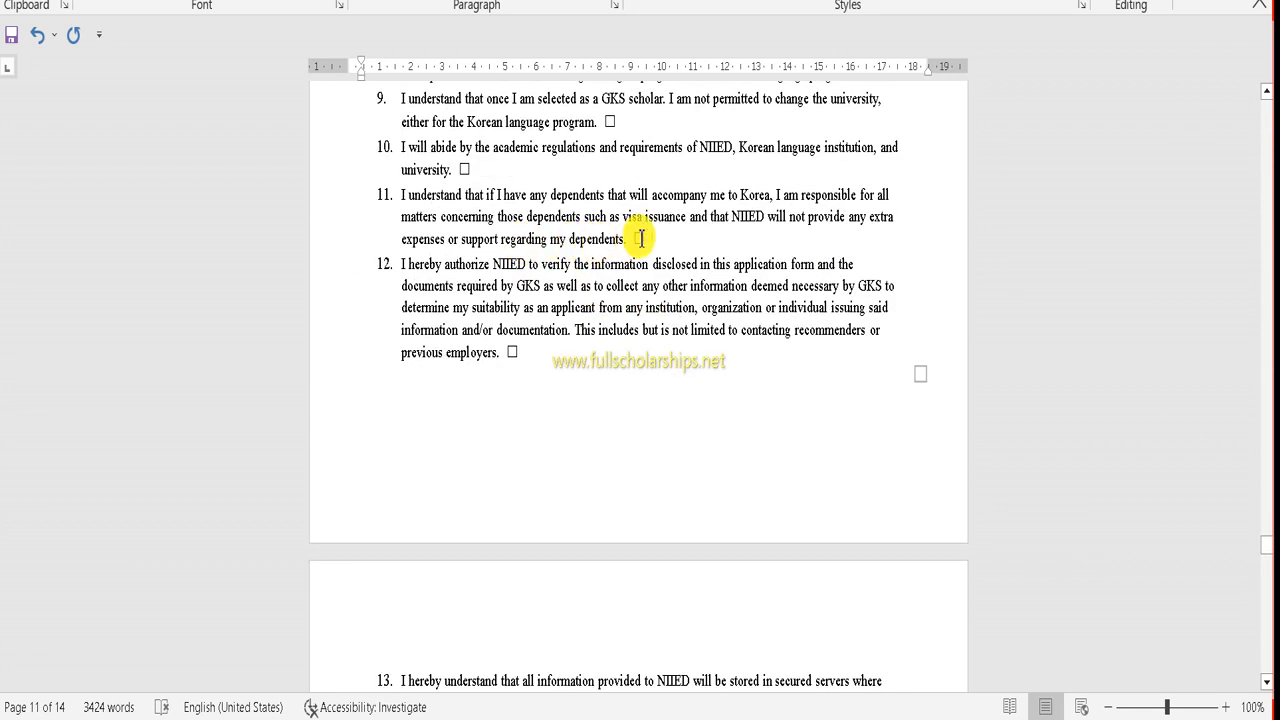
scroll(575, 310, up, 2)
scroll(640, 140, down, 5)
scroll(638, 210, down, 13)
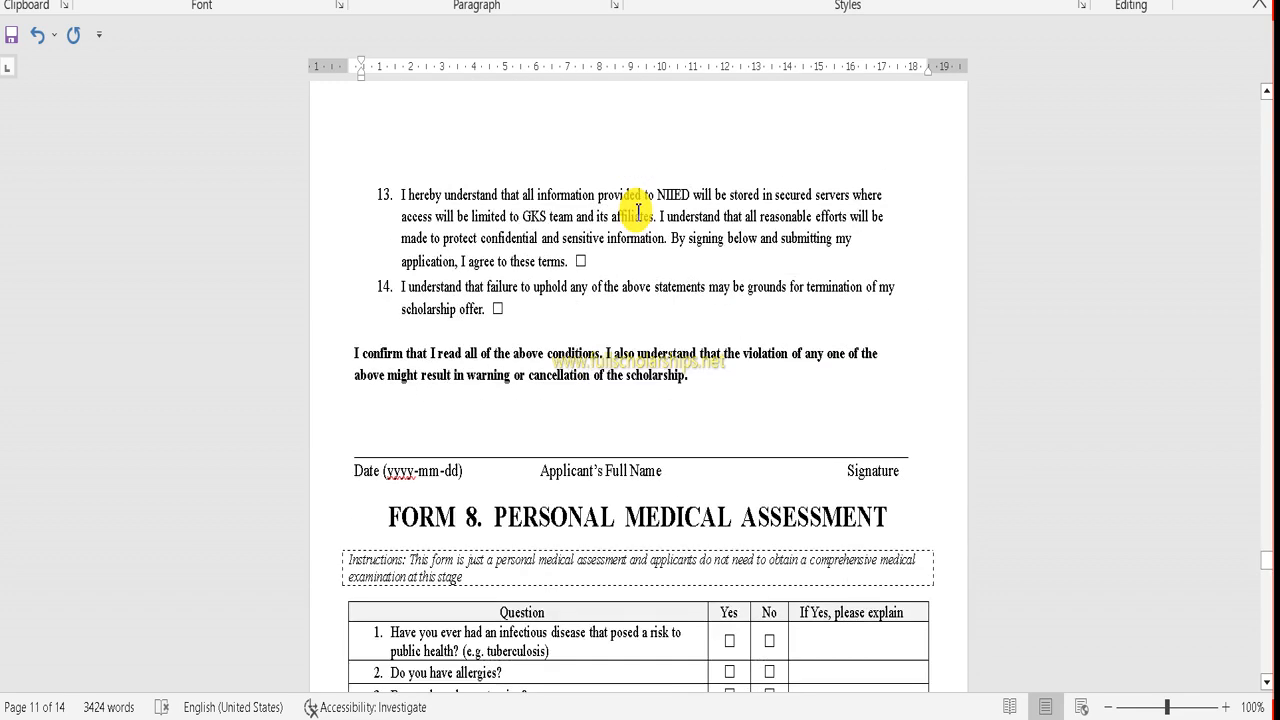
- Examine Form 8's medical questions and Form 9's personal information consent sections through to the end of the document
scroll(638, 210, down, 3)
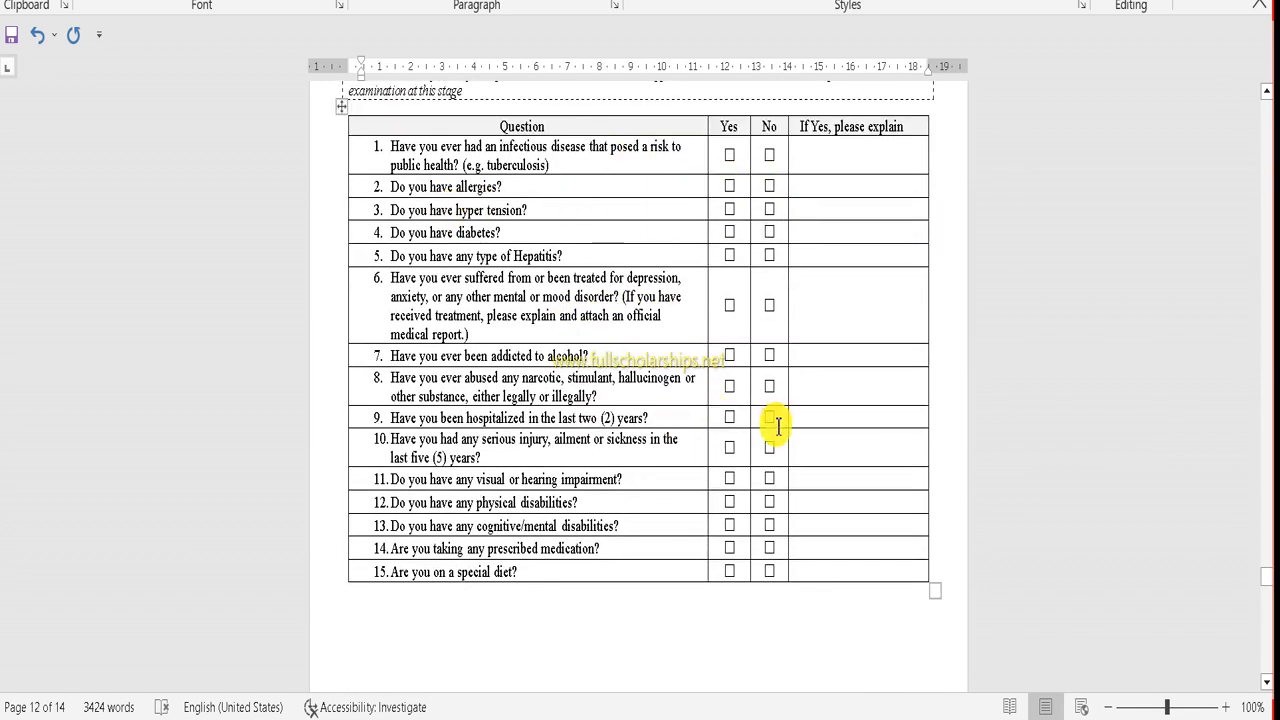
scroll(689, 374, down, 13)
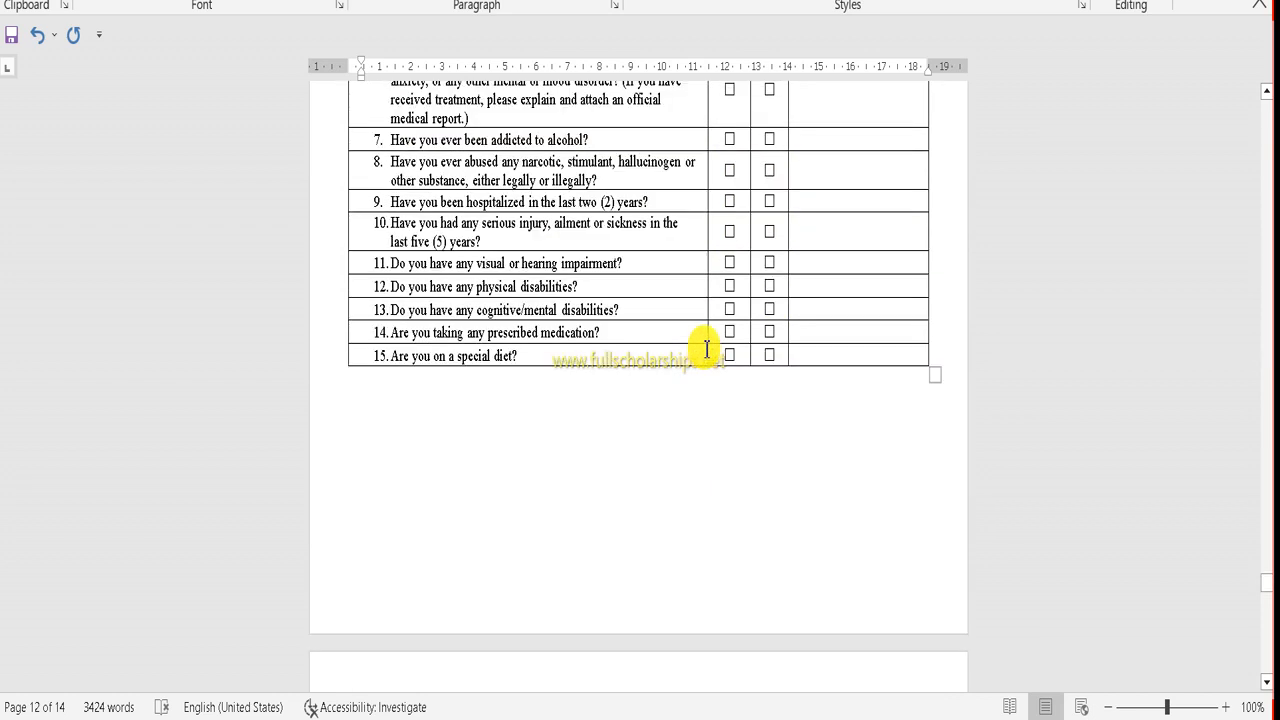
scroll(741, 325, down, 10)
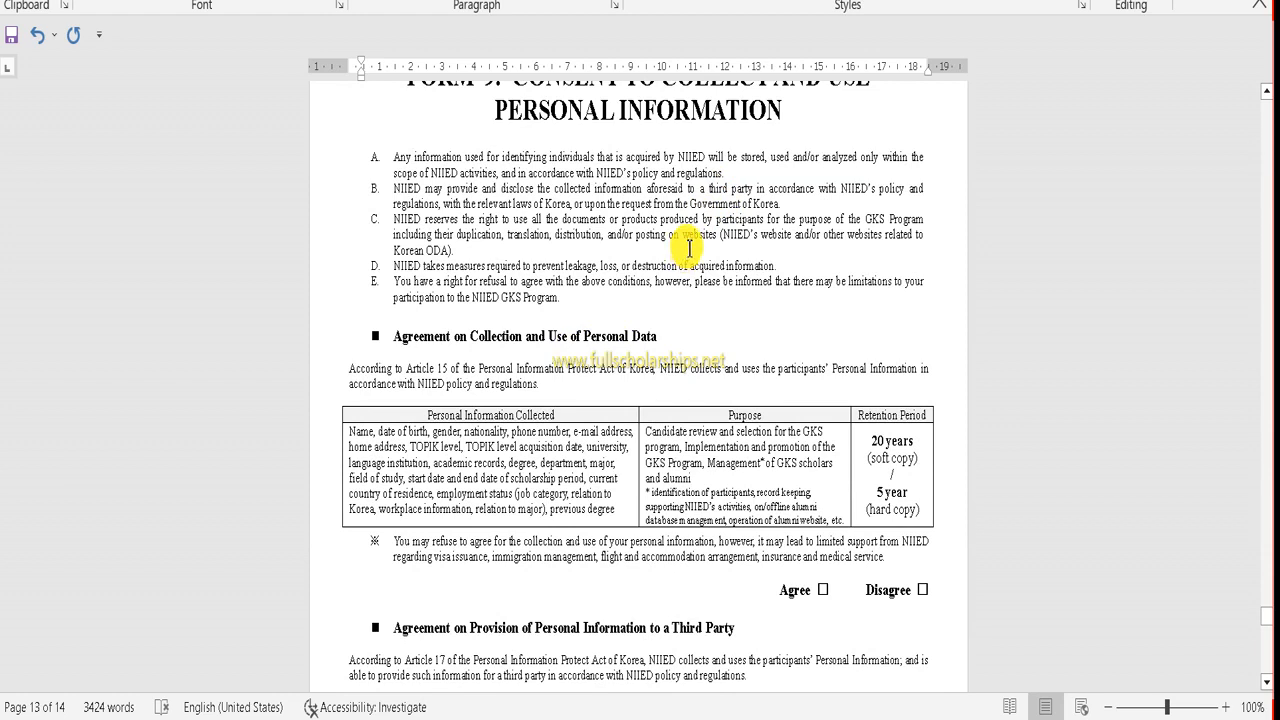
scroll(689, 248, up, 3)
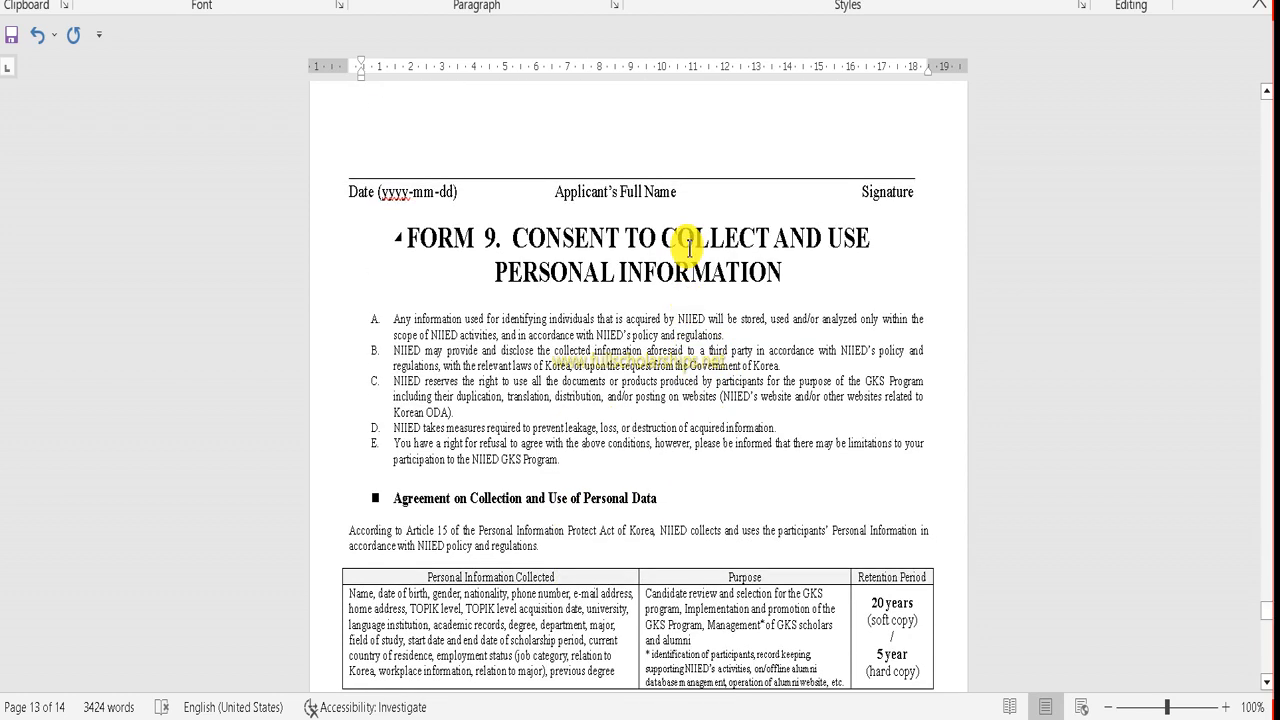
scroll(689, 248, down, 9)
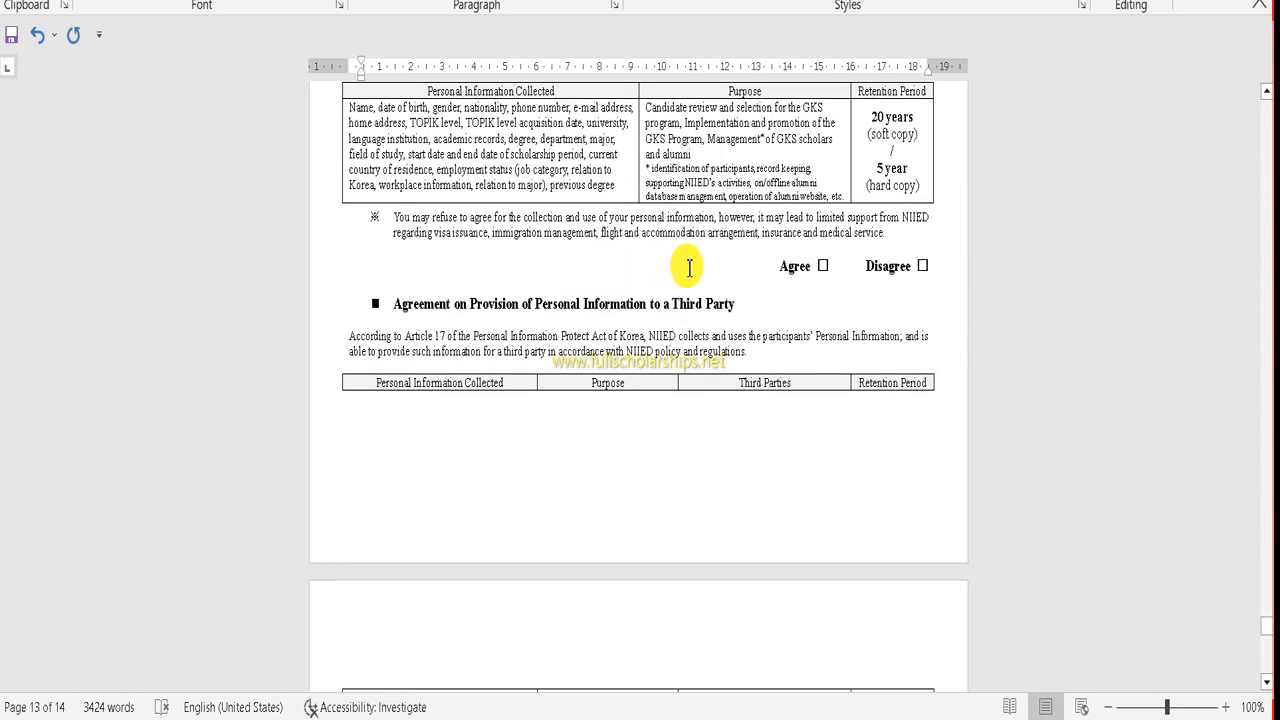
scroll(838, 266, down, 18)
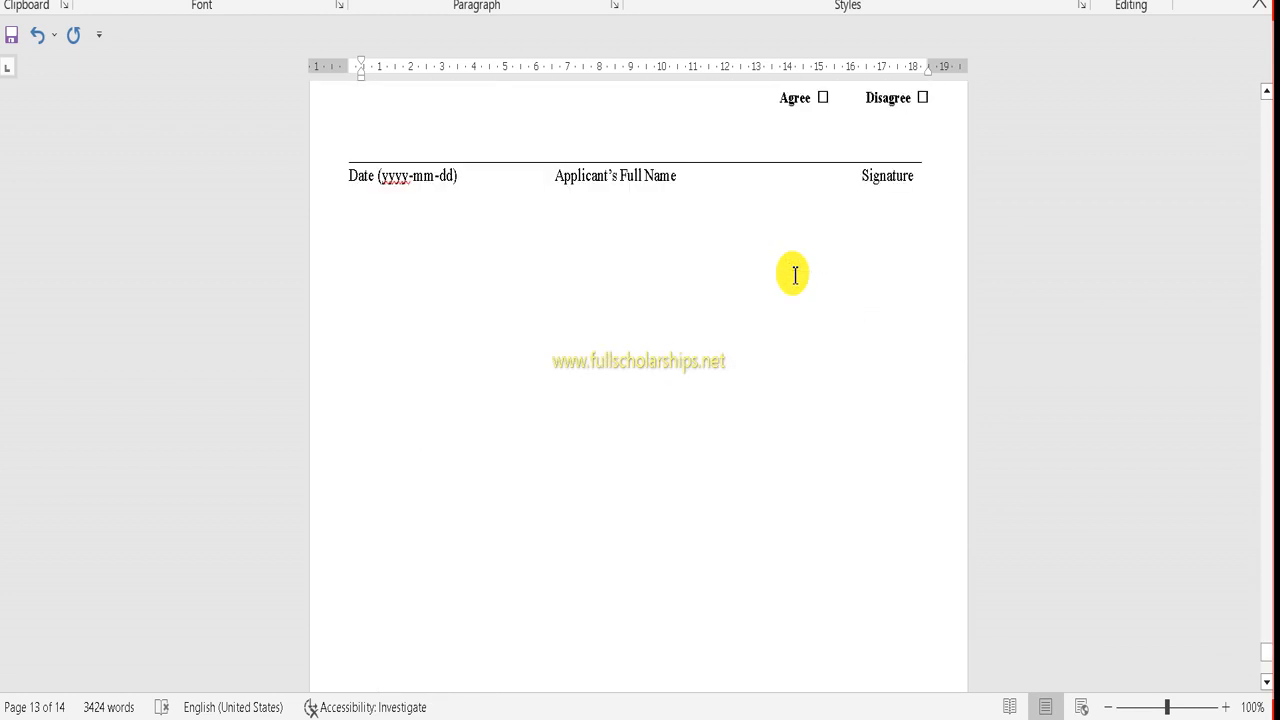
scroll(795, 275, down, 1)
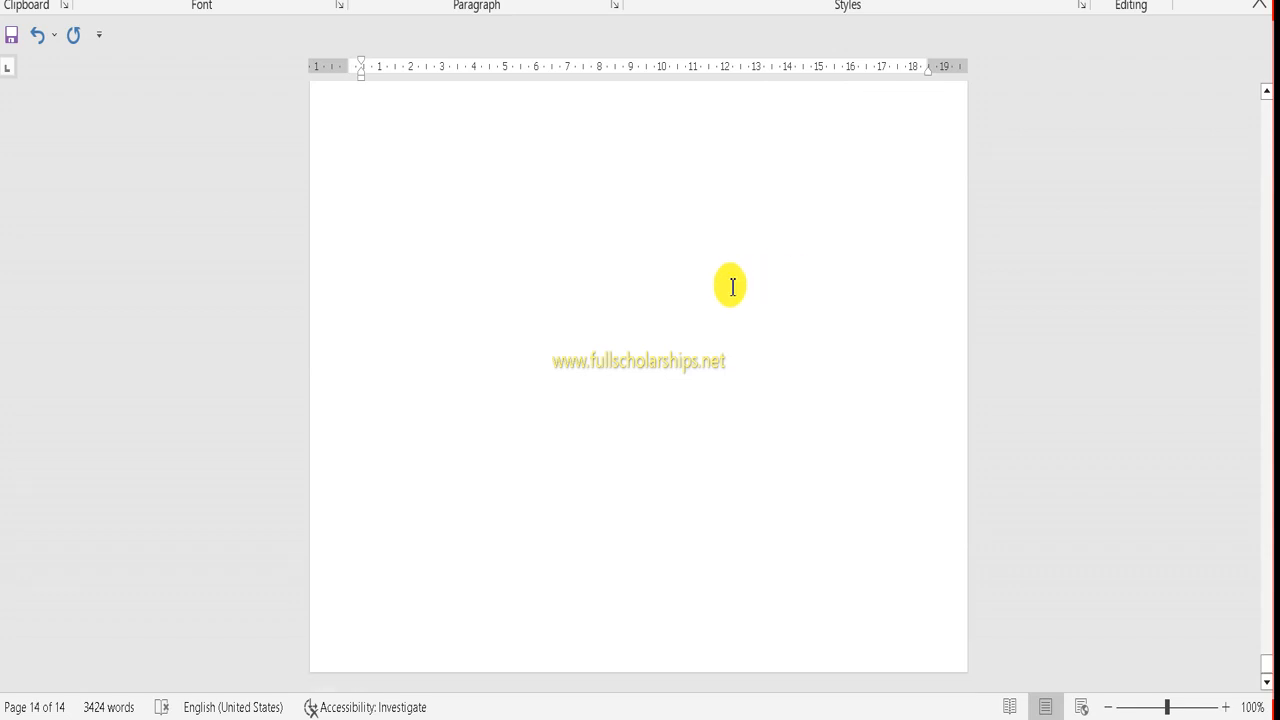
- Go back to Form 8 and recheck the Personal Medical Assessment table from its instructions to question 15
scroll(770, 285, up, 15)
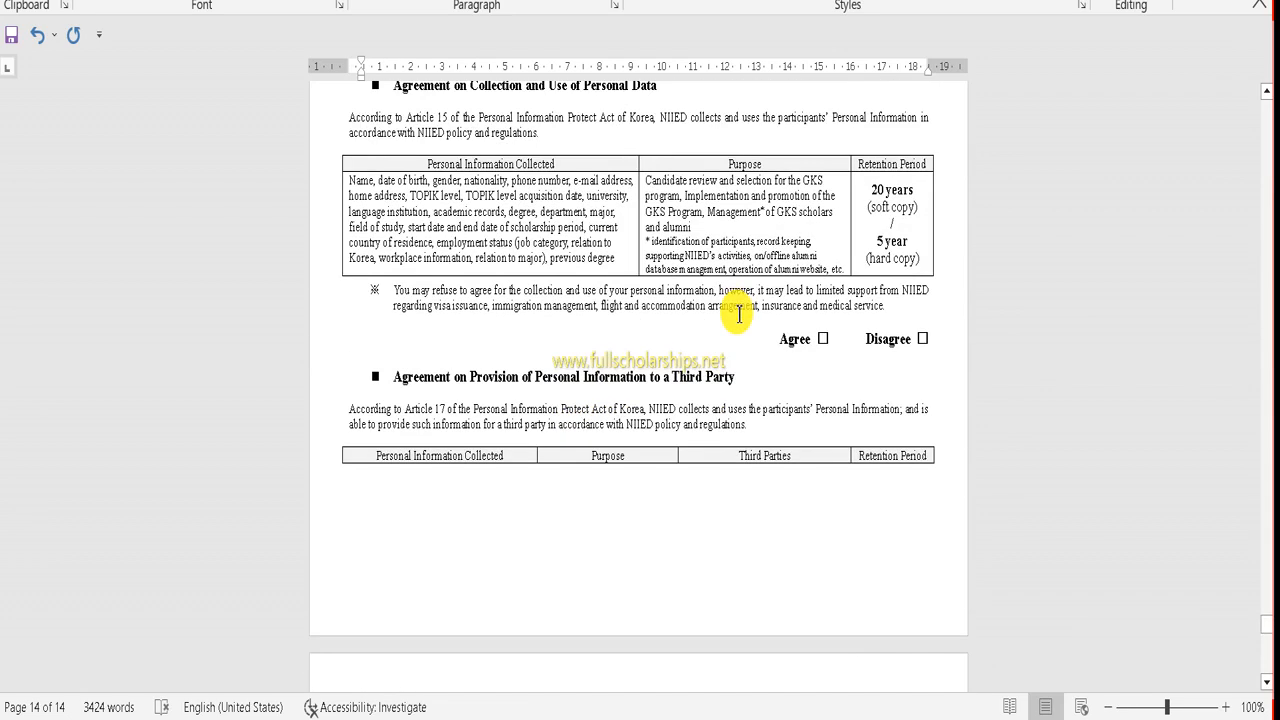
scroll(742, 314, up, 7)
scroll(760, 300, up, 15)
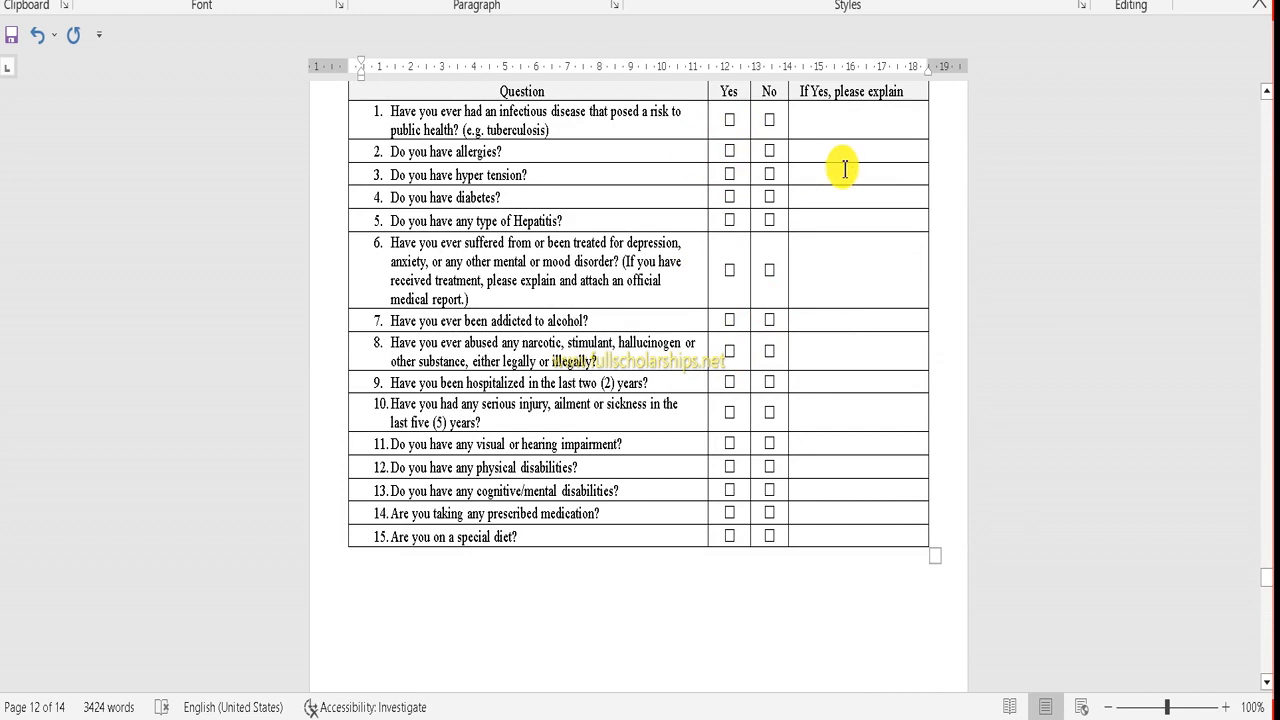
scroll(845, 170, down, 6)
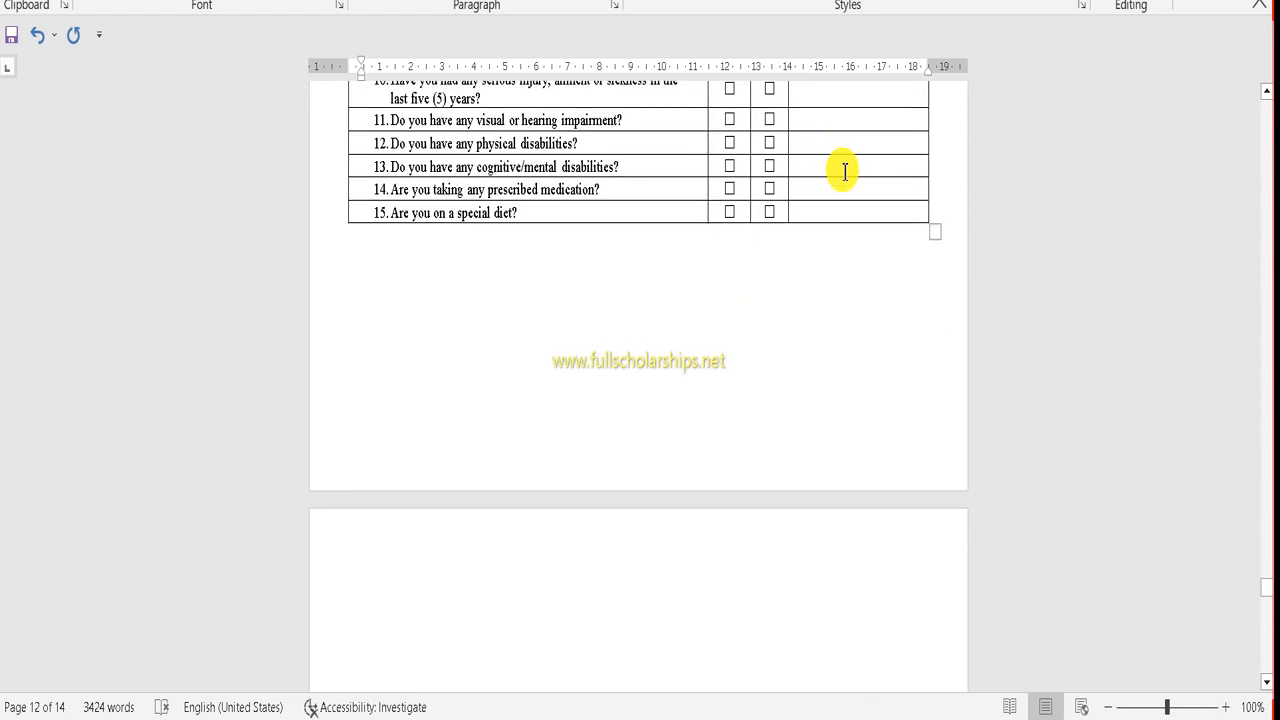
scroll(845, 172, up, 1)
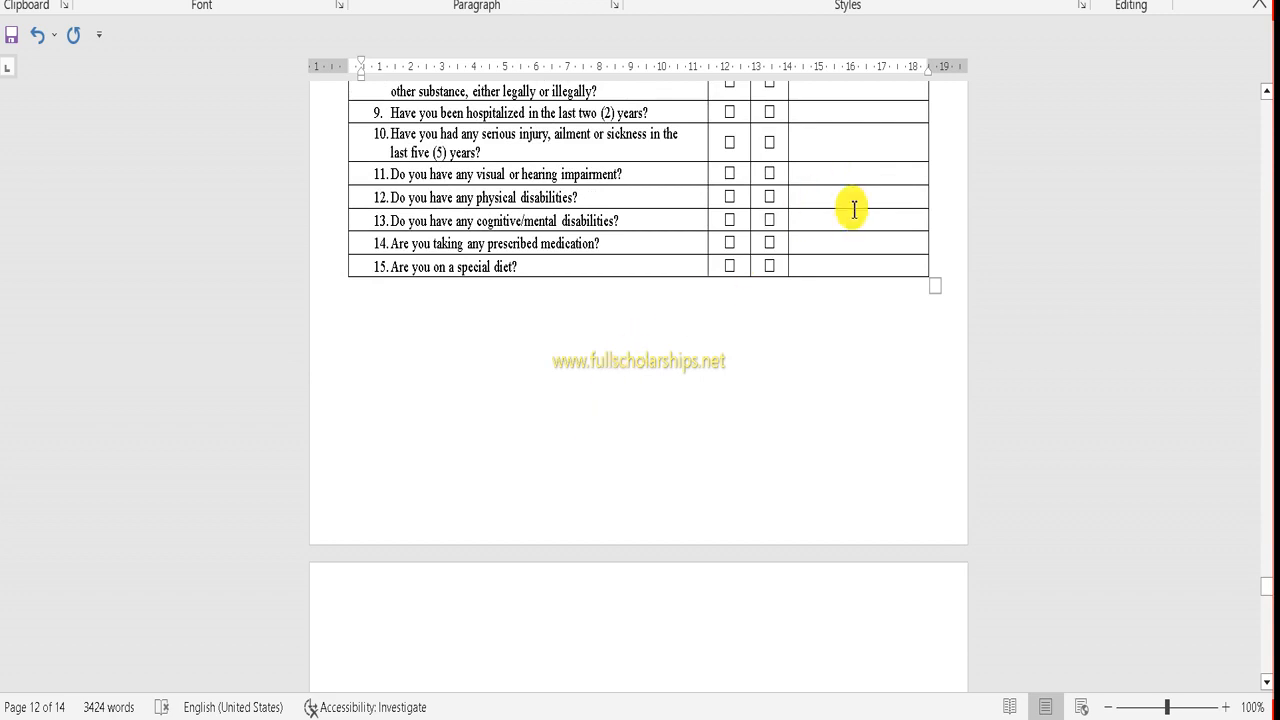
scroll(851, 206, up, 6)
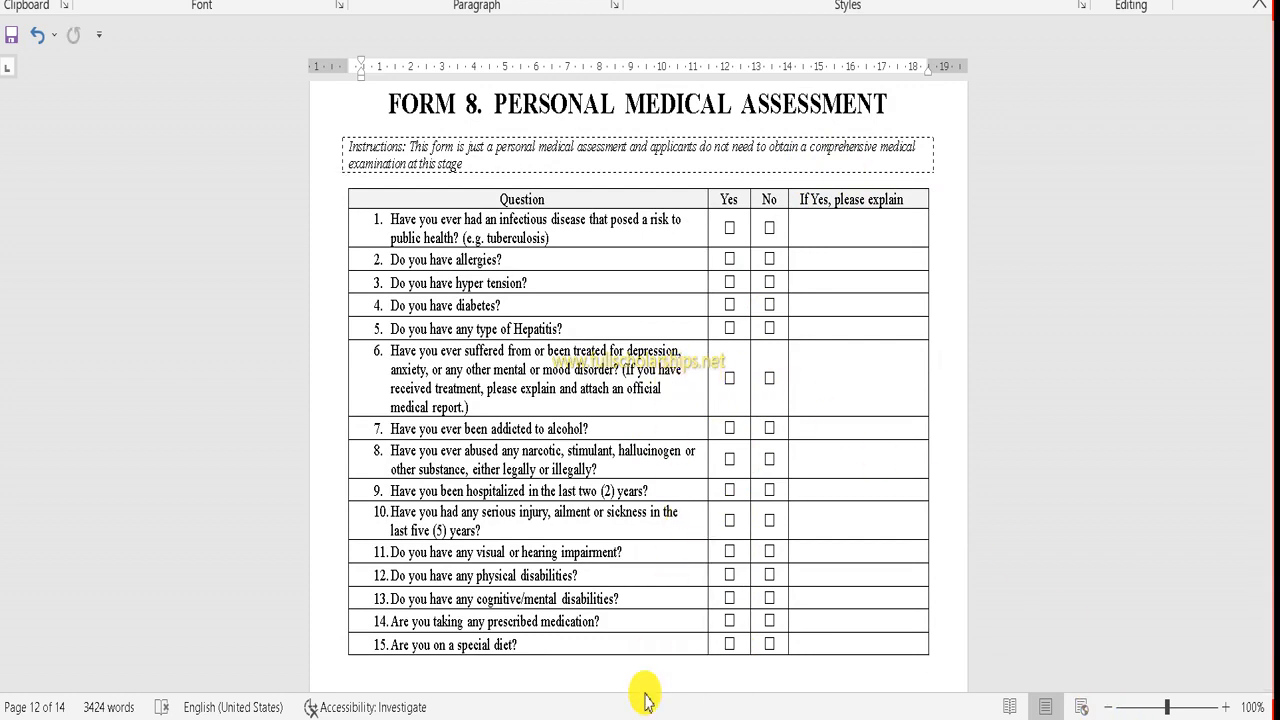
- Switch to the application guideline PDF and read section 6 on document arrangement, the posting deadline and the Office of Admissions contact information
mouse_move(662, 716)
click(679, 655)
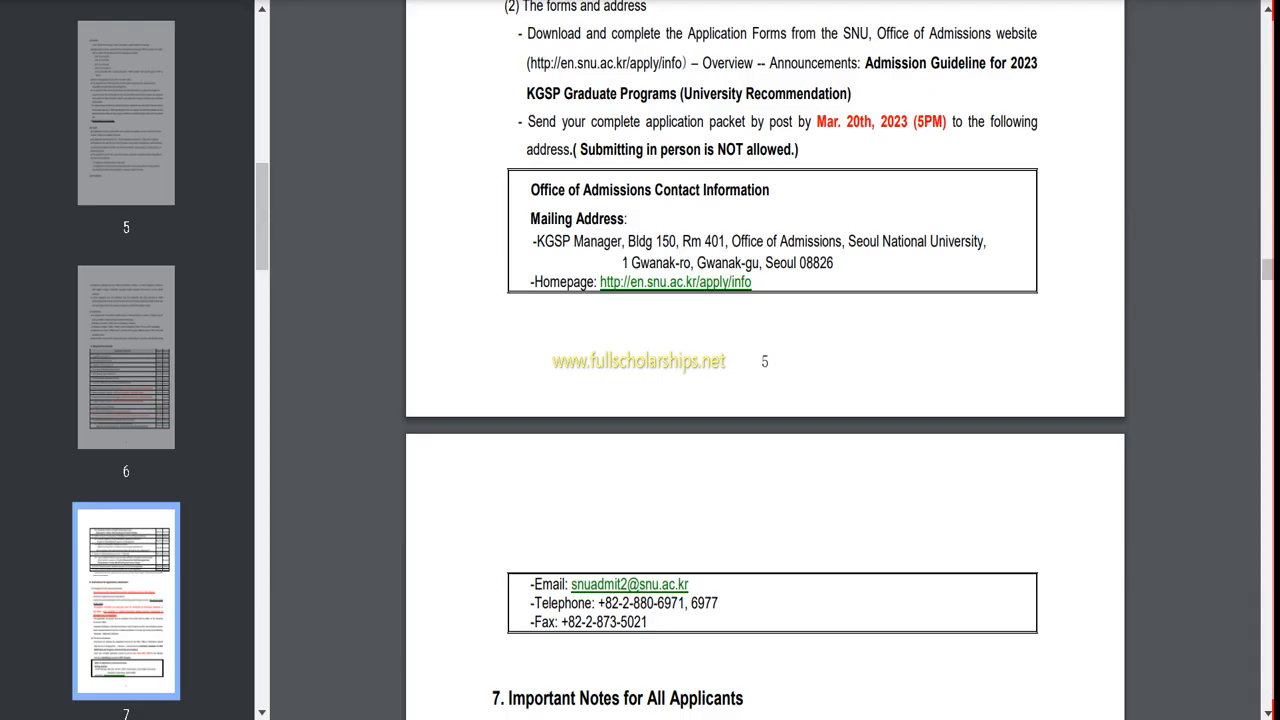
scroll(710, 305, up, 2)
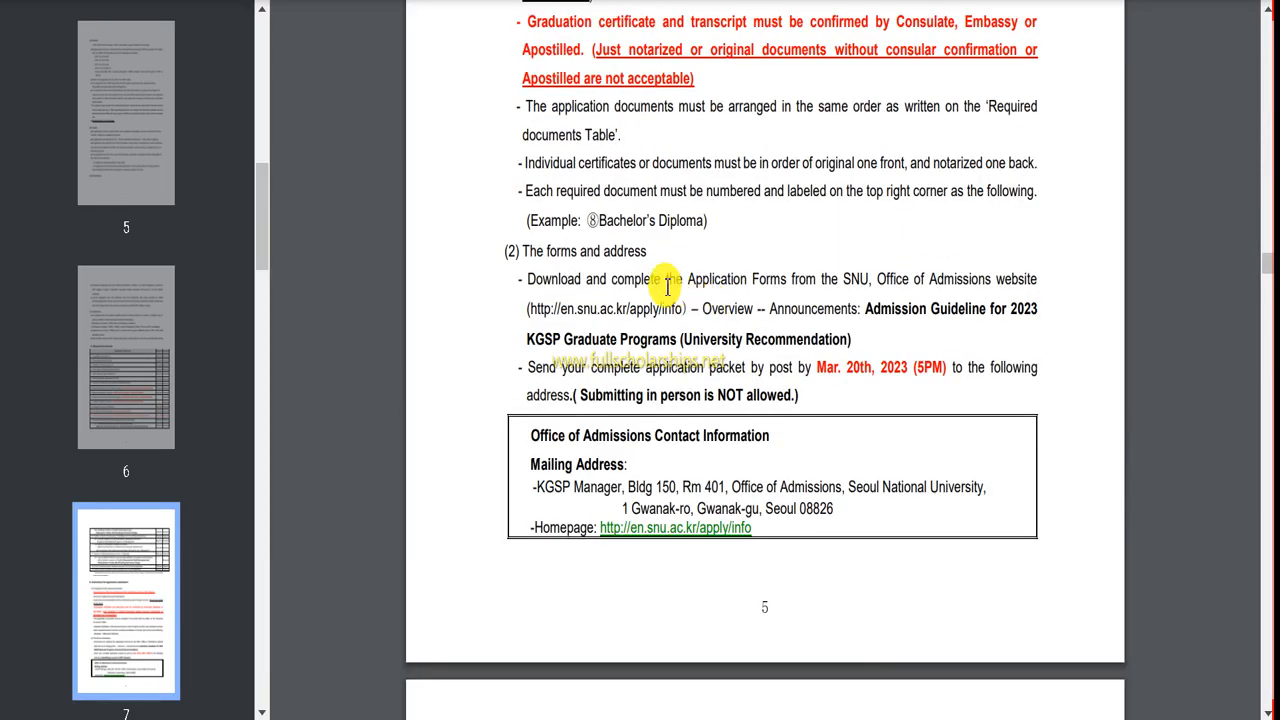
scroll(594, 277, up, 2)
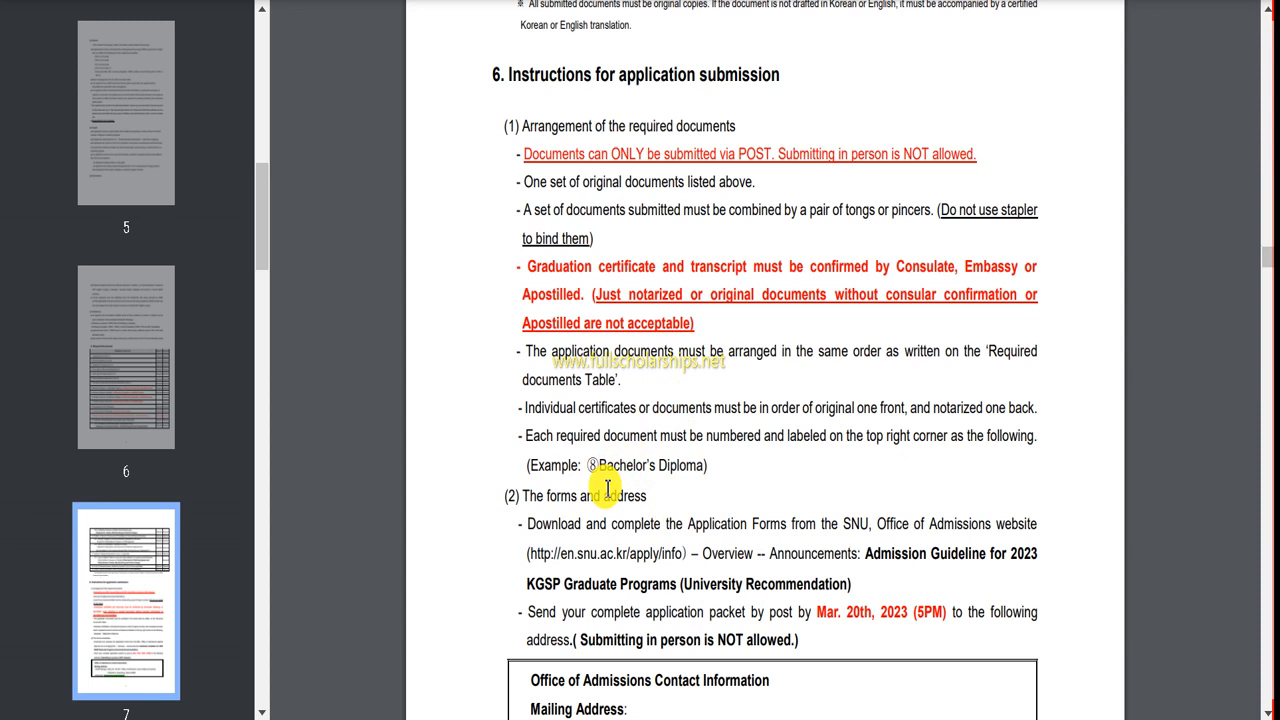
scroll(665, 555, down, 2)
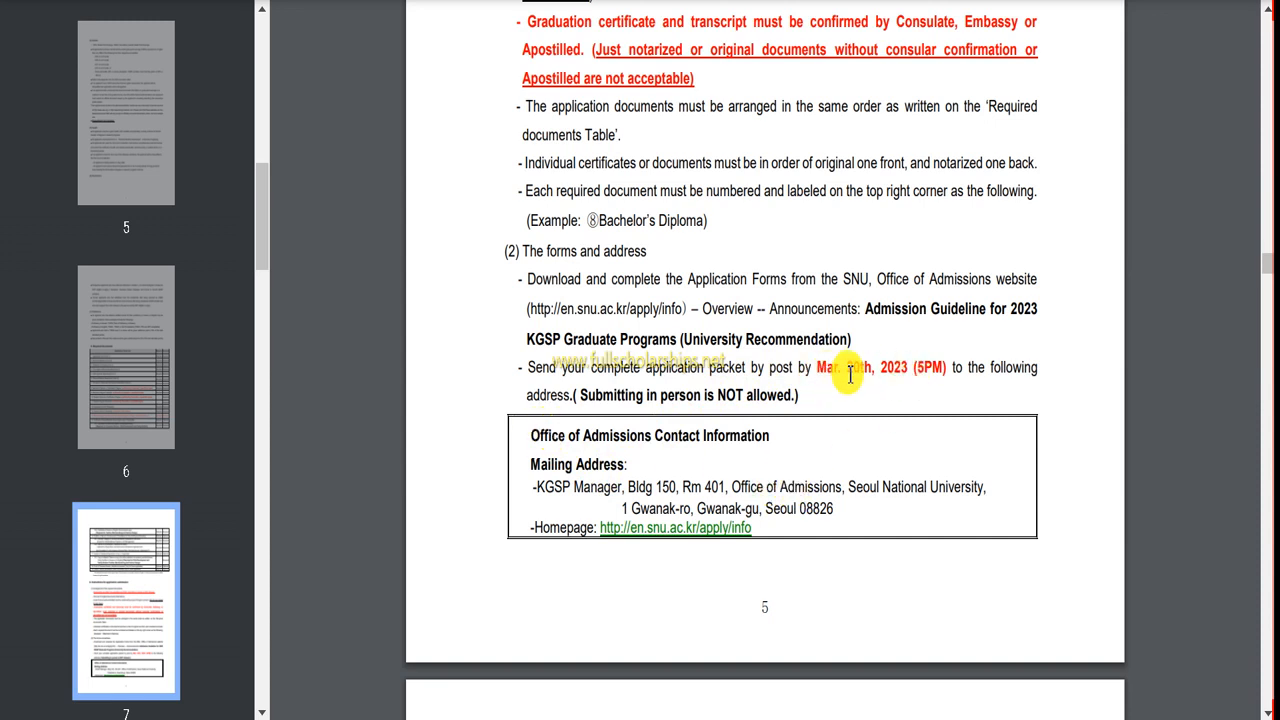
scroll(849, 375, down, 5)
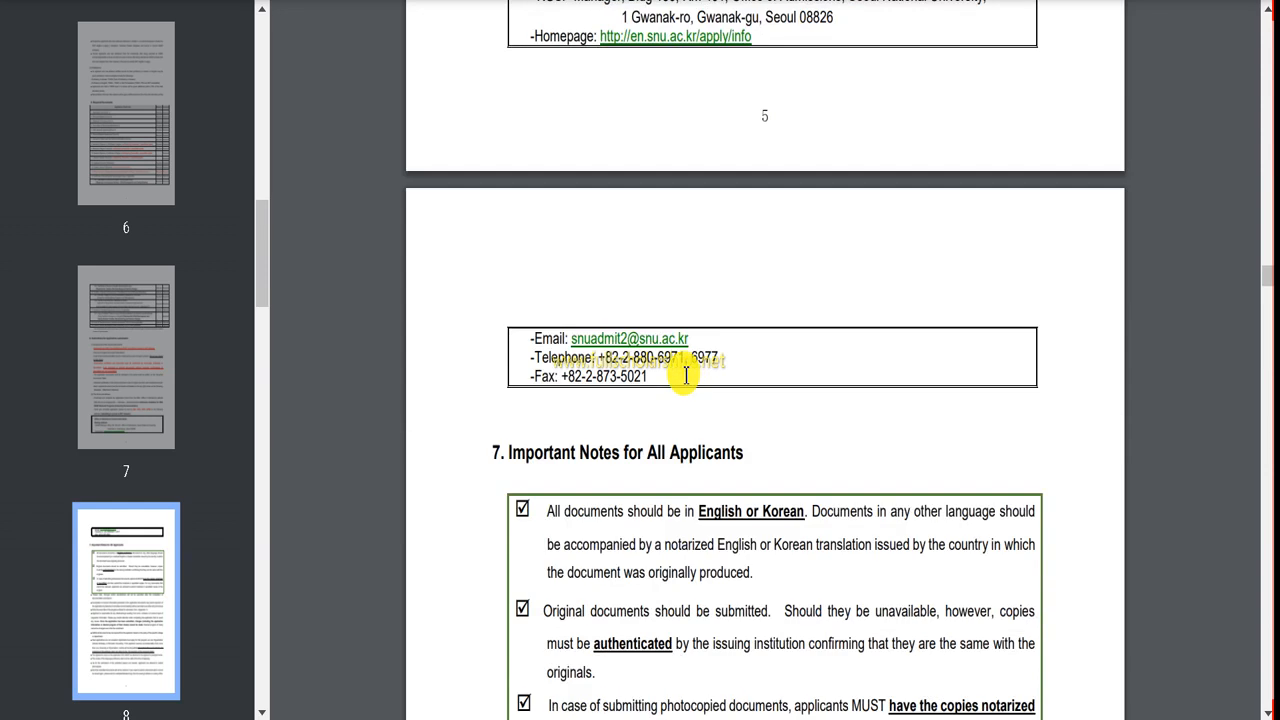
scroll(685, 375, up, 4)
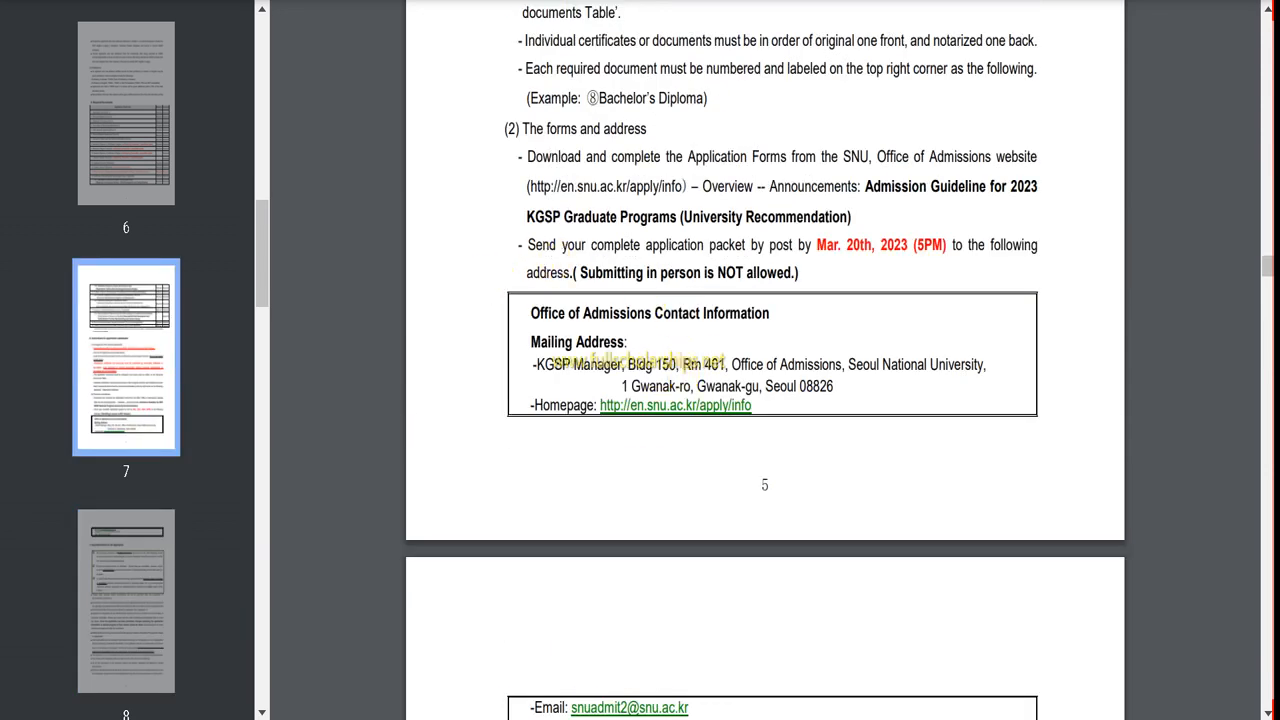
scroll(531, 286, up, 4)
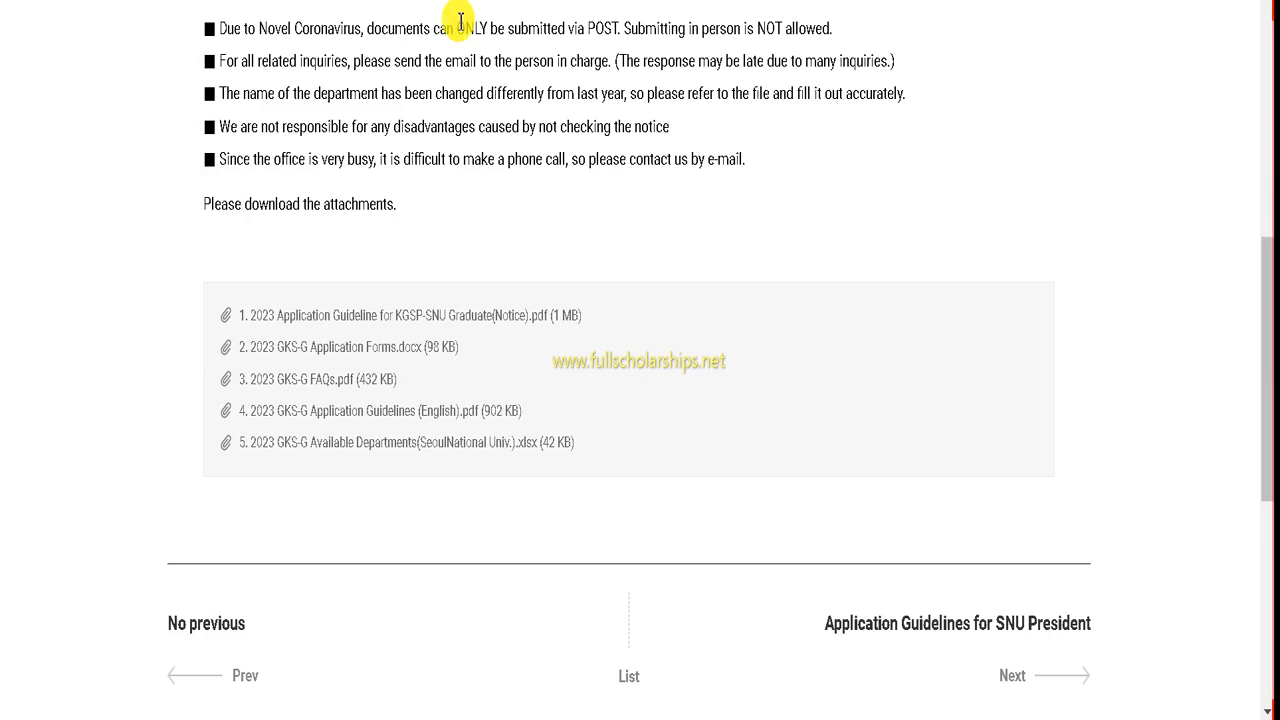
- Look over the SNU notice page in the browser and the Full Scholarships Instagram and YouTube pages
scroll(577, 145, up, 5)
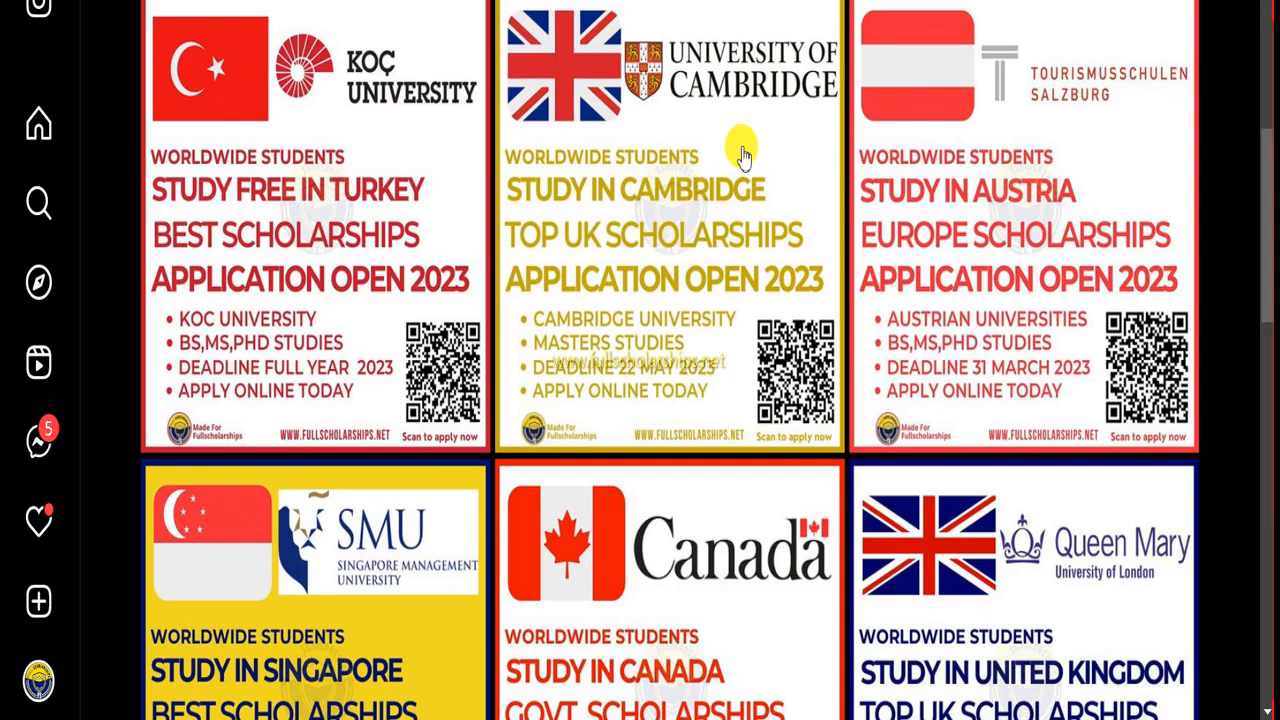
scroll(731, 189, up, 5)
scroll(678, 208, up, 3)
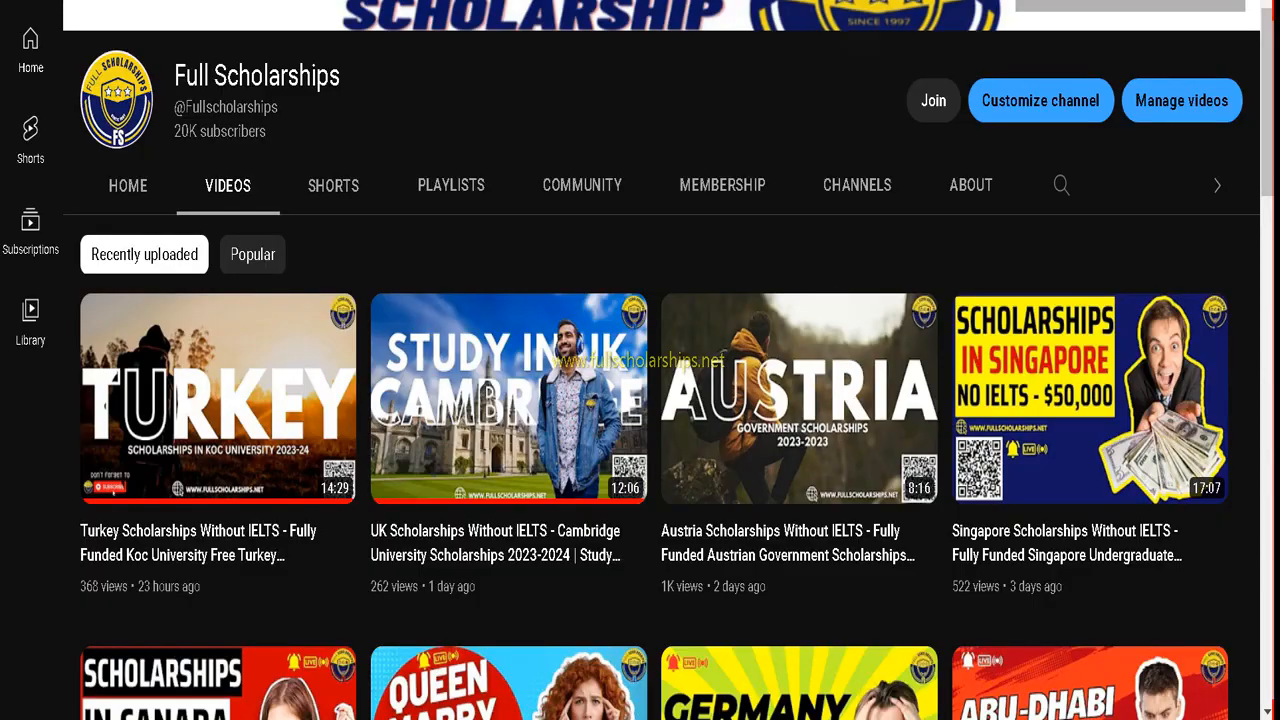
scroll(768, 192, up, 3)
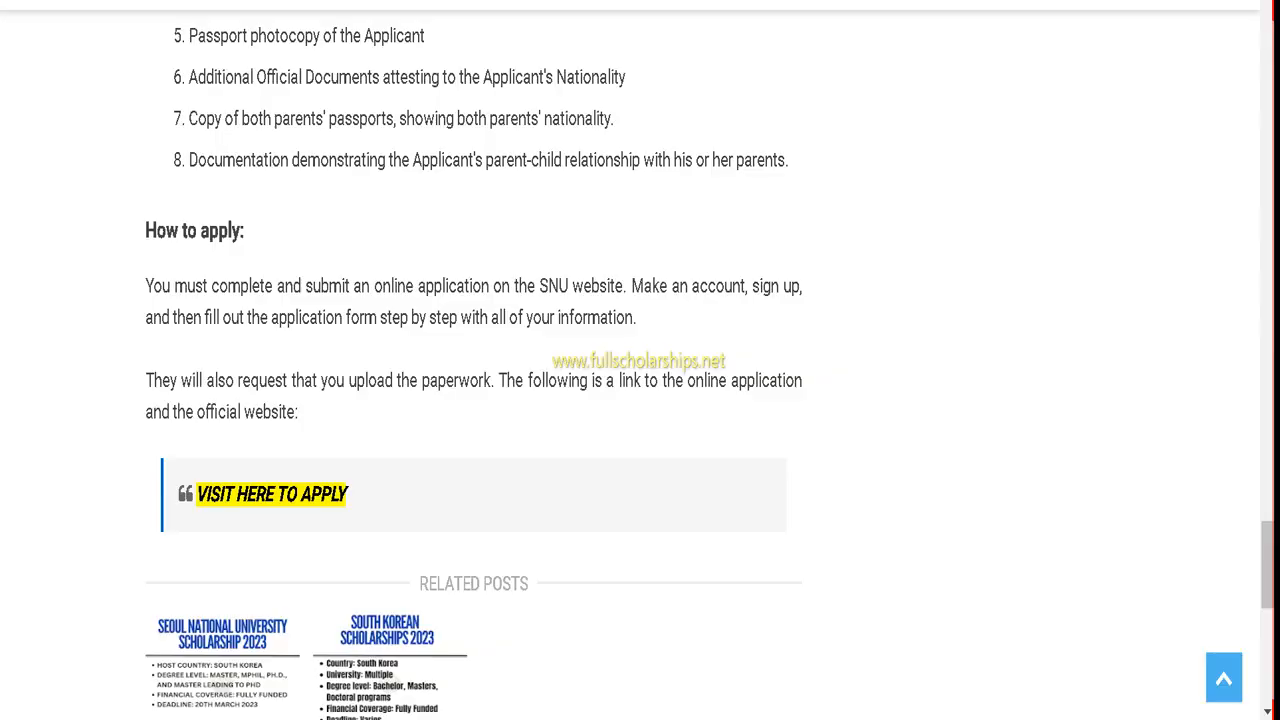
- Look back through the Seoul National University scholarship article up to its summary banner, and view the Full Scholarships YouTube channel
scroll(403, 204, up, 6)
scroll(403, 204, up, 15)
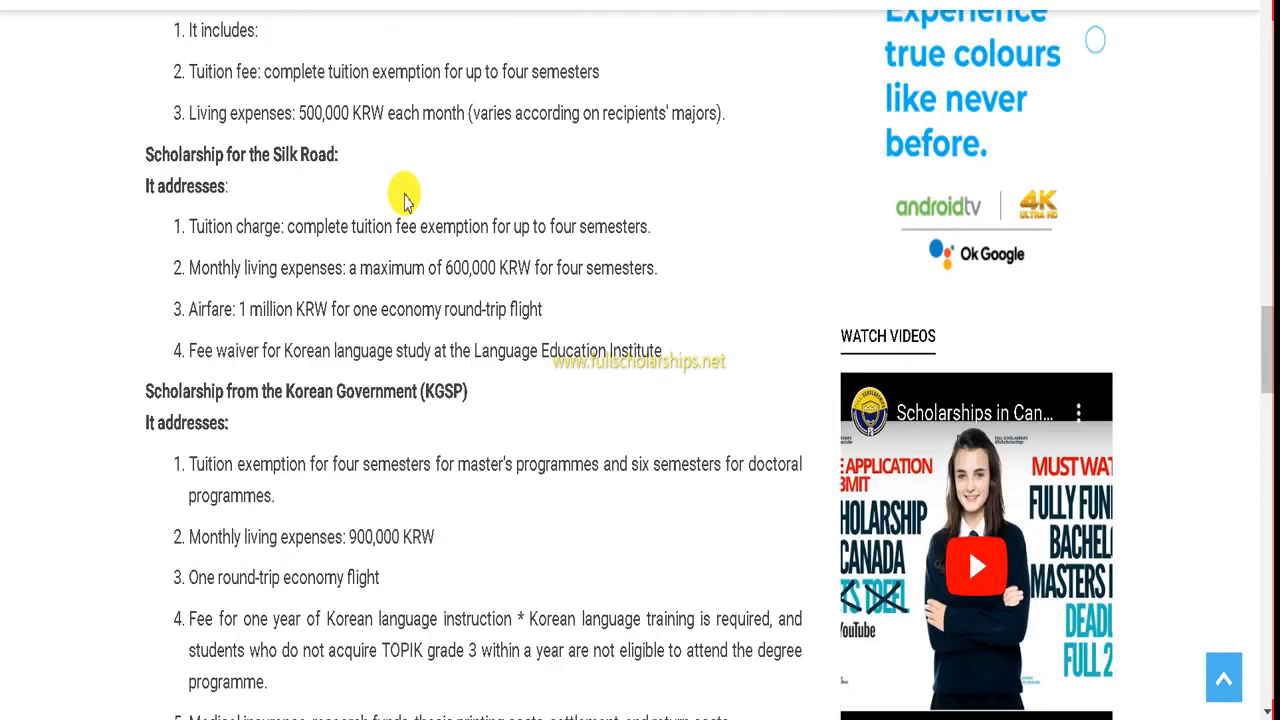
scroll(413, 196, up, 8)
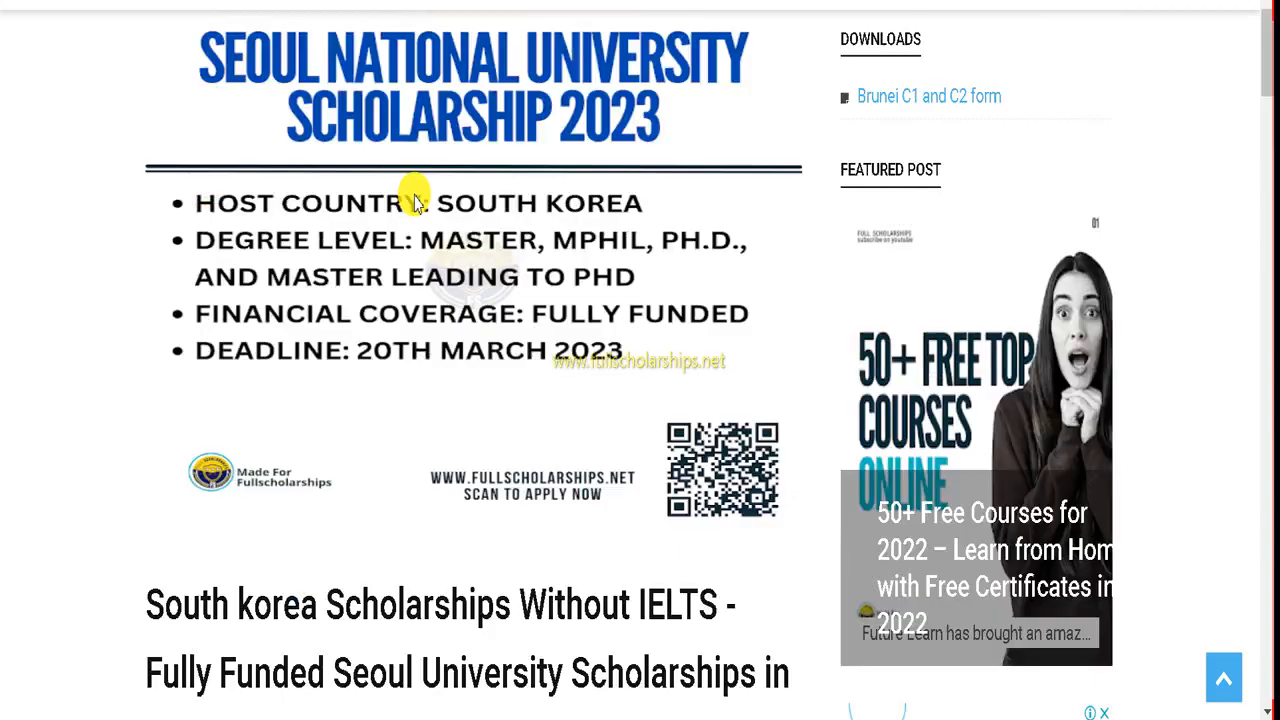
scroll(413, 196, down, 3)
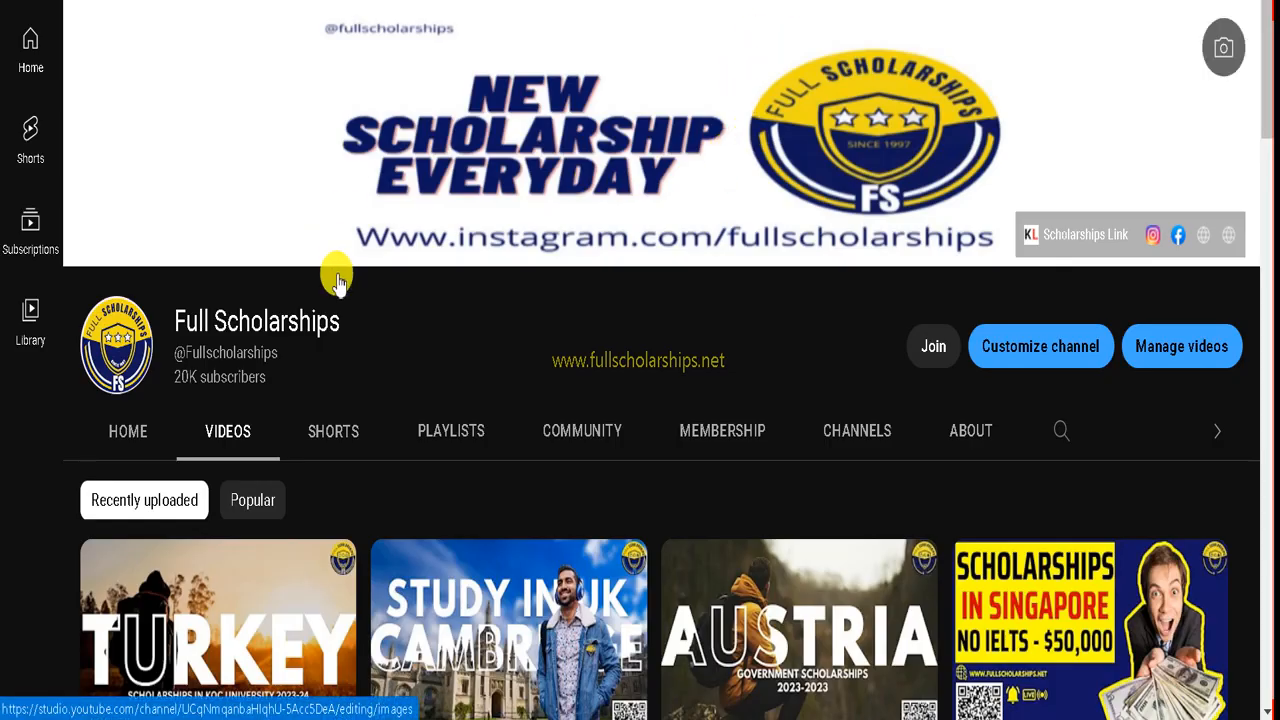
scroll(235, 420, down, 3)
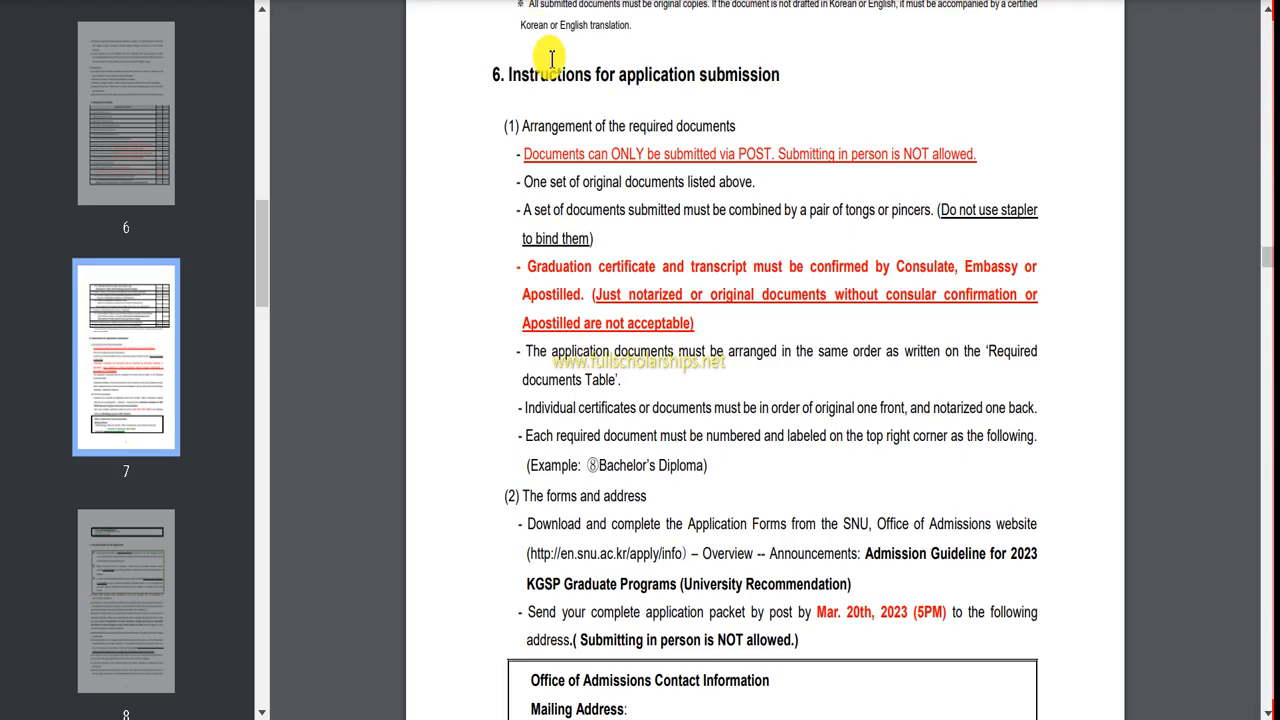
- Recheck the guideline PDF's submission instructions and contact details, and return to the top of the Full Scholarships YouTube channel
scroll(557, 195, down, 7)
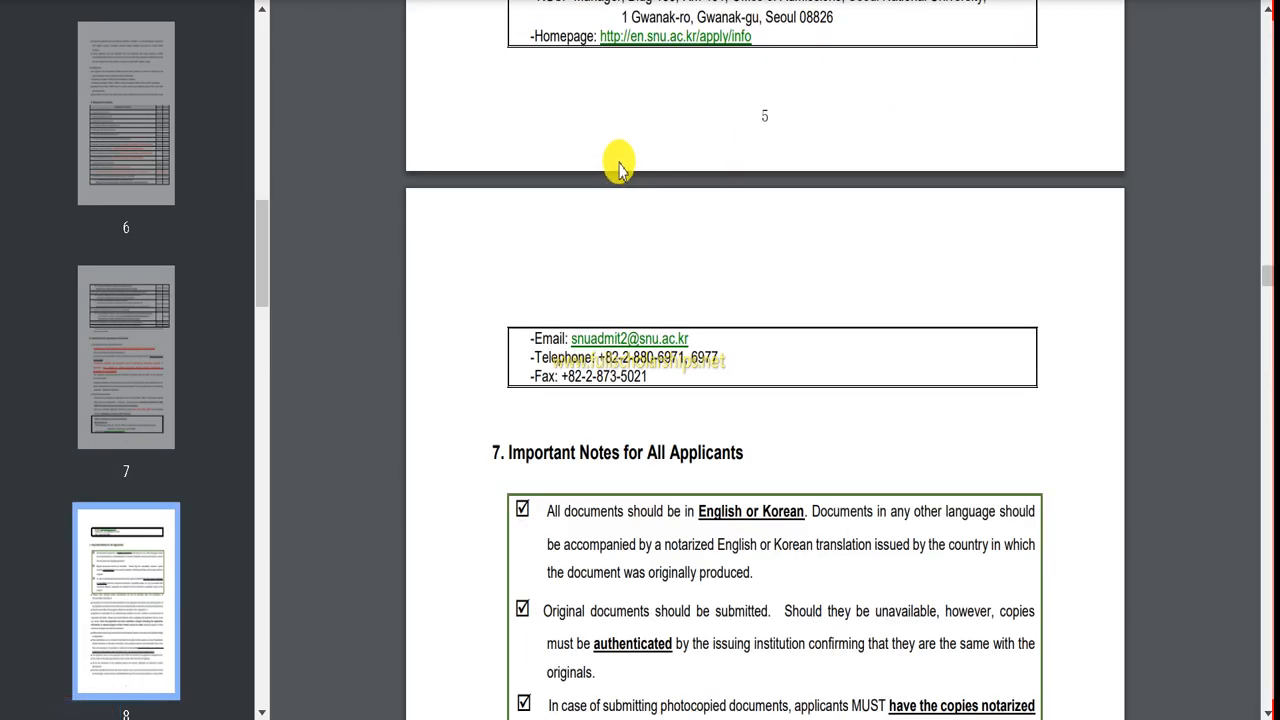
scroll(619, 160, up, 6)
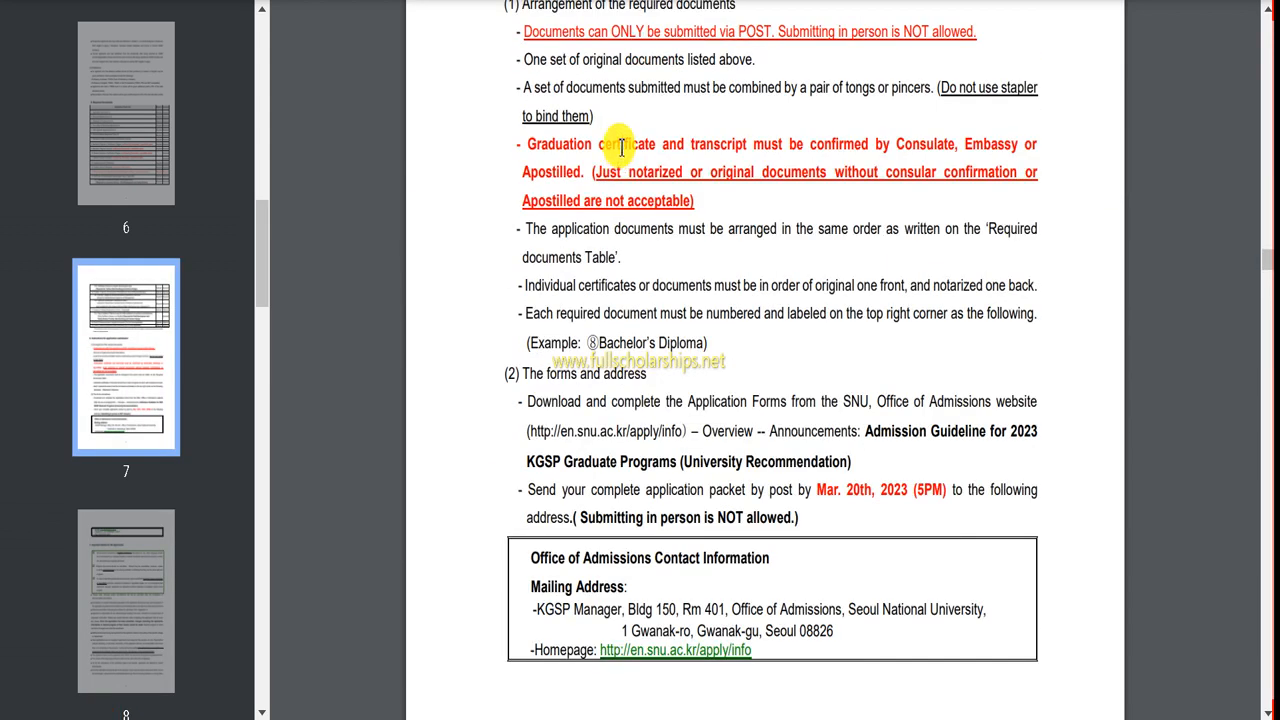
scroll(621, 147, up, 4)
scroll(621, 147, down, 10)
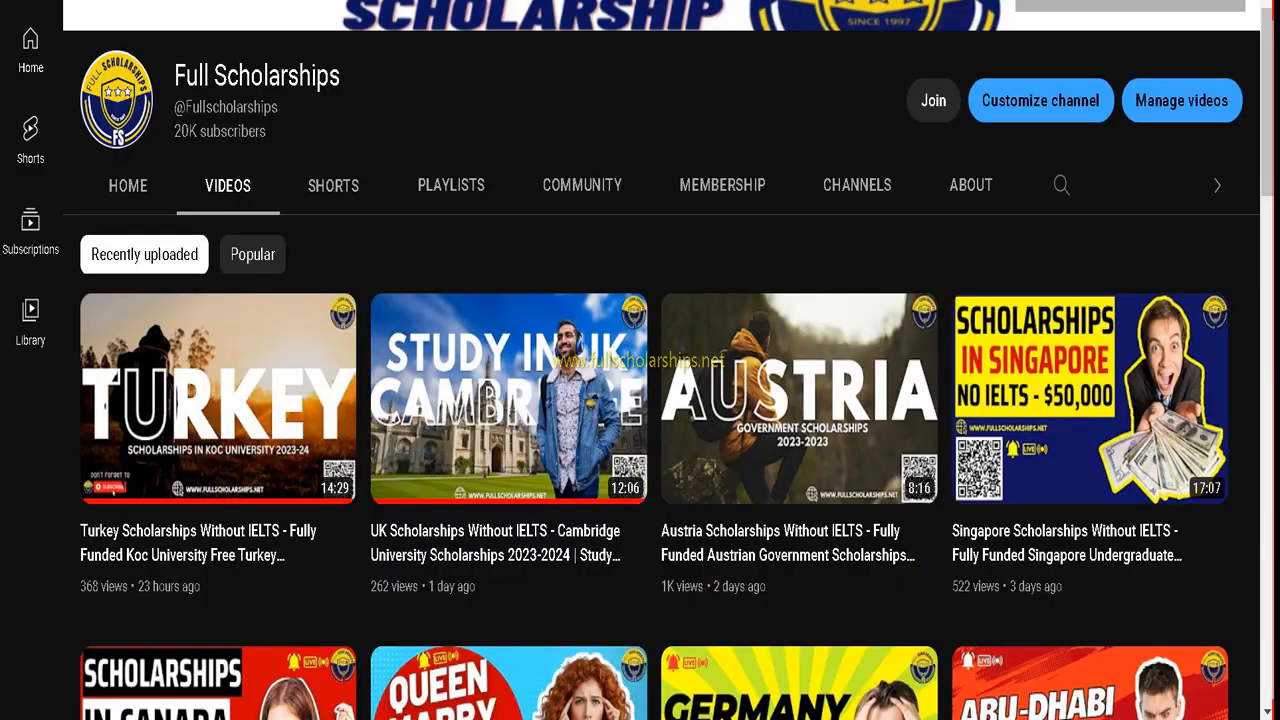
scroll(849, 214, up, 3)
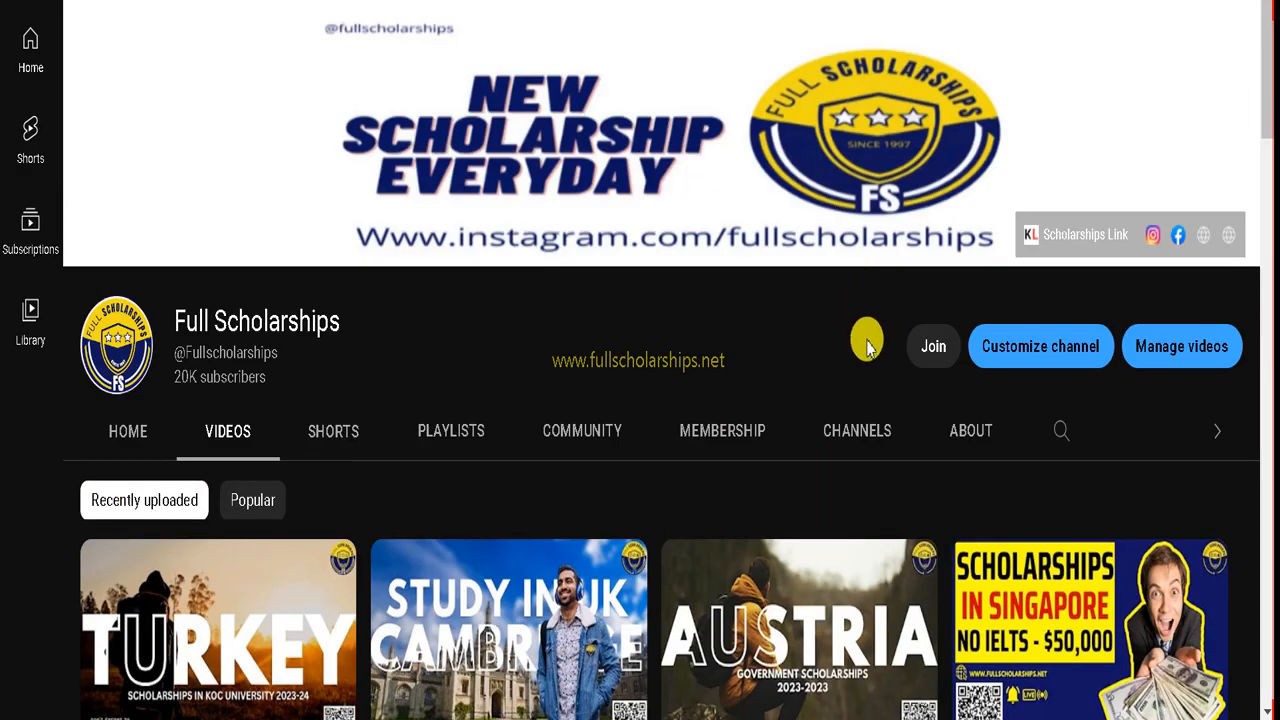